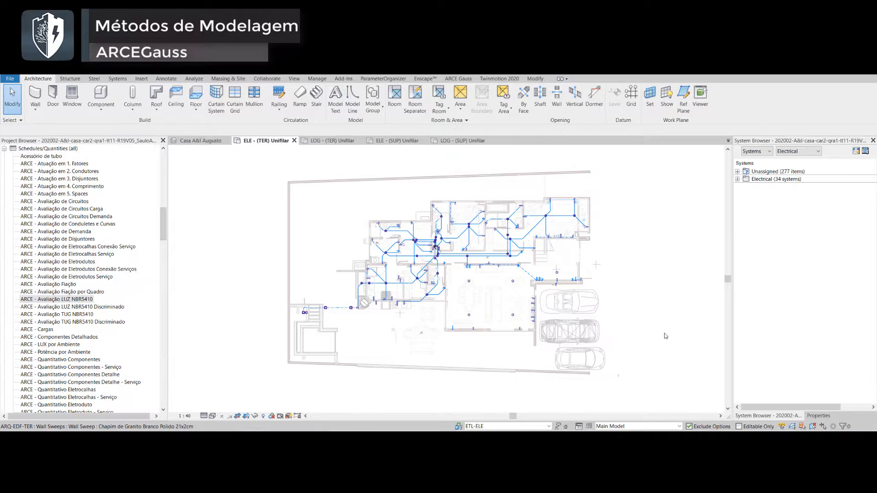
Delete the conduit run between the octagonal ceiling box and the 2.10 m socket, and set the conduit method to Free Conduits
scroll(415, 267, up, 8)
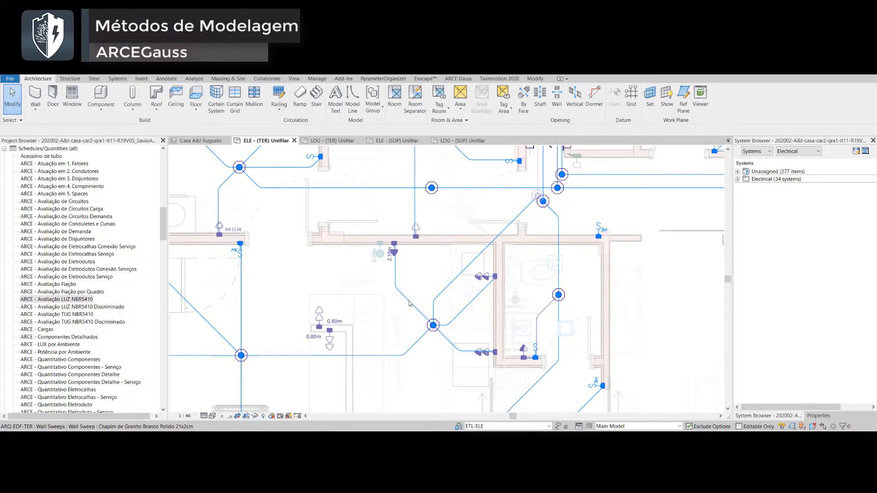
click(410, 305)
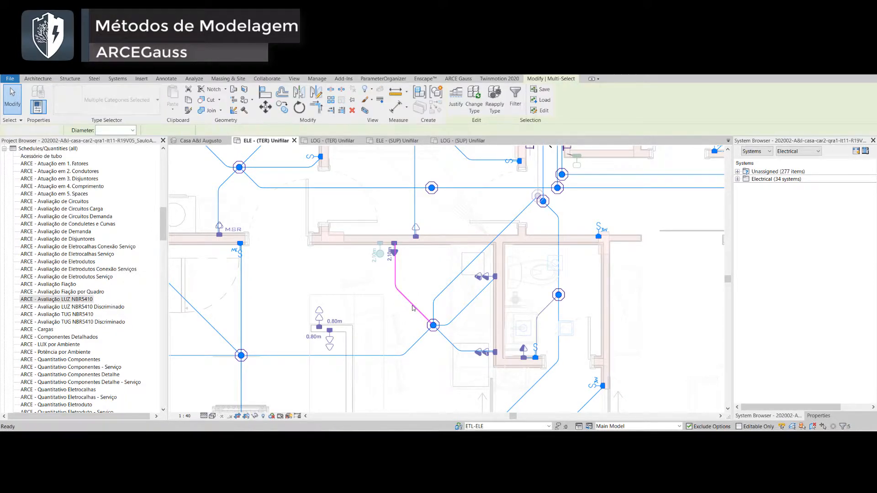
key(e)
key(c)
key(c)
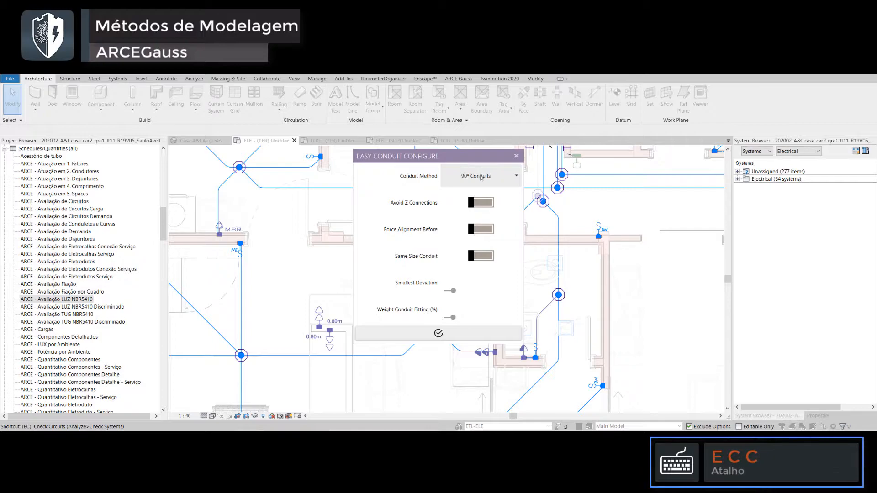
click(481, 178)
click(475, 193)
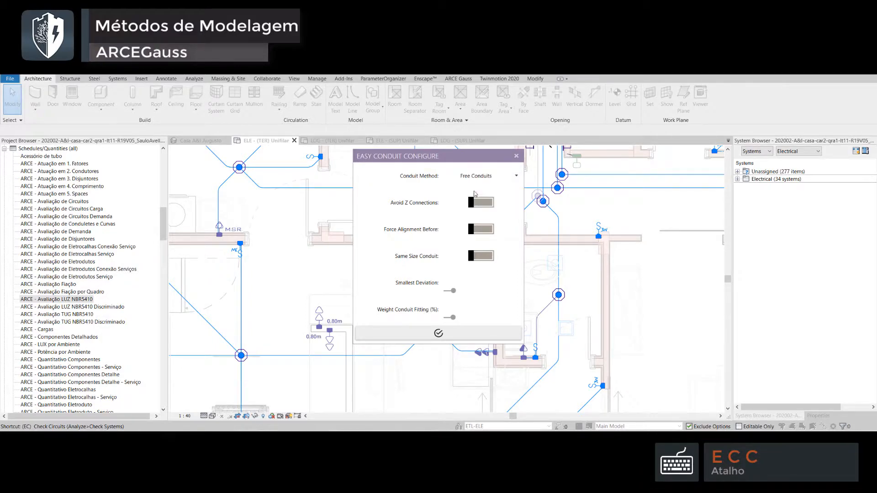
click(439, 334)
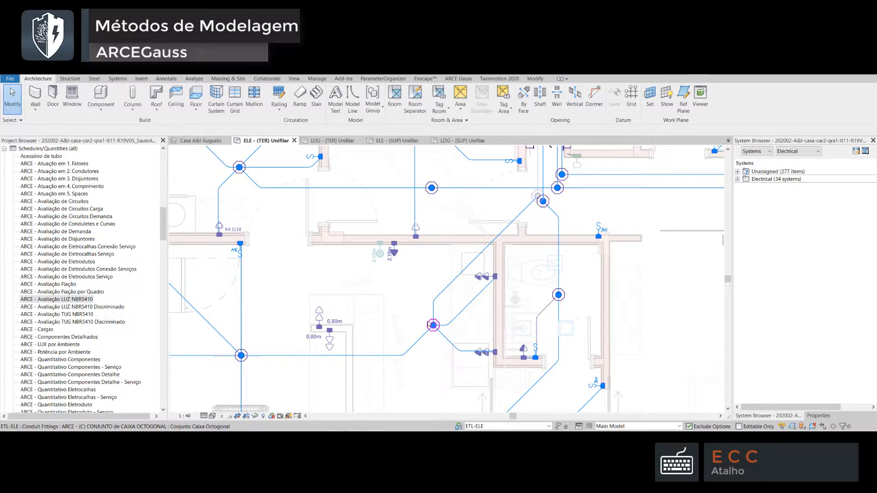
Connect the octagonal ceiling box to the 2.10 m socket with a free conduit and inspect its bend's properties
ctrl+click(396, 254)
key(c)
key(v)
key(c)
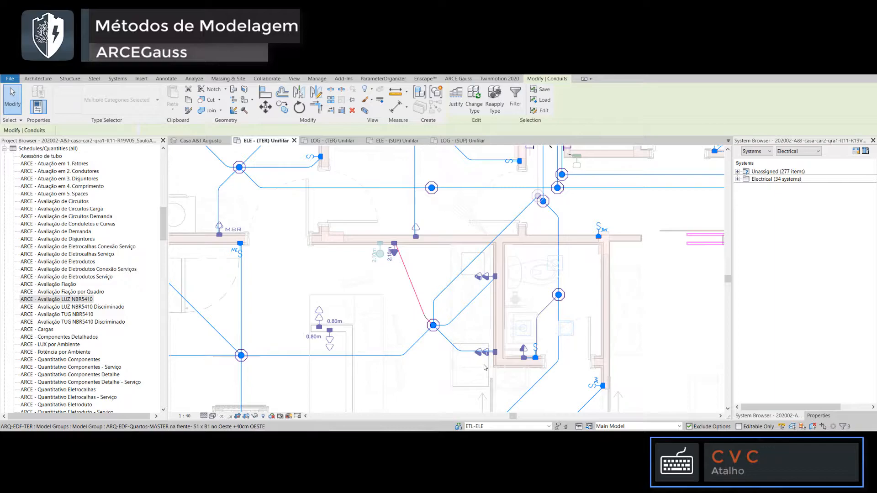
click(410, 315)
click(426, 317)
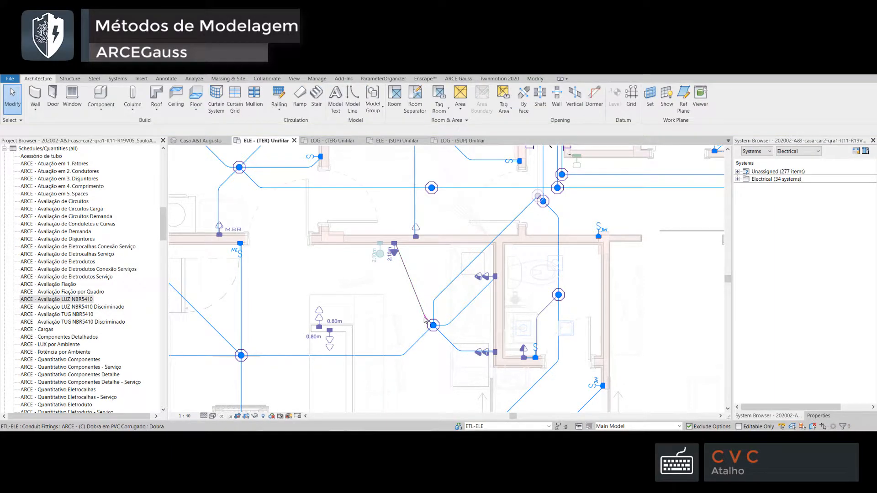
click(818, 416)
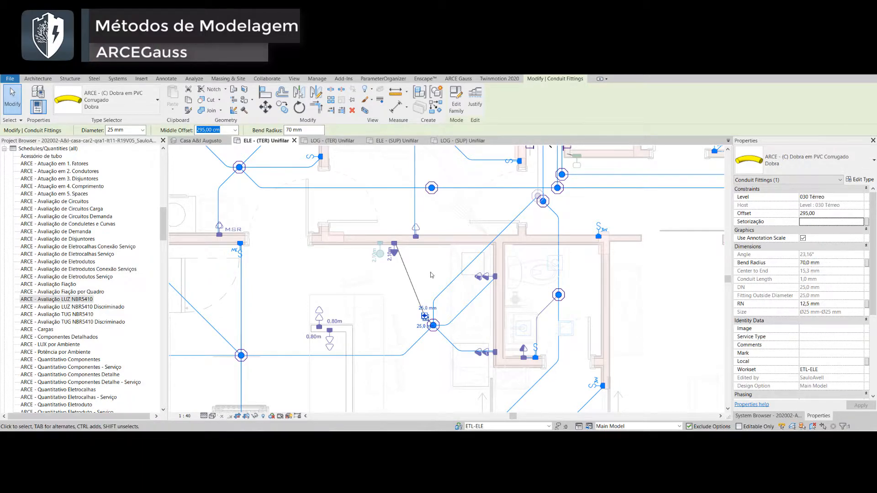
key(Escape)
Replace the free conduit between the octagonal box and the 2.10 m socket using the 45º Conduits method, and inspect its bend's properties
click(419, 299)
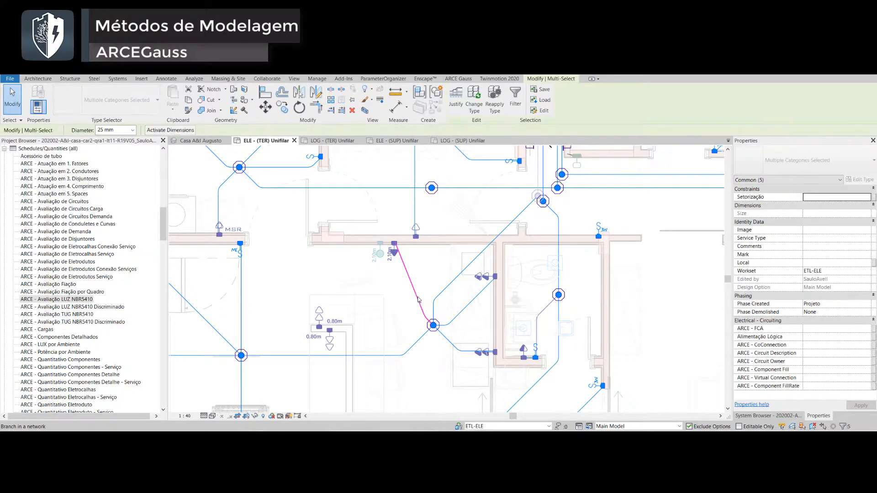
click(479, 175)
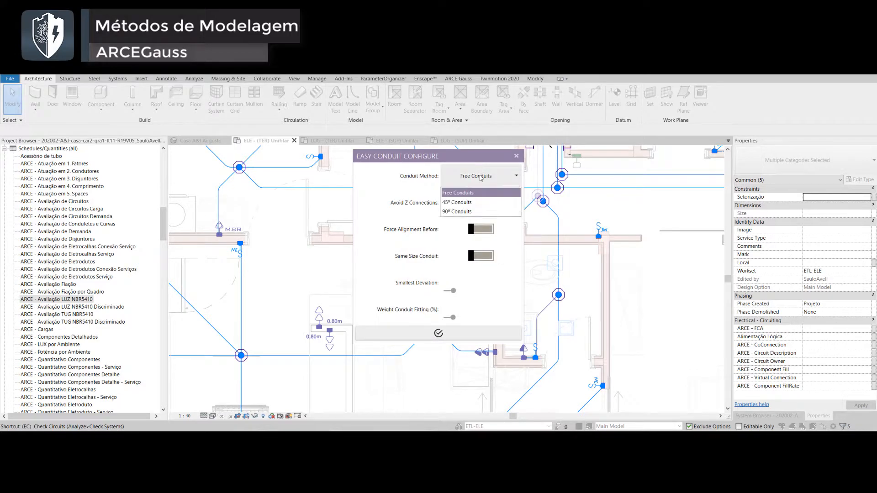
click(477, 203)
click(437, 334)
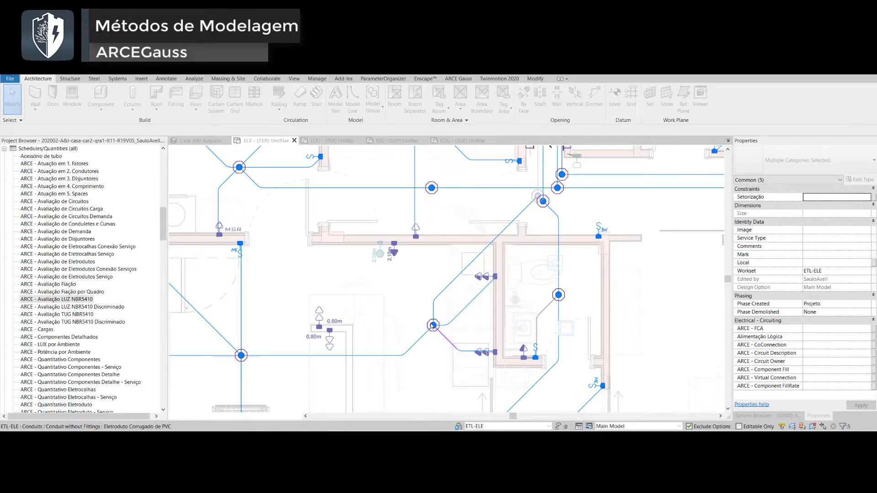
ctrl+click(395, 253)
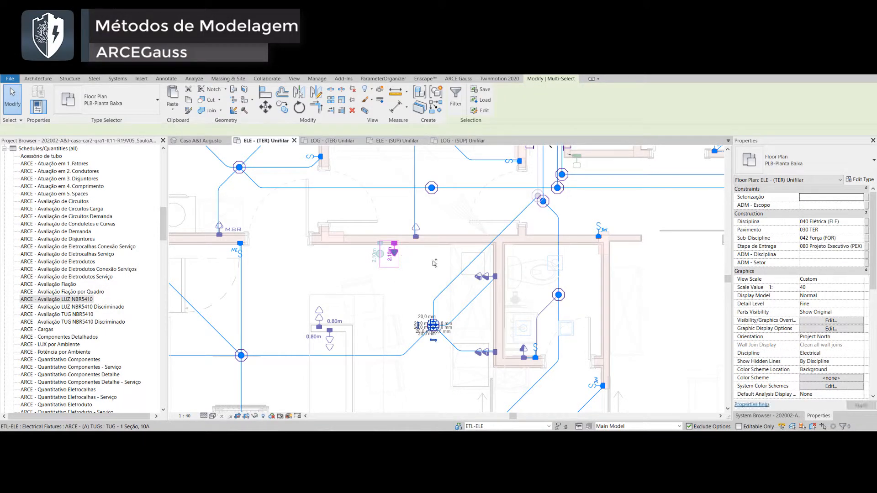
key(e)
key(c)
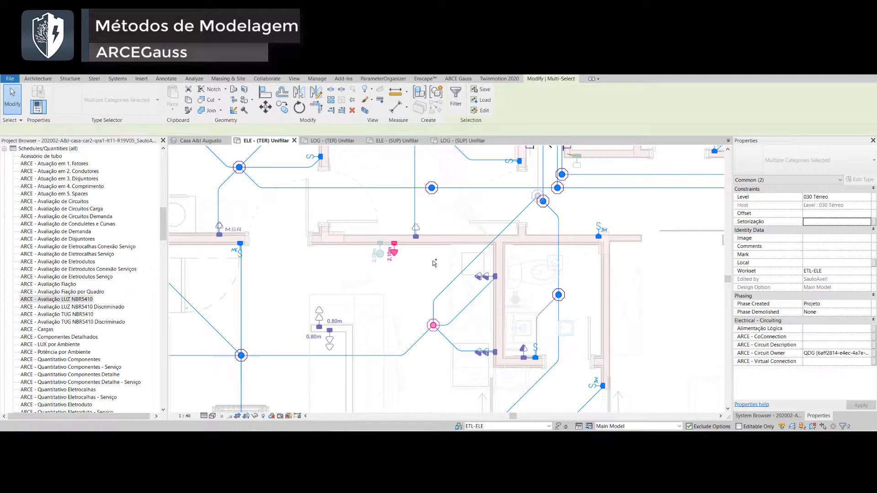
click(397, 288)
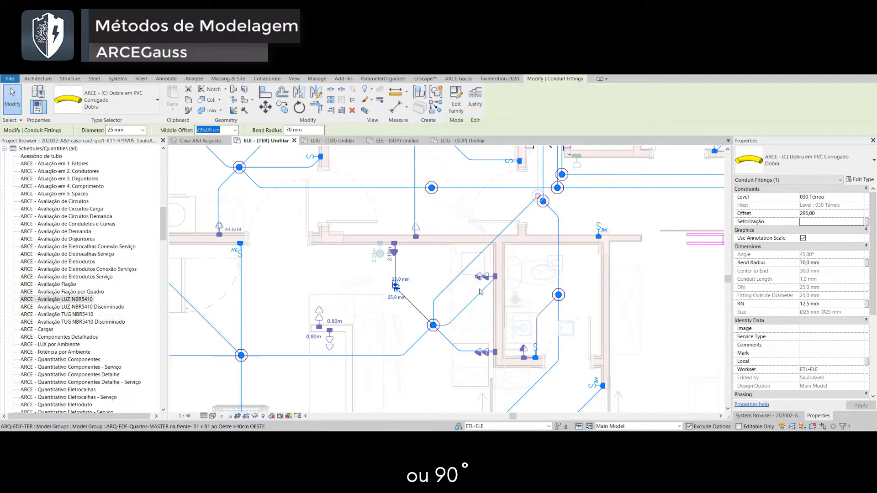
key(Escape)
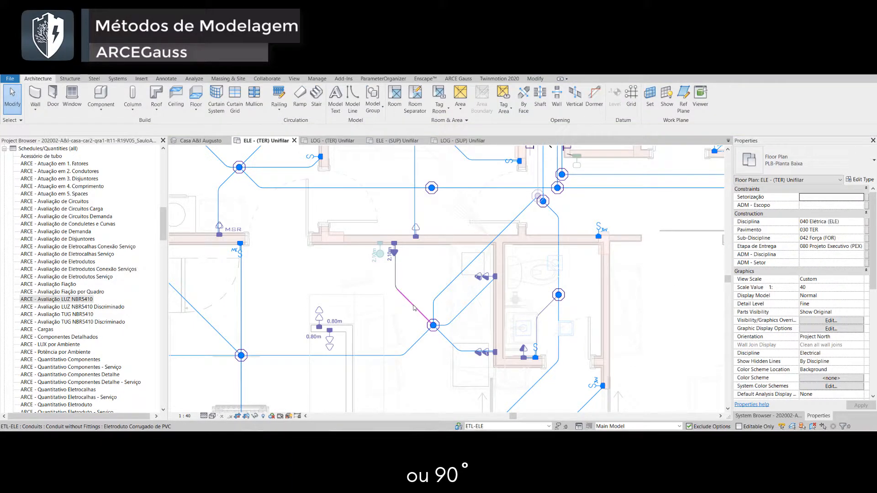
Delete the 45º conduit run and reconnect the octagonal box and the 2.10 m socket using the 90º Conduits method
click(414, 307)
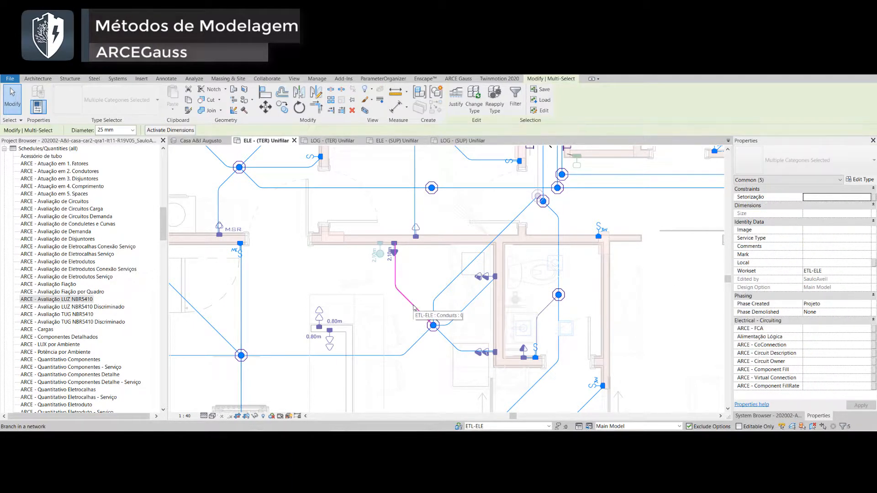
key(Delete)
key(e)
key(c)
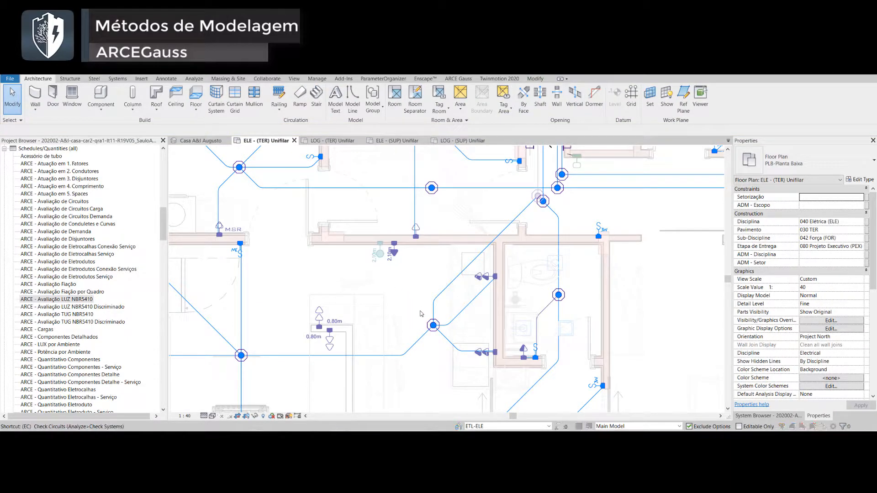
click(489, 181)
click(470, 212)
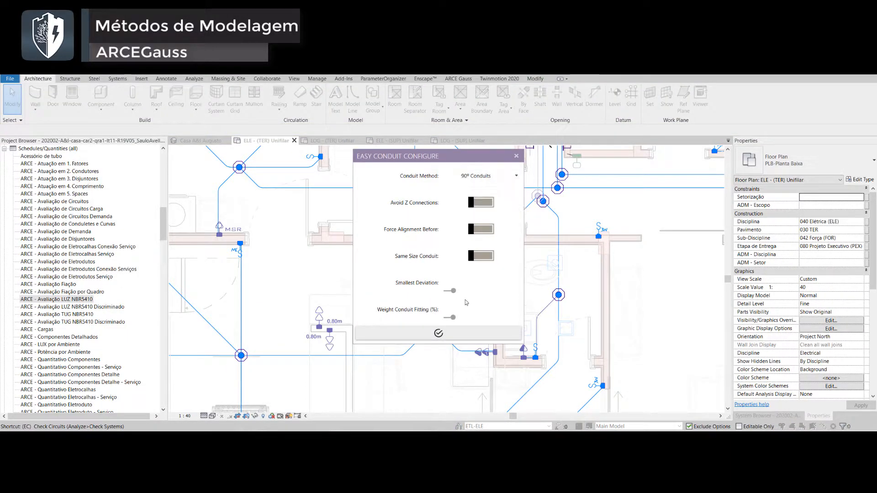
click(460, 331)
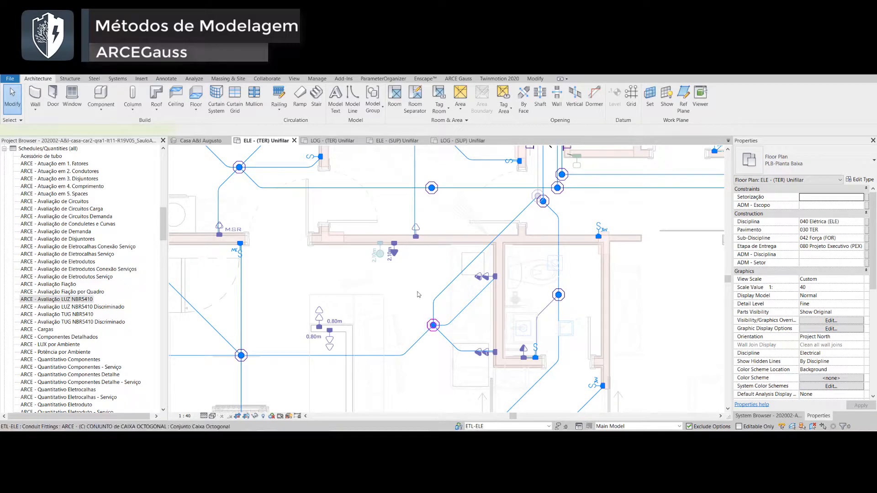
click(395, 252)
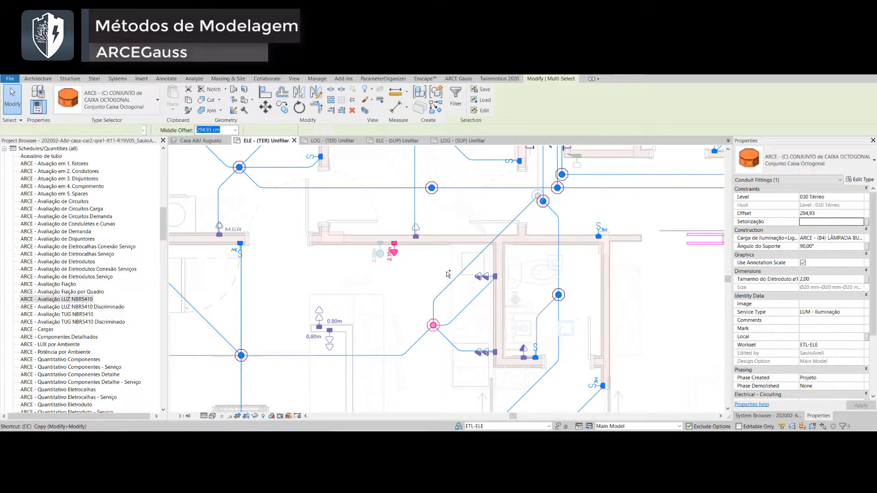
Set the conduit method back to 45º Conduits and rebuild the run between the octagonal box and the 2.10 m socket
key(e)
key(c)
click(485, 180)
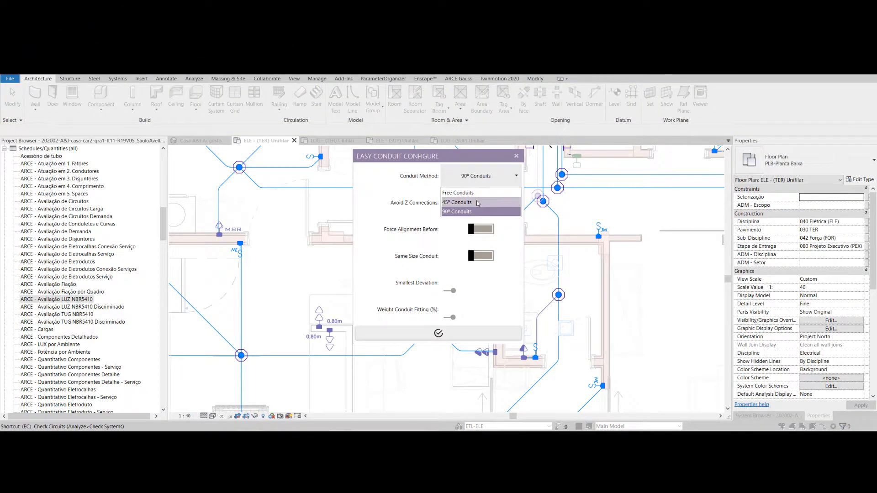
click(477, 202)
click(460, 334)
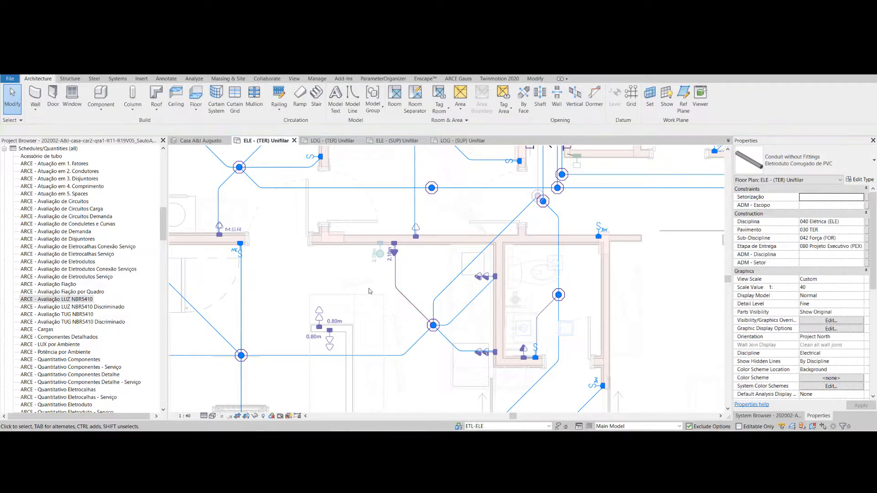
Assign the Iluminação service to the whole conduit run between the octagonal box and the 2.10 m socket
scroll(370, 291, down, 3)
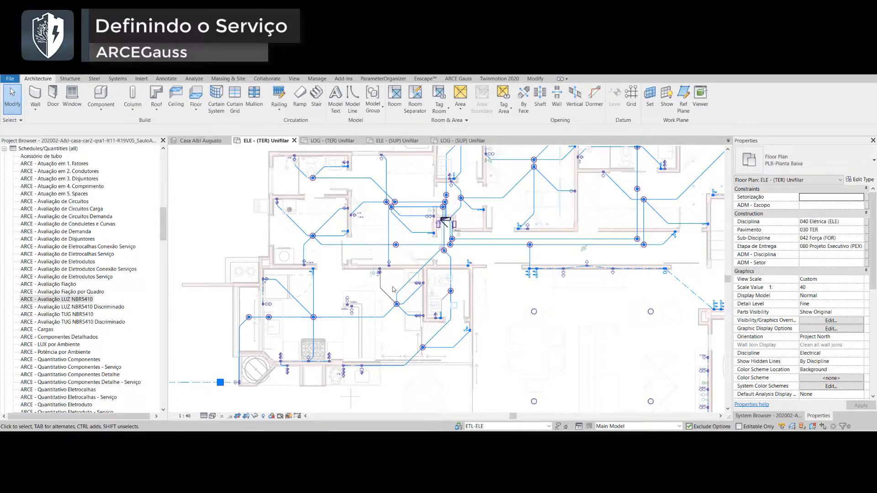
scroll(393, 289, up, 1)
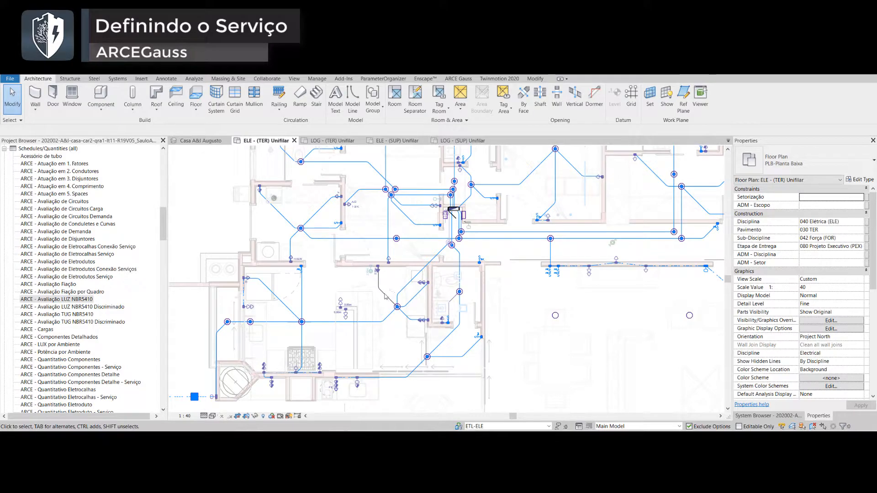
key(Tab)
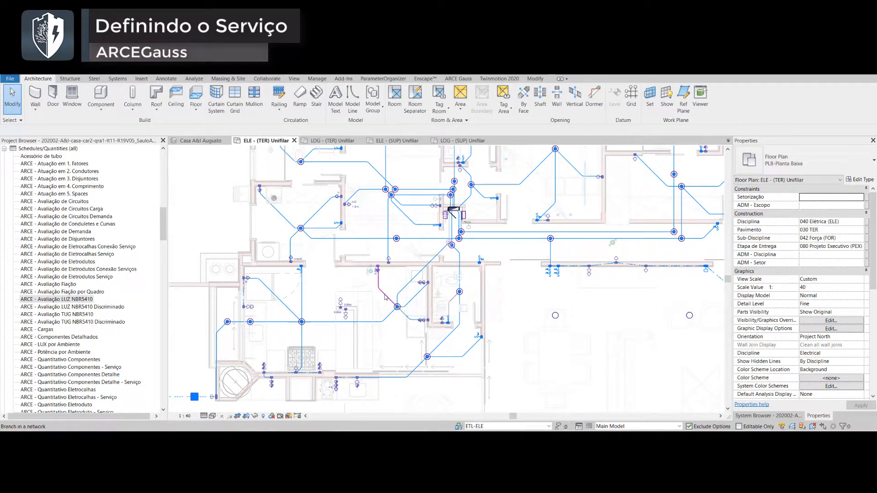
click(385, 297)
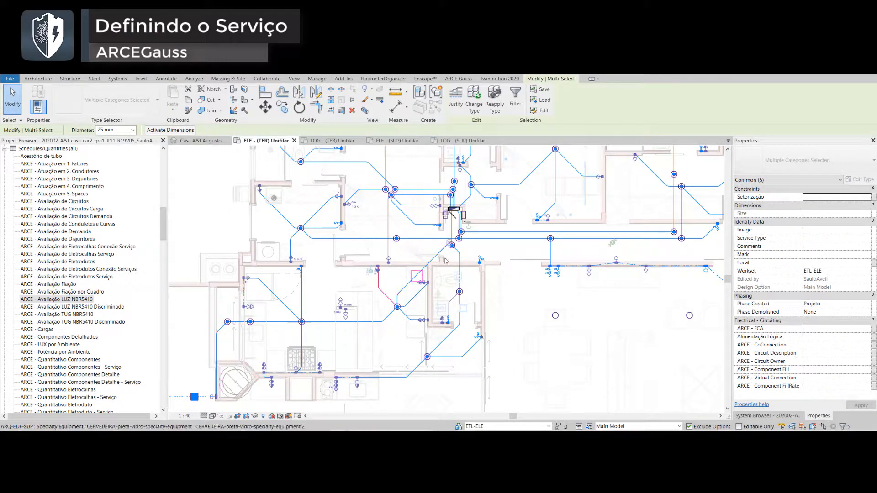
key(f)
key(s)
key(t)
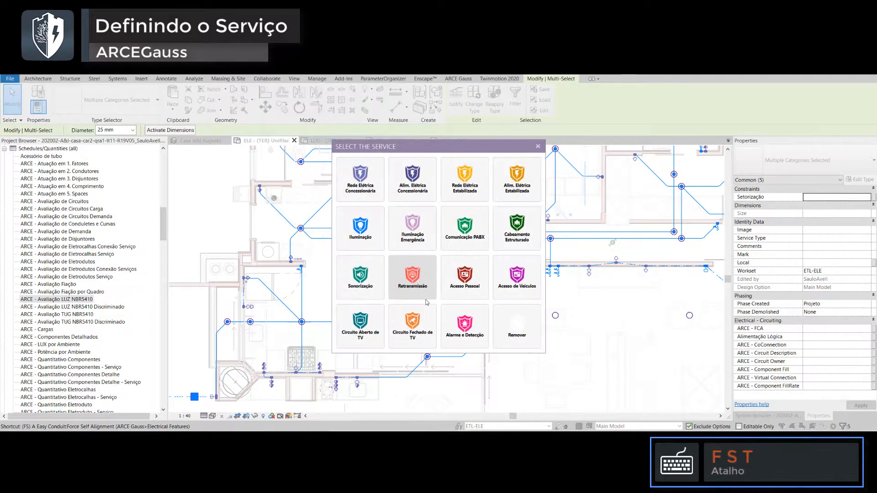
click(363, 236)
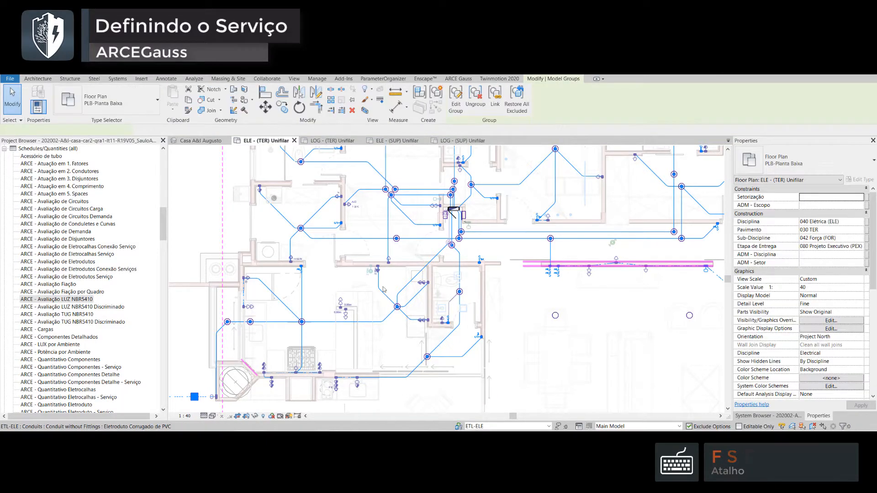
click(385, 297)
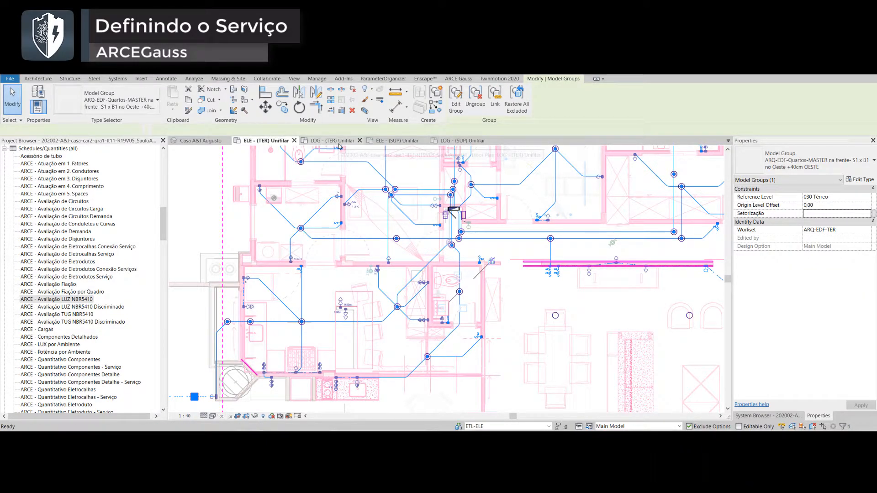
Switch to the LOG - (TER) Unifilar plan and clear the model group selection
click(335, 141)
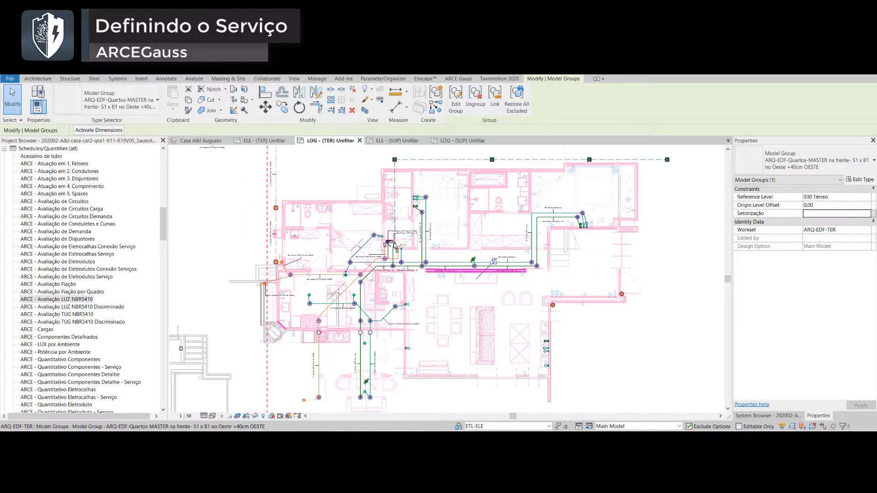
click(604, 344)
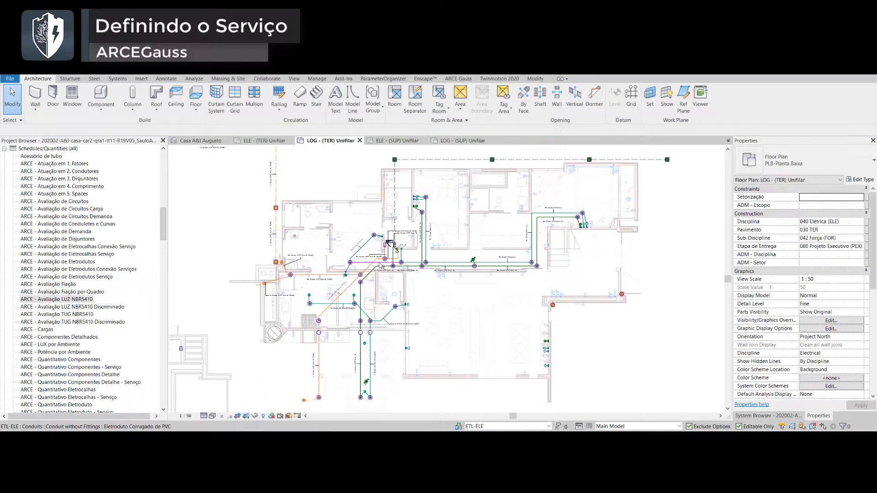
scroll(379, 273, up, 5)
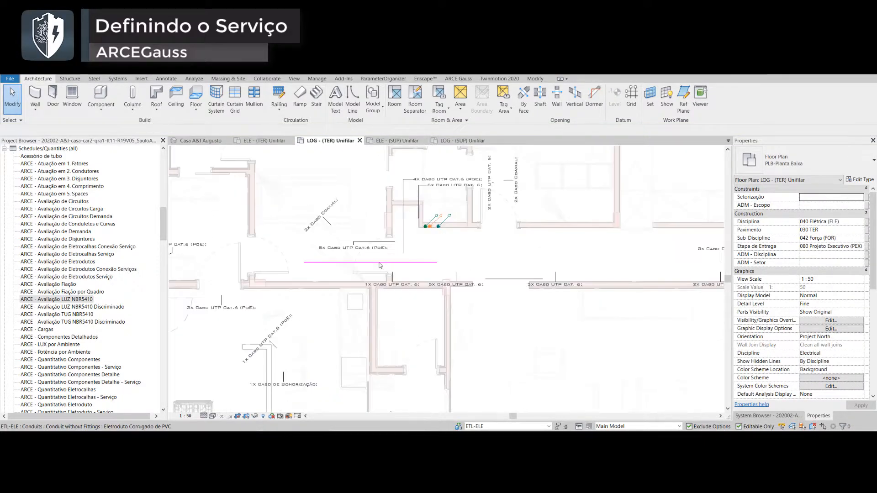
Review the services available for the diagonal 1x Cabo UTP Cat. 6 conduit run, and leave without assigning one
key(Tab)
click(357, 292)
key(f)
key(s)
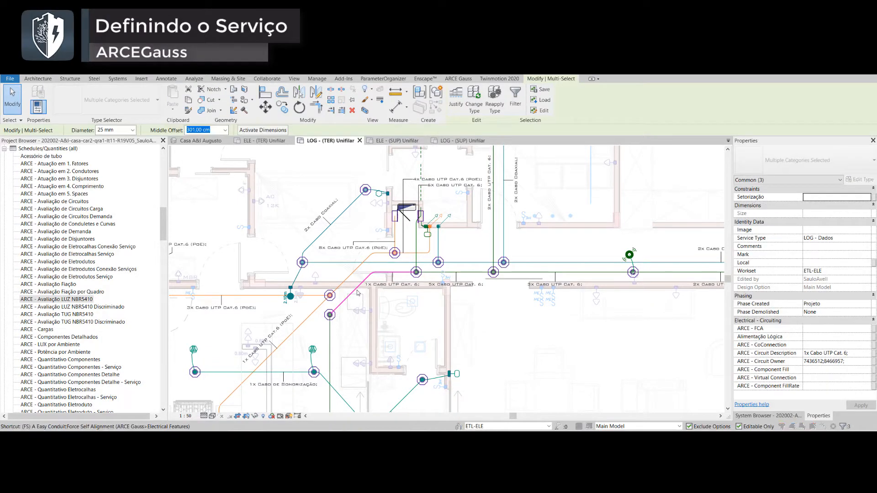
drag(474, 152, 680, 148)
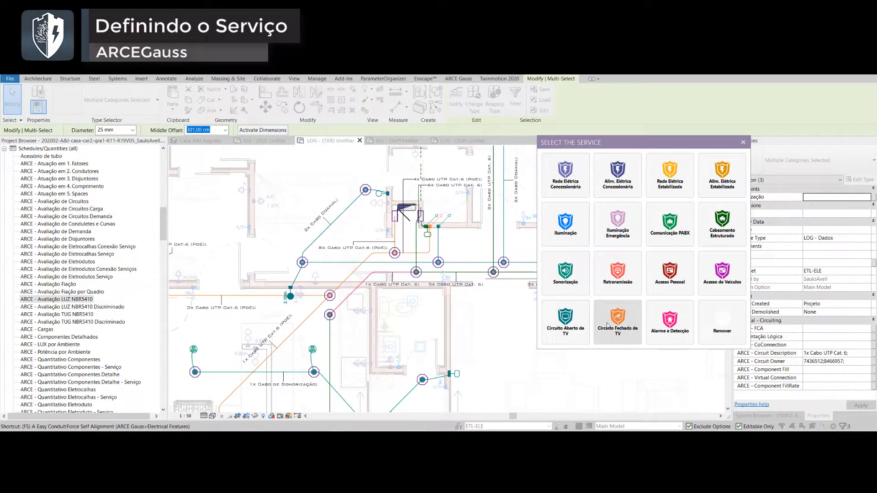
drag(549, 274, 507, 280)
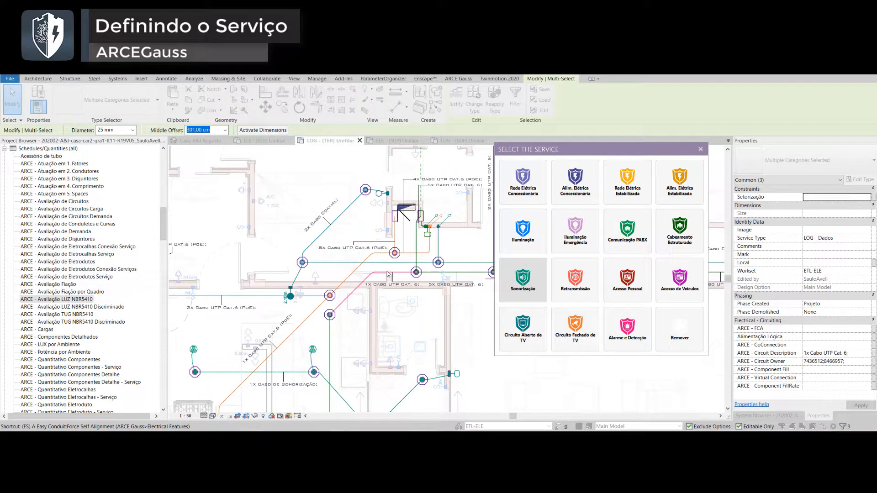
key(Escape)
key(Escape)
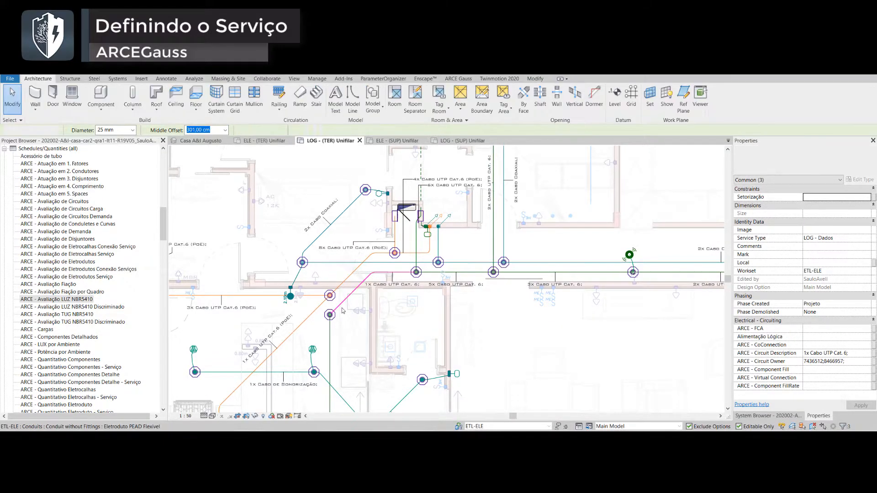
Assign the Comunicação PABX service to the whole connected UTP conduit network
key(Tab)
click(332, 342)
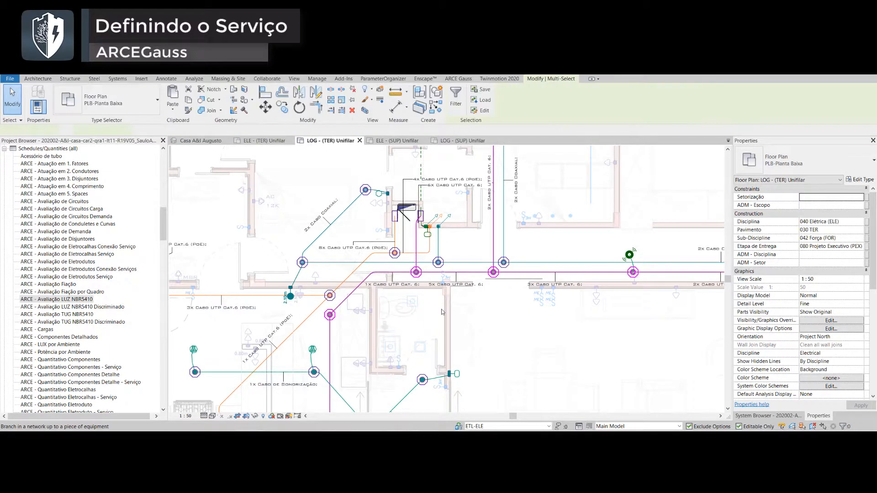
key(s)
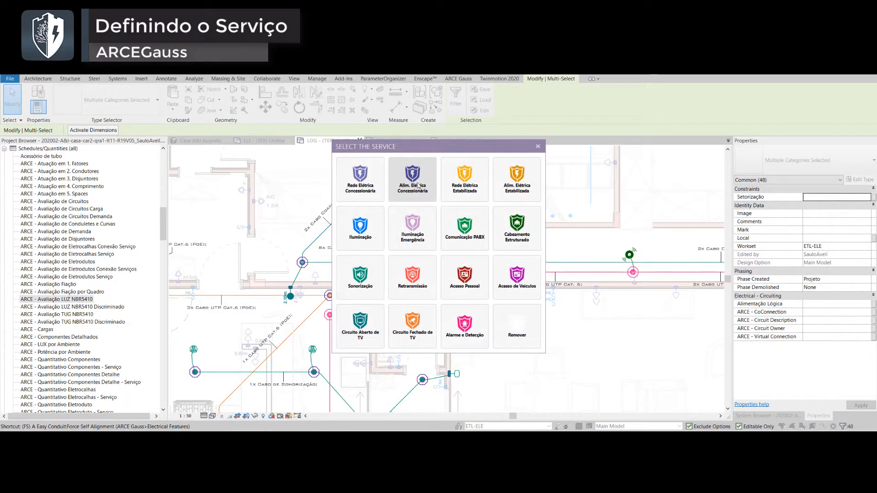
drag(457, 152, 604, 156)
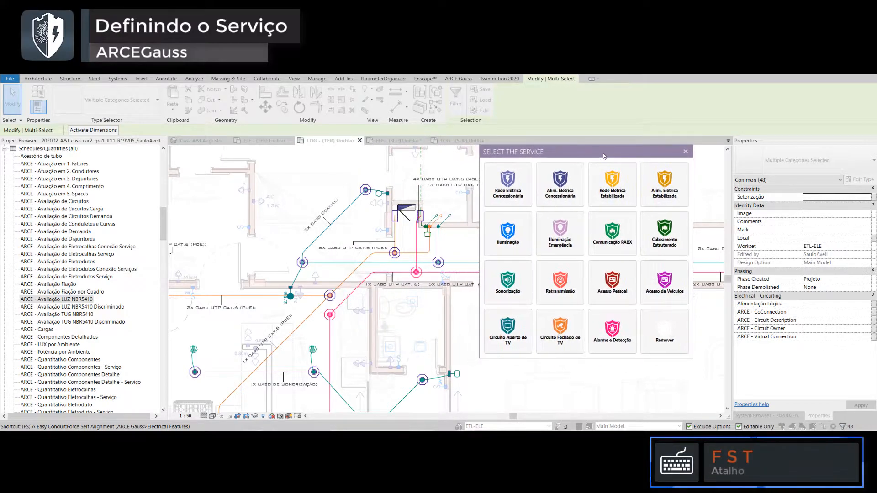
drag(537, 158, 574, 155)
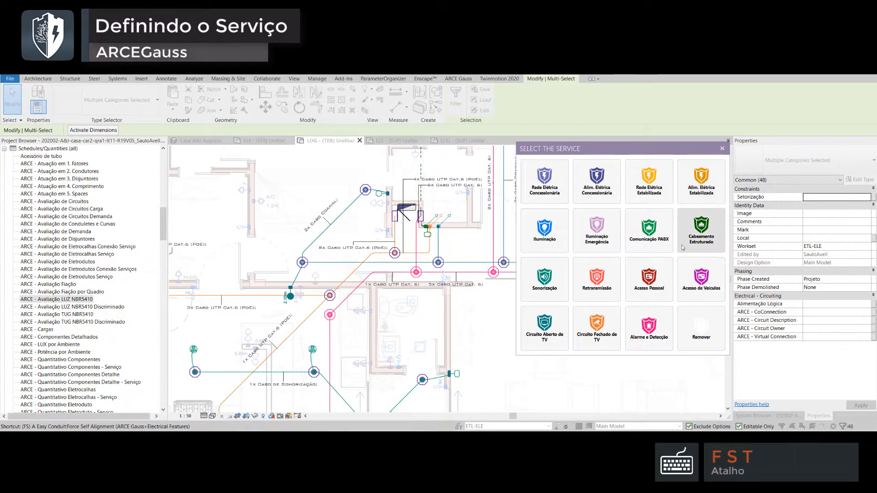
click(658, 236)
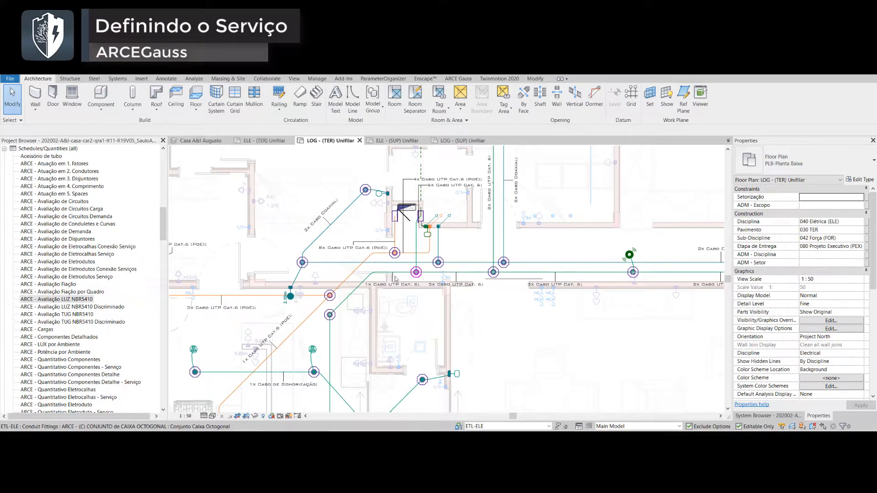
Assign the Cabeamento Estruturado service to the whole connected UTP conduit network
key(Tab)
click(333, 339)
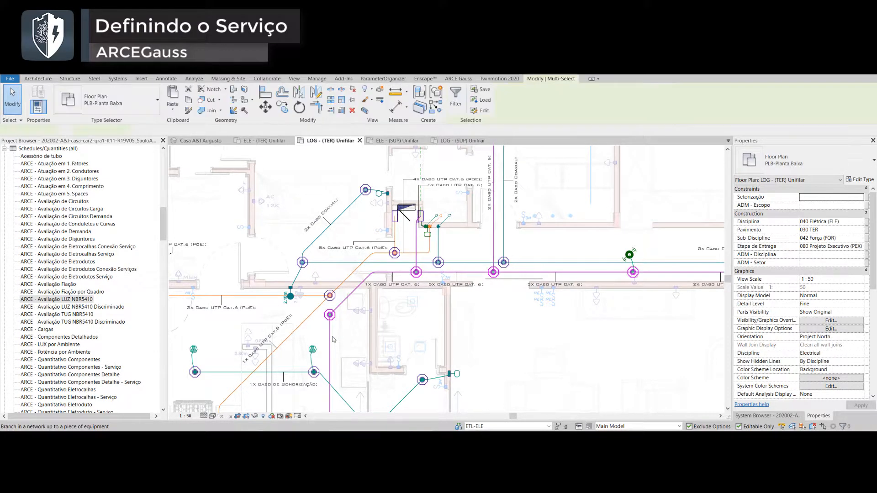
key(f)
key(s)
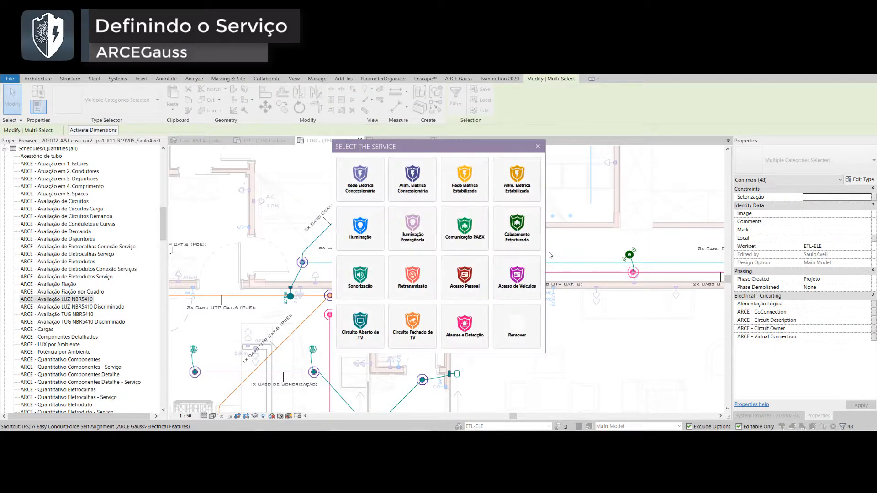
click(500, 223)
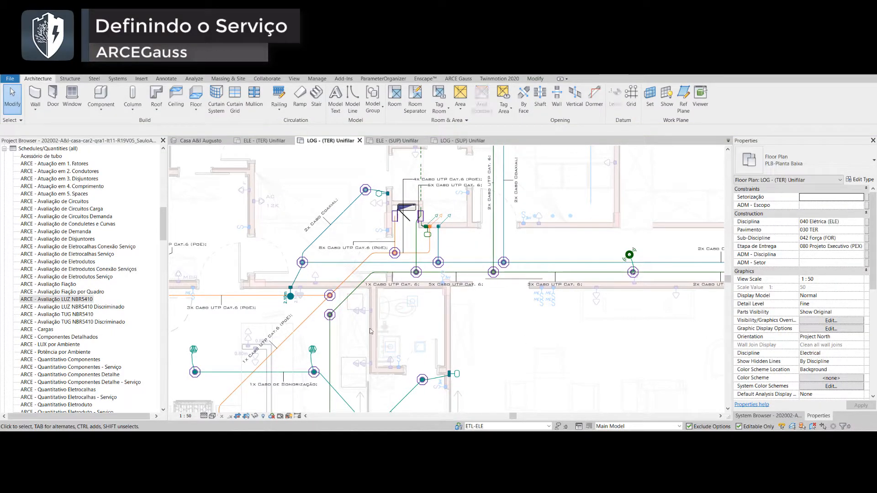
scroll(365, 306, down, 5)
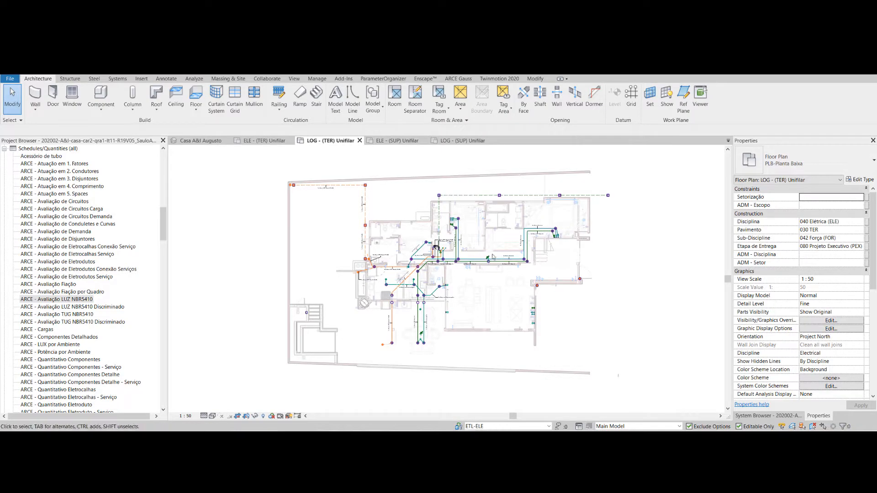
Return to the ELE - (TER) Unifilar plan and bring the rooms at the house's upper-right corner into view
click(269, 142)
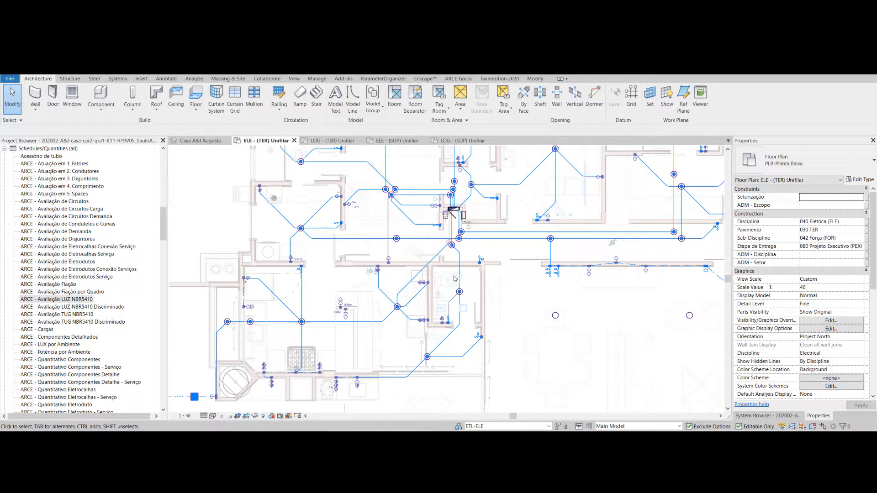
scroll(407, 269, down, 1)
middle_drag(460, 239, 429, 265)
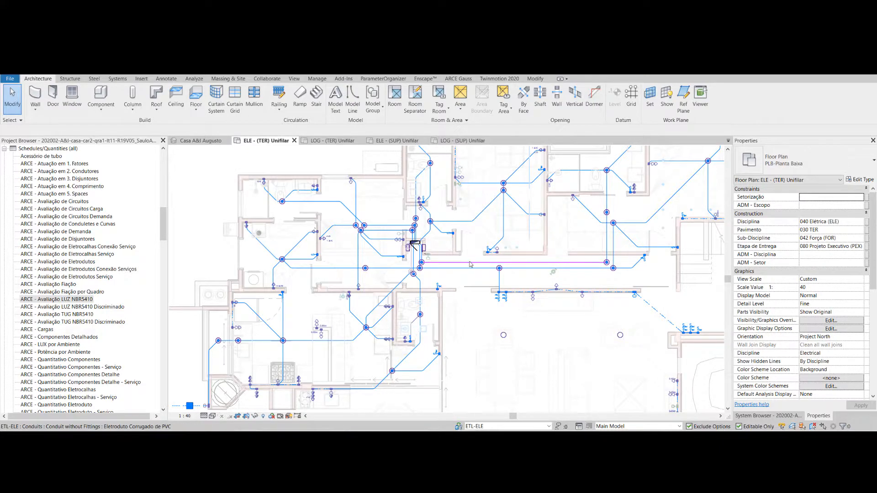
scroll(472, 258, down, 1)
middle_drag(540, 254, 513, 275)
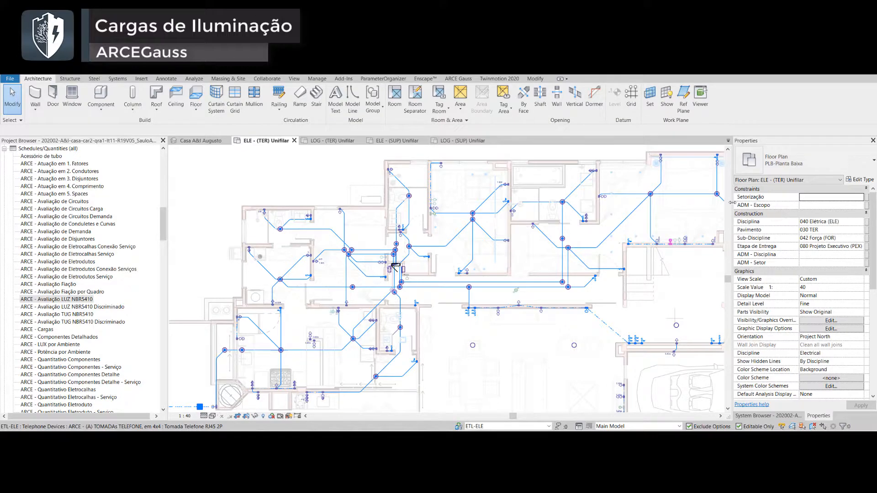
scroll(583, 247, up, 2)
middle_drag(594, 245, 583, 247)
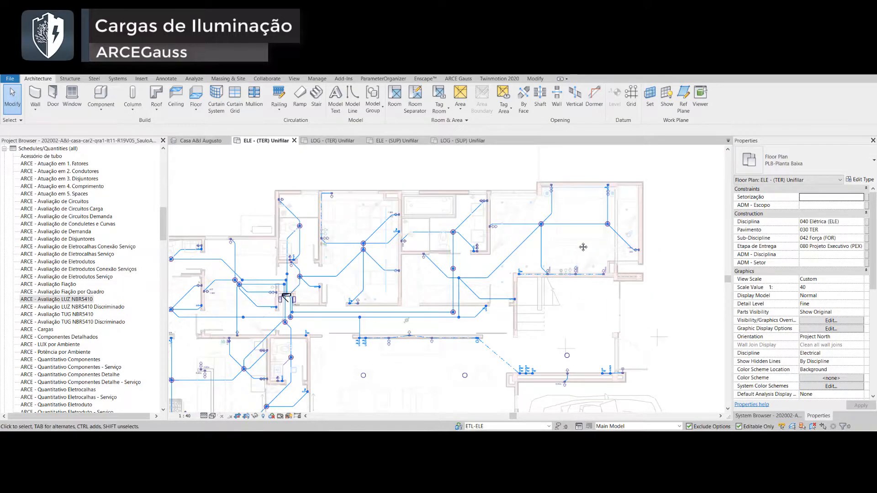
Browse the lighting fixture types offered by the Lighting Fixture command, and leave it without placing a fixture
click(141, 79)
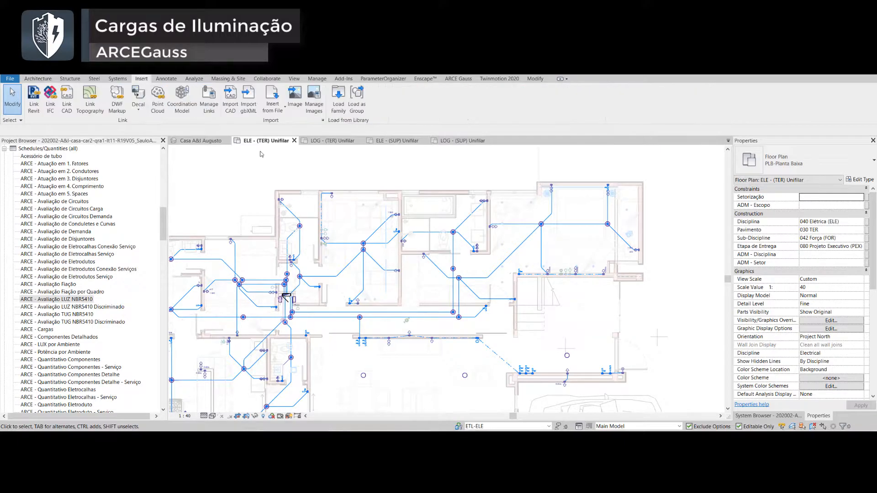
click(117, 78)
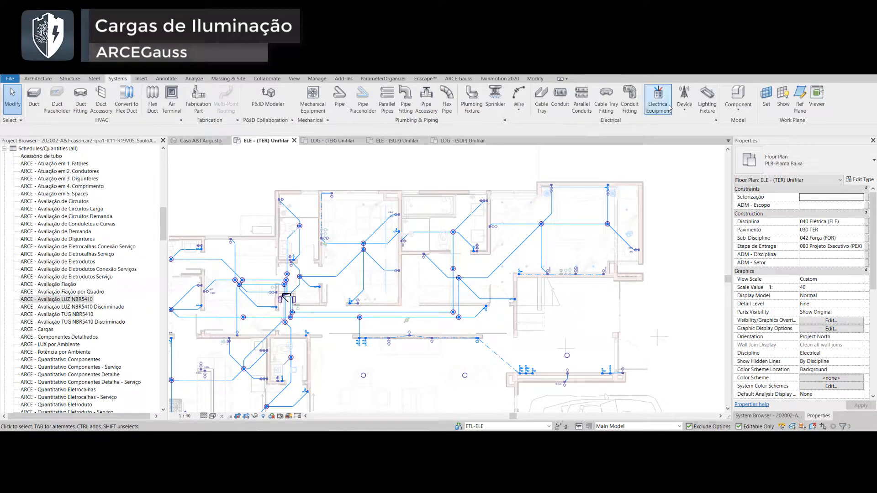
click(715, 114)
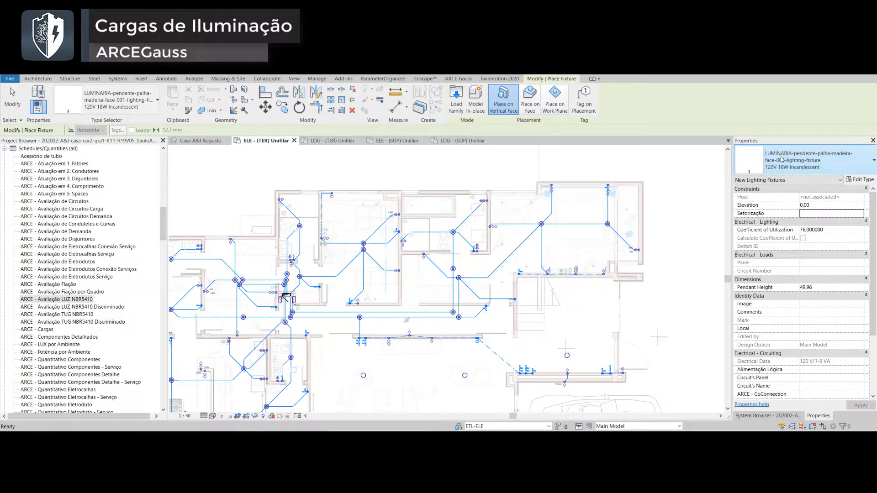
click(782, 159)
scroll(624, 252, down, 10)
scroll(623, 252, up, 5)
scroll(638, 275, up, 3)
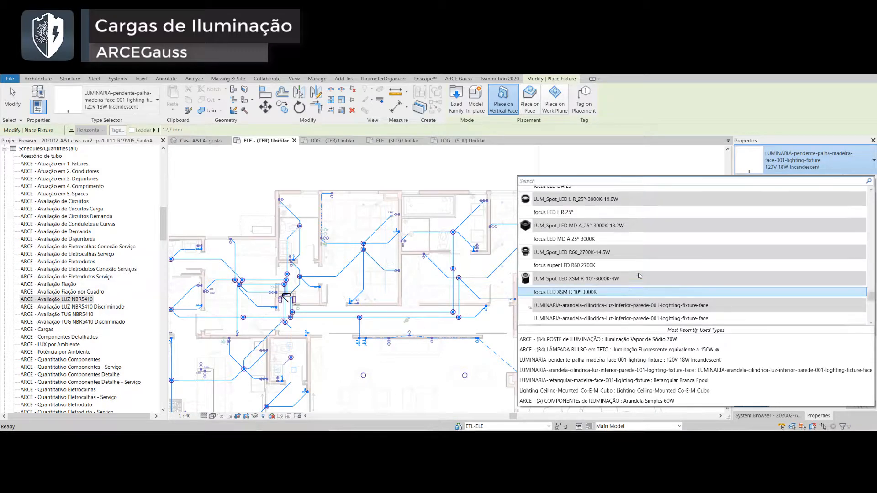
click(633, 262)
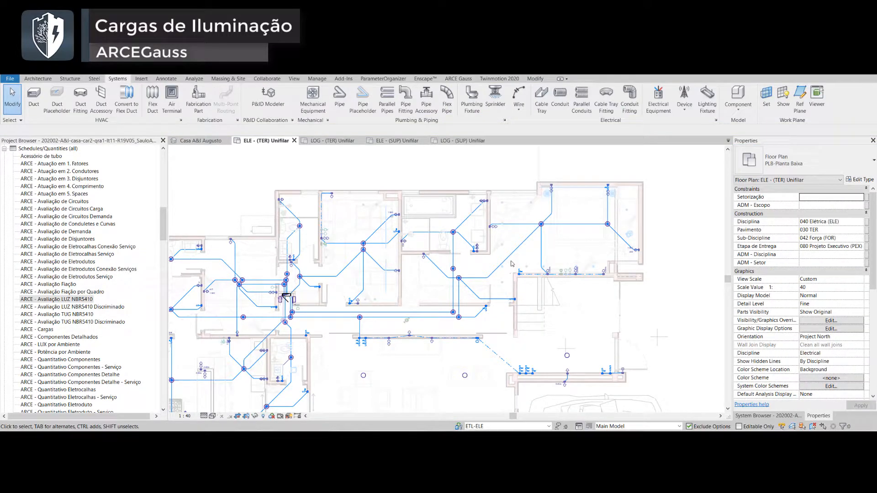
Set Carga de Iluminação of the two octagonal boxes in the upper-right bedroom to LÂMPADA BULBO em TETO : Iluminação Fluorescente equivalente a 100W
scroll(577, 229, up, 3)
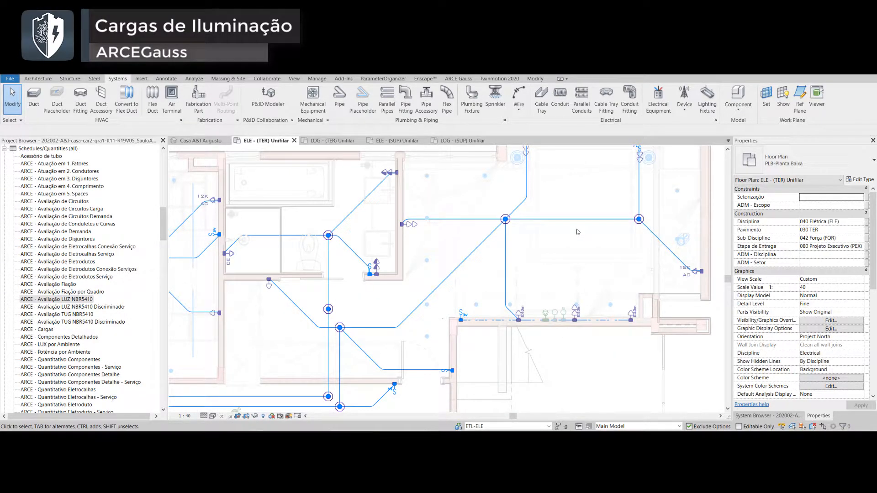
middle_drag(605, 232, 566, 272)
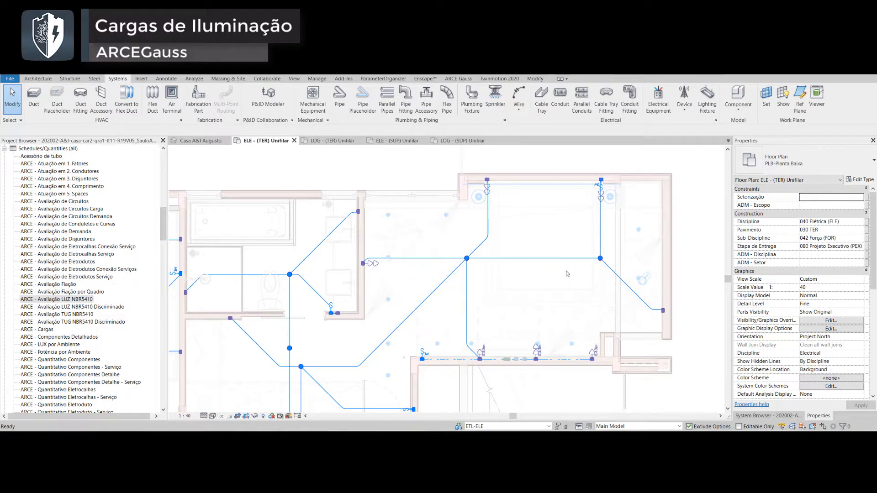
scroll(566, 274, down, 1)
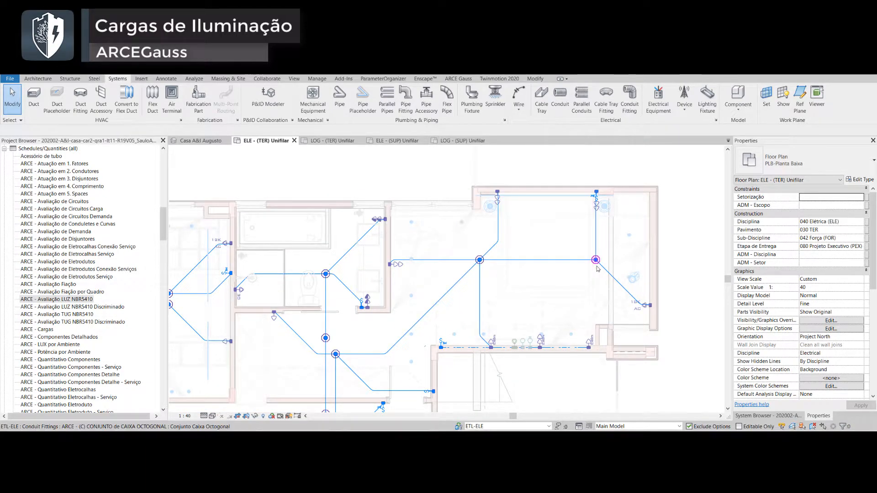
click(596, 262)
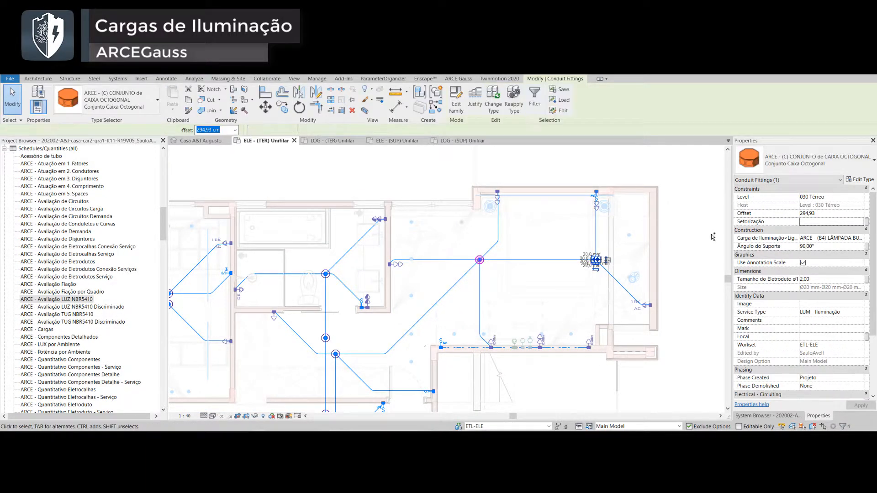
ctrl+click(596, 261)
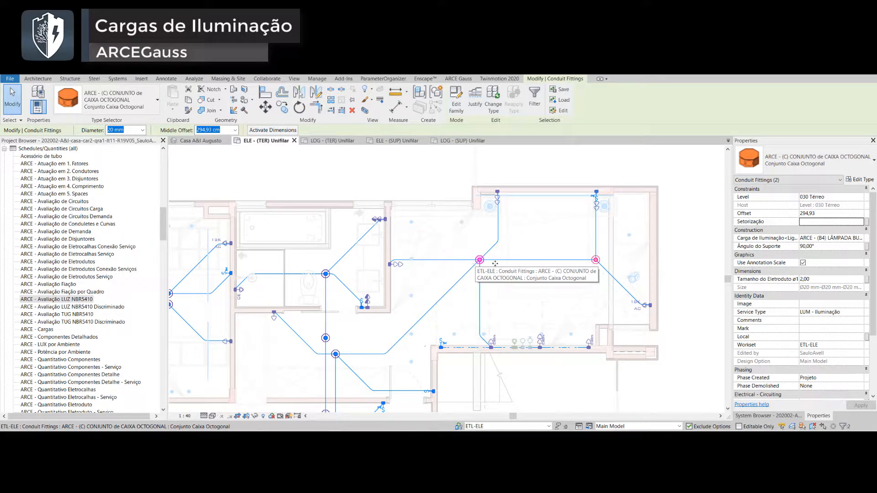
mouse_move(750, 242)
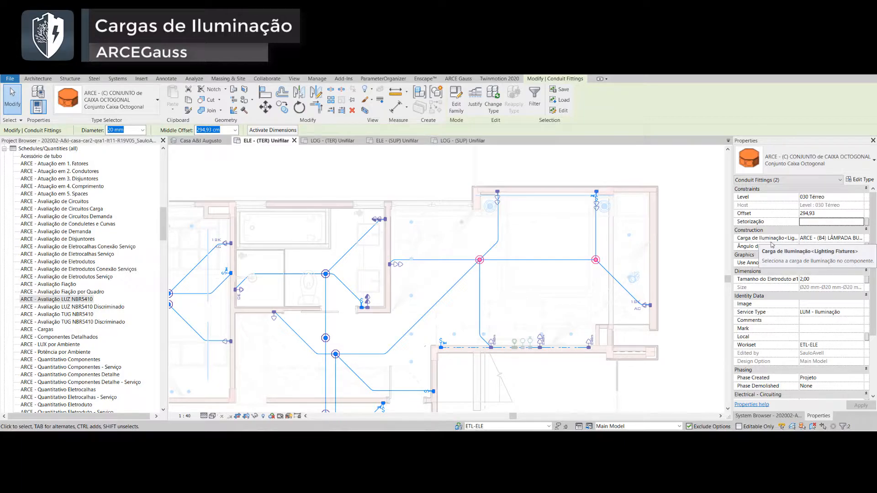
click(828, 238)
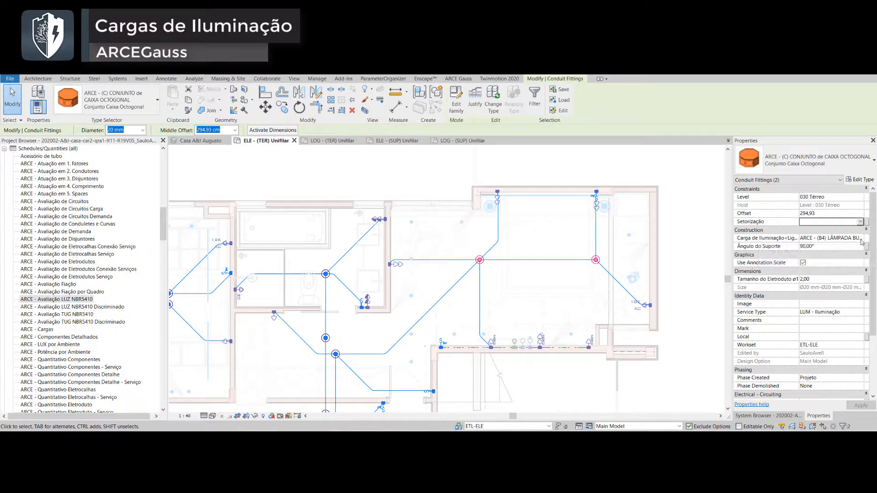
click(860, 238)
scroll(796, 250, up, 1)
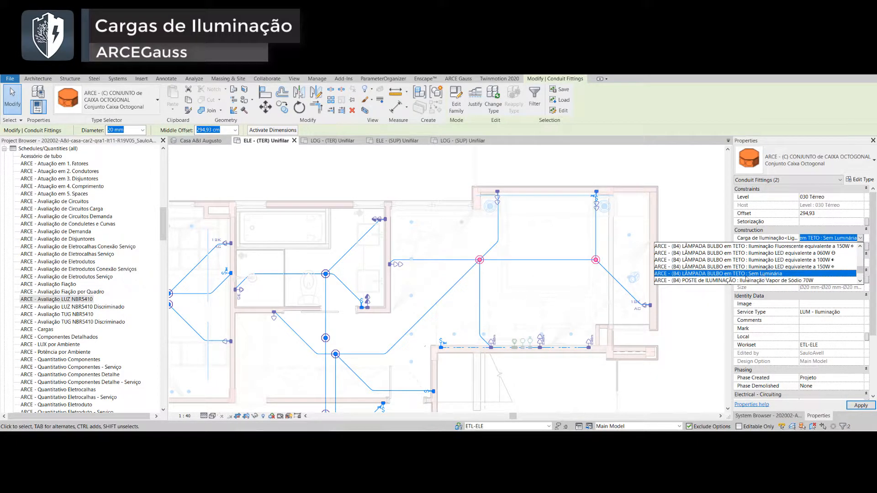
scroll(708, 264, up, 1)
scroll(715, 270, down, 1)
scroll(733, 267, up, 1)
scroll(731, 268, down, 1)
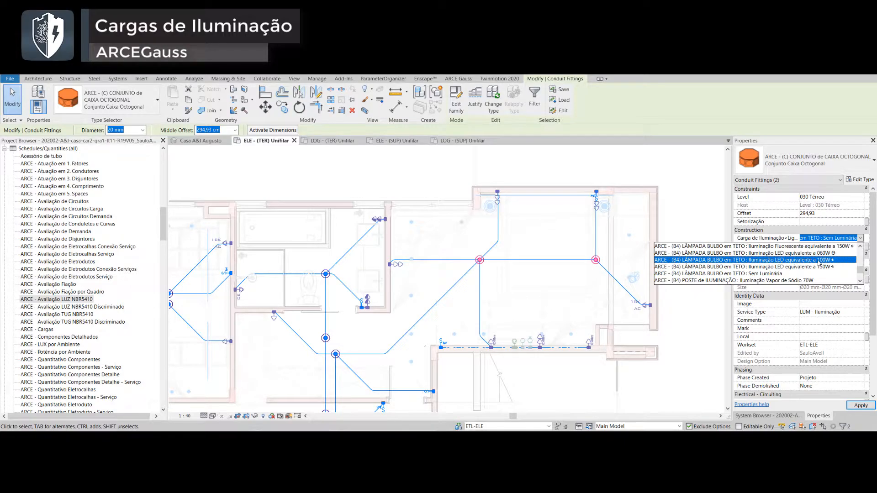
scroll(818, 262, up, 1)
scroll(817, 269, down, 1)
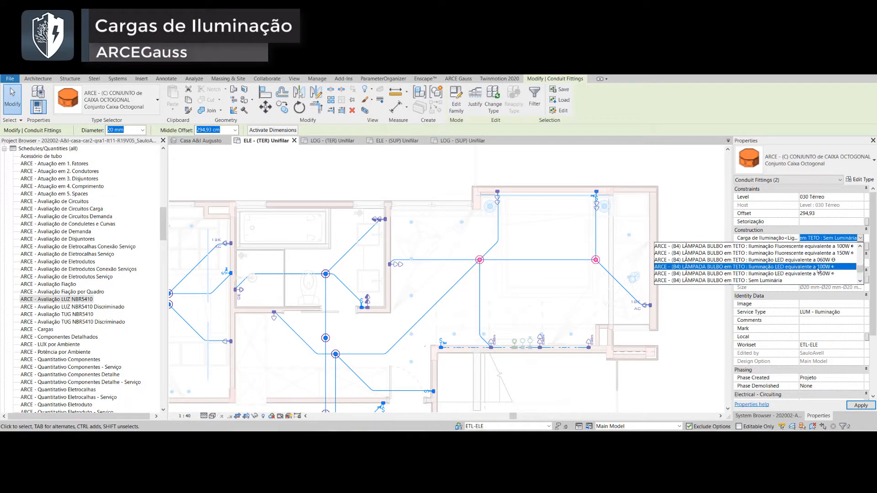
scroll(815, 270, up, 1)
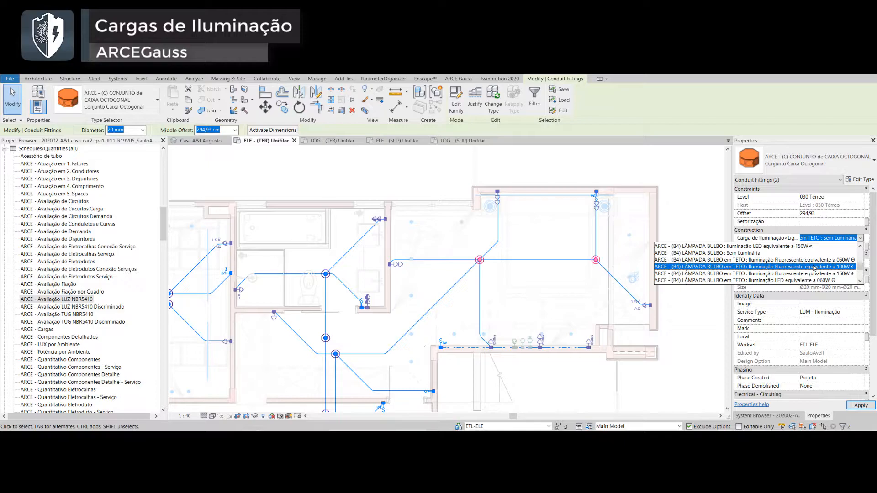
click(815, 268)
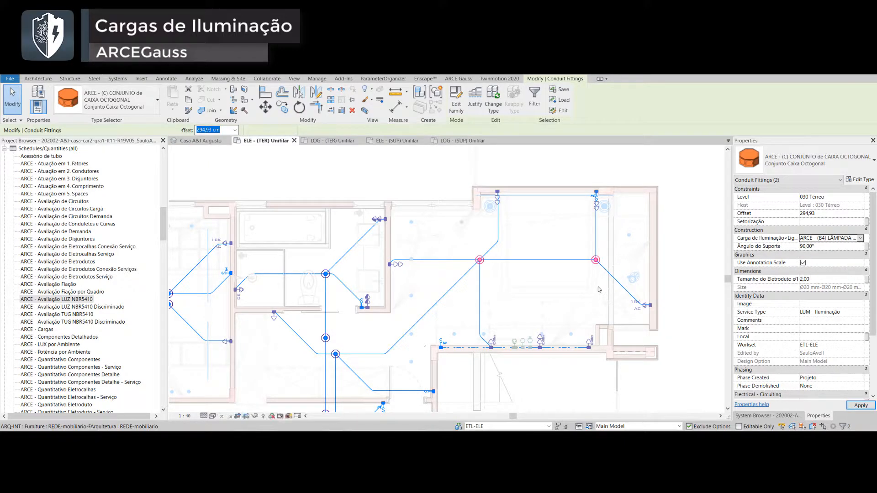
key(Escape)
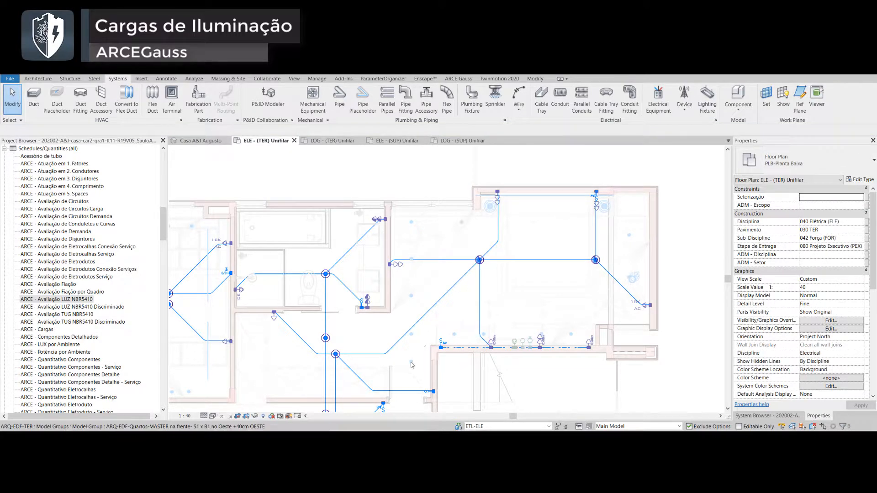
Select the octagonal boxes of the remaining bedrooms, bathroom, corridor and kitchen together and choose their common Carga de Iluminação
middle_drag(364, 339, 424, 300)
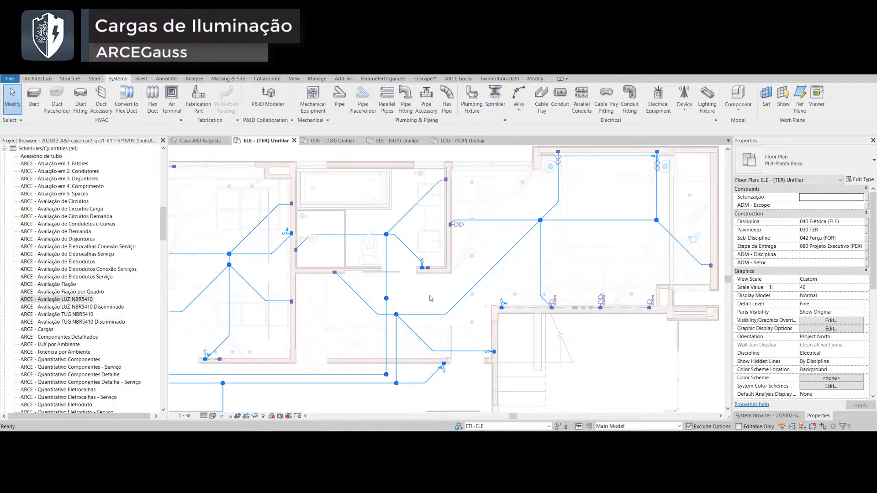
click(396, 311)
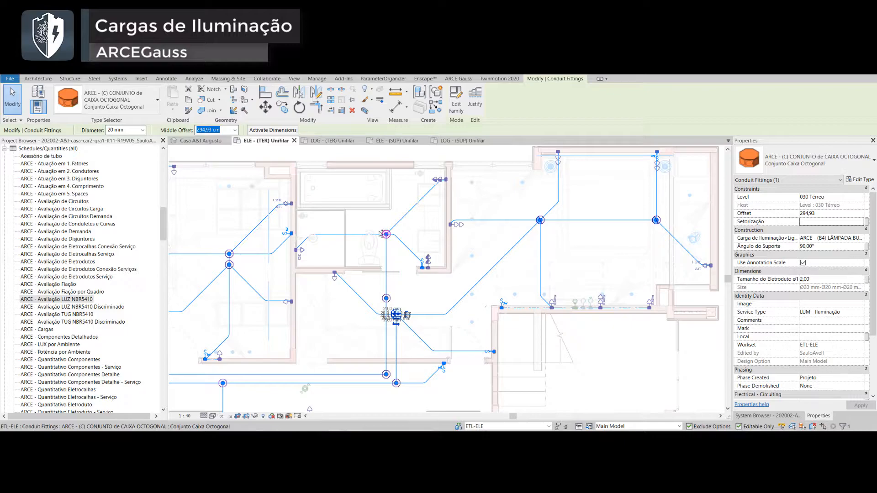
ctrl+click(387, 234)
scroll(386, 233, down, 2)
middle_drag(260, 229, 445, 201)
scroll(444, 201, up, 2)
ctrl+click(540, 230)
ctrl+click(430, 200)
ctrl+click(431, 287)
middle_drag(530, 356, 411, 284)
ctrl+click(415, 287)
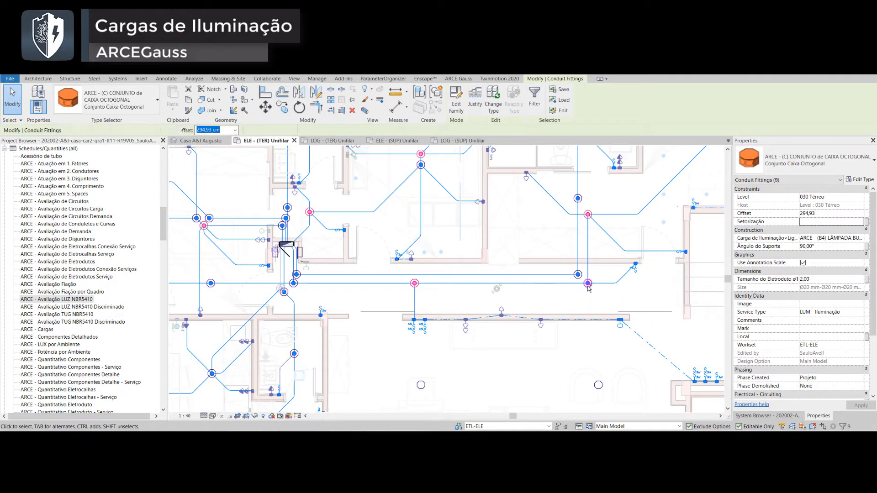
middle_drag(283, 283, 551, 182)
ctrl+click(354, 172)
ctrl+click(355, 296)
ctrl+click(481, 276)
ctrl+click(564, 256)
middle_drag(441, 373, 443, 316)
click(861, 238)
click(698, 268)
Select two further octagonal boxes and choose their Carga de Iluminação
drag(522, 285, 560, 286)
middle_drag(423, 235, 362, 408)
ctrl+click(519, 268)
ctrl+click(519, 180)
middle_drag(623, 254, 354, 274)
click(860, 238)
click(713, 252)
Select three more octagonal boxes, including those in the small toilet and just below it, and choose their Carga de Iluminação
middle_drag(591, 255, 700, 279)
ctrl+click(360, 311)
middle_drag(397, 388, 495, 182)
ctrl+click(442, 247)
ctrl+click(437, 333)
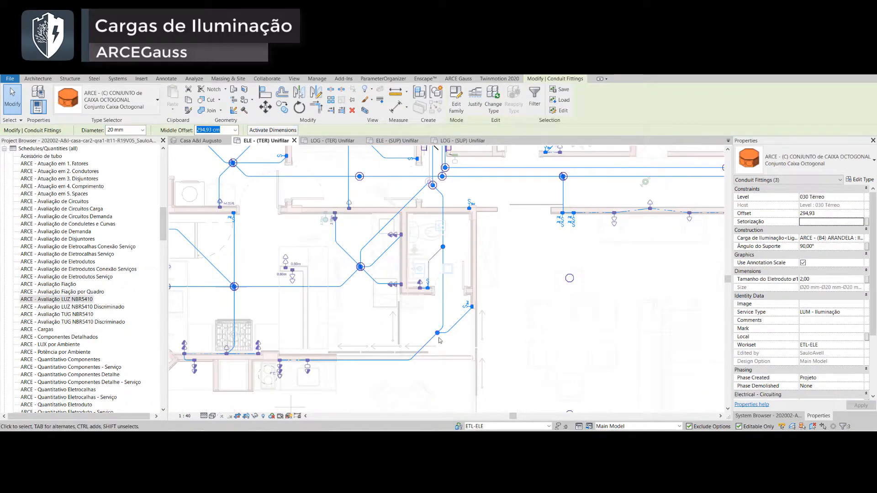
click(860, 237)
click(793, 254)
click(539, 251)
Inspect the octagonal box assembly in the upper-left bathroom, including the CAIXA OCTOGONAL fitting nested inside it
scroll(533, 250, down, 1)
middle_drag(532, 249, 478, 323)
middle_drag(562, 218, 547, 303)
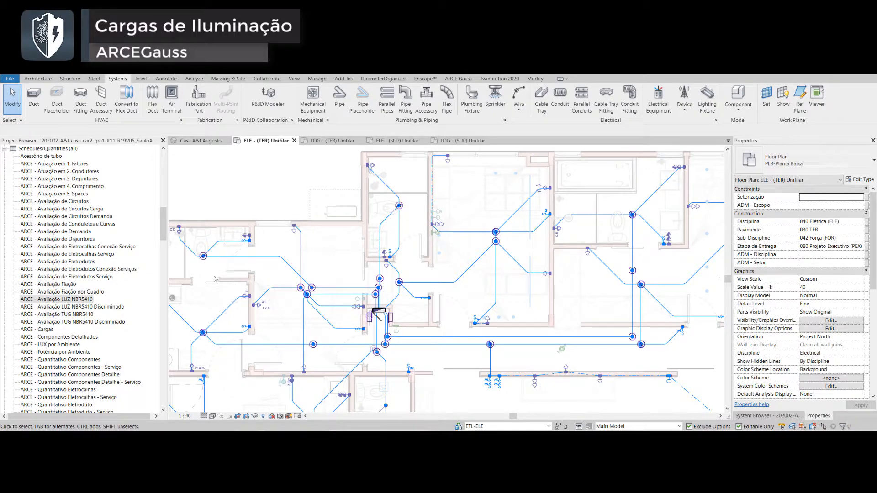
scroll(201, 260, up, 3)
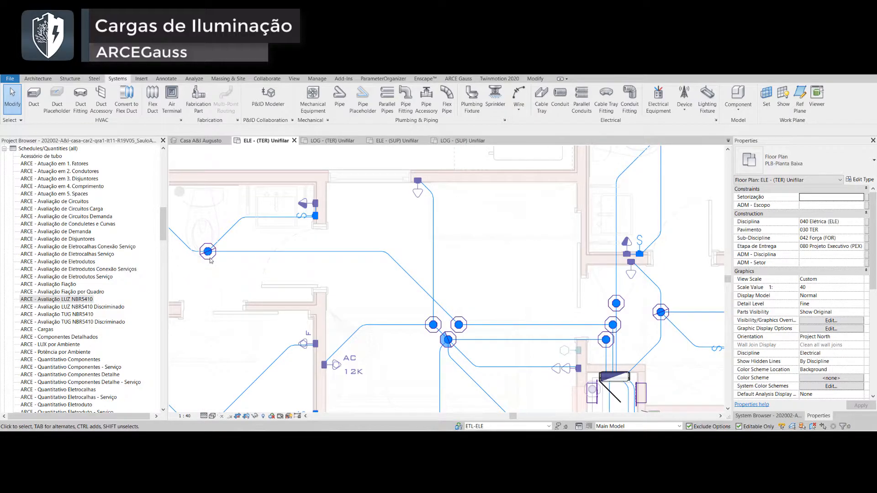
click(207, 264)
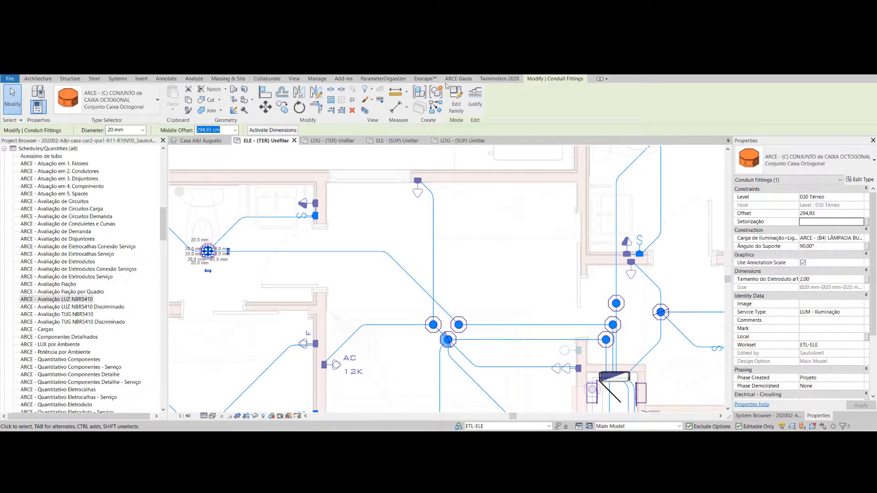
key(Escape)
key(Tab)
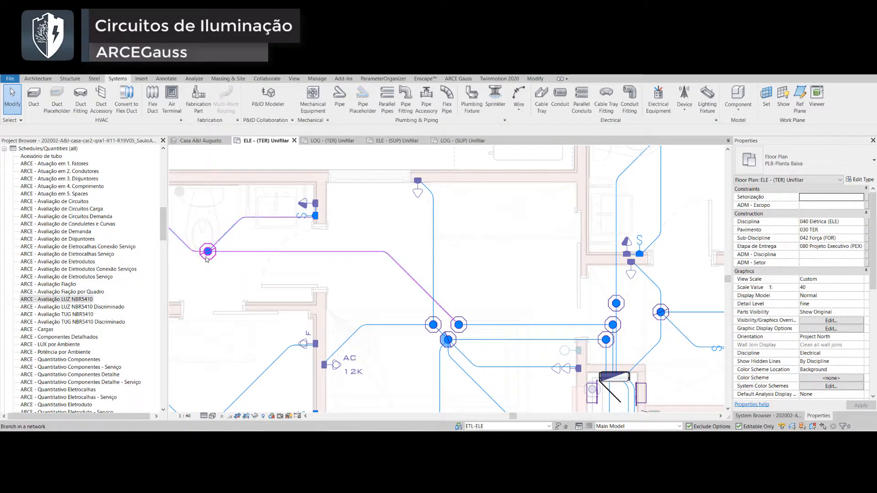
key(Tab)
key(Tab)
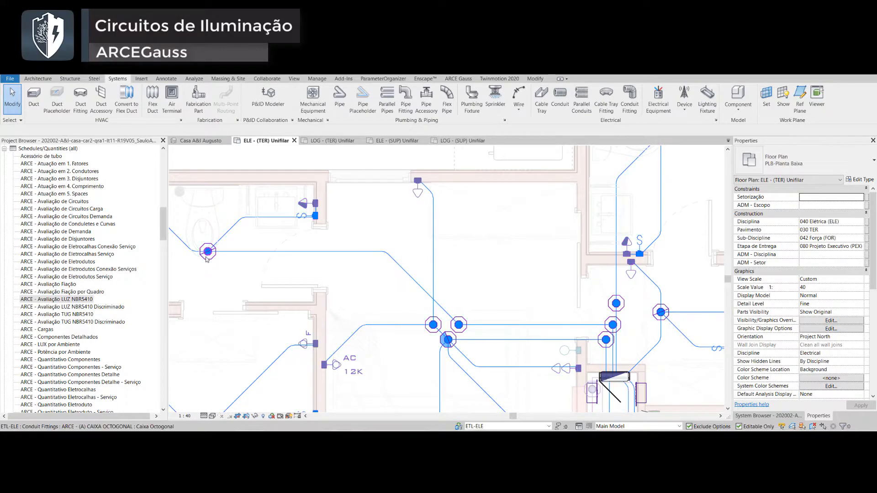
click(206, 259)
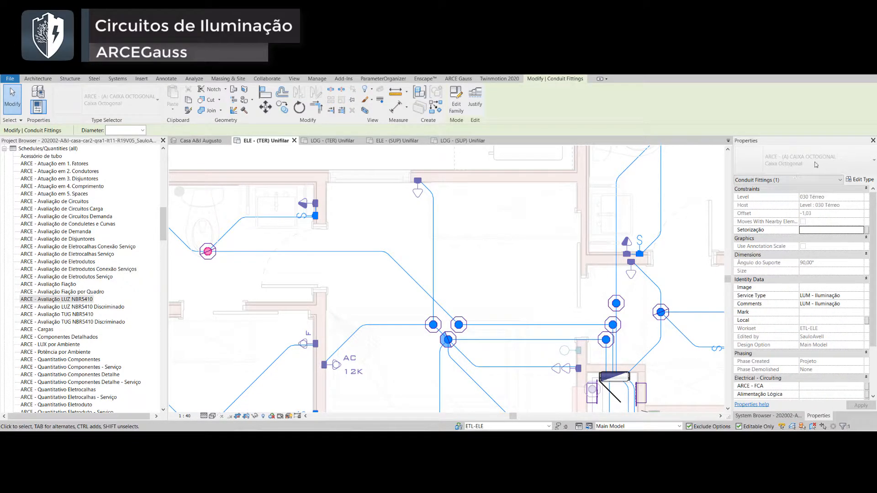
Inspect the LÂMPADA BULBO em TETO lighting fixture nested inside the upper-left bathroom's octagonal box assembly
key(Escape)
key(Tab)
key(Tab)
key(Tab)
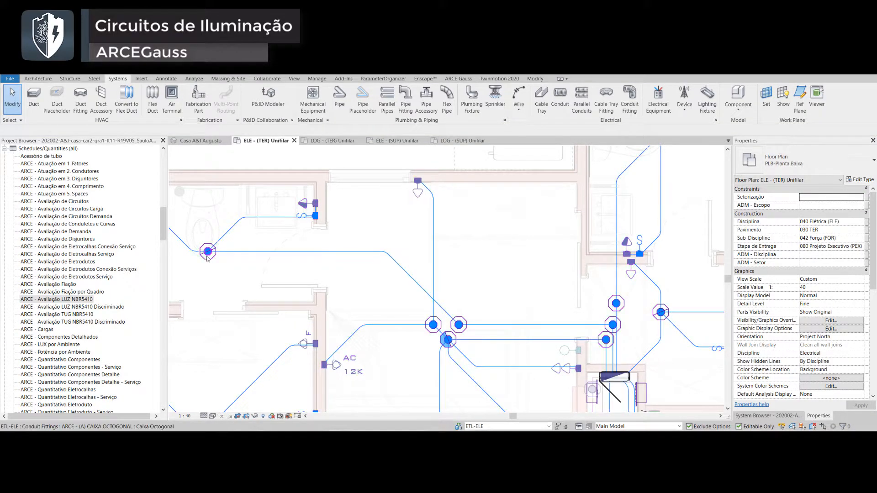
click(208, 258)
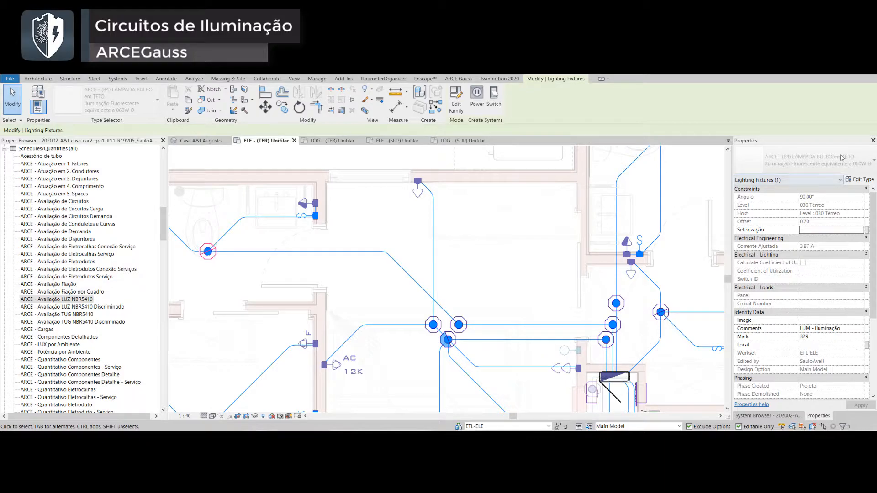
Select the upper-left bathroom's octagonal box assembly and extract its nested lighting fixture with Retrieve Lights
click(233, 277)
click(209, 260)
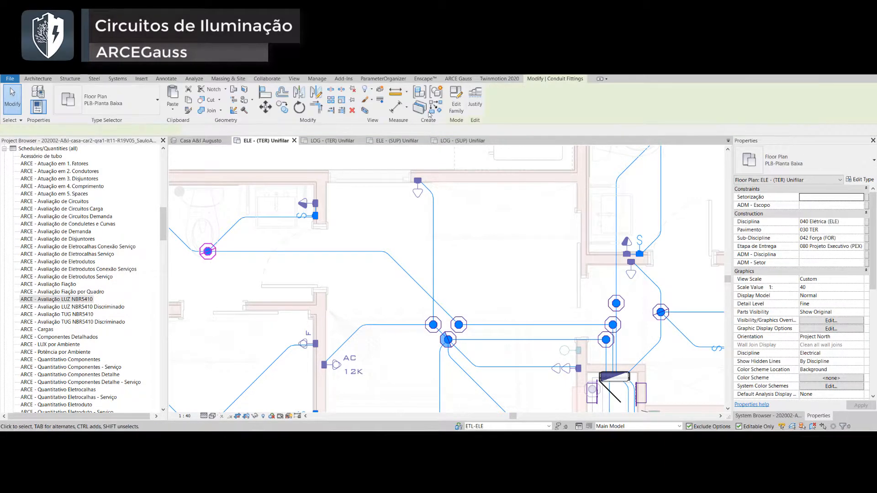
click(462, 78)
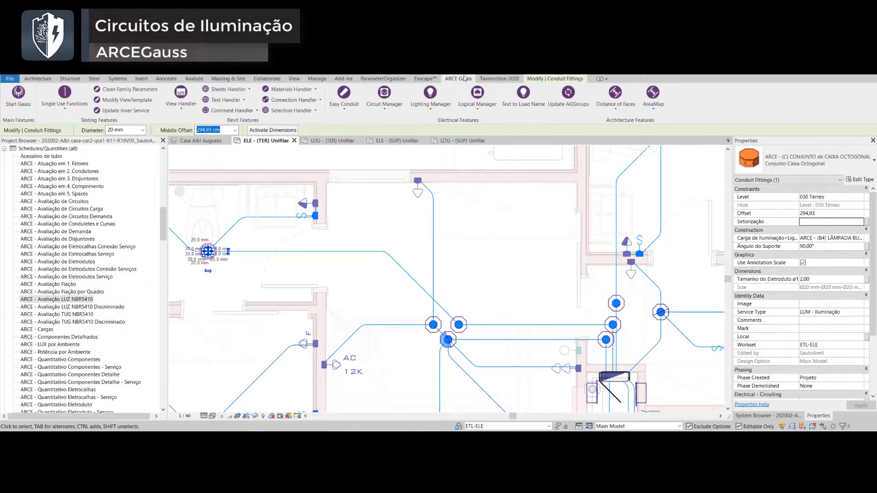
click(312, 110)
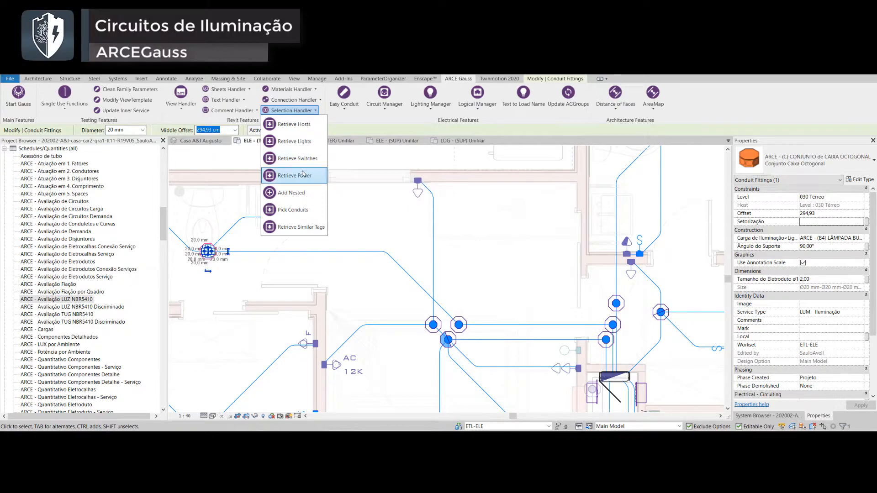
click(305, 145)
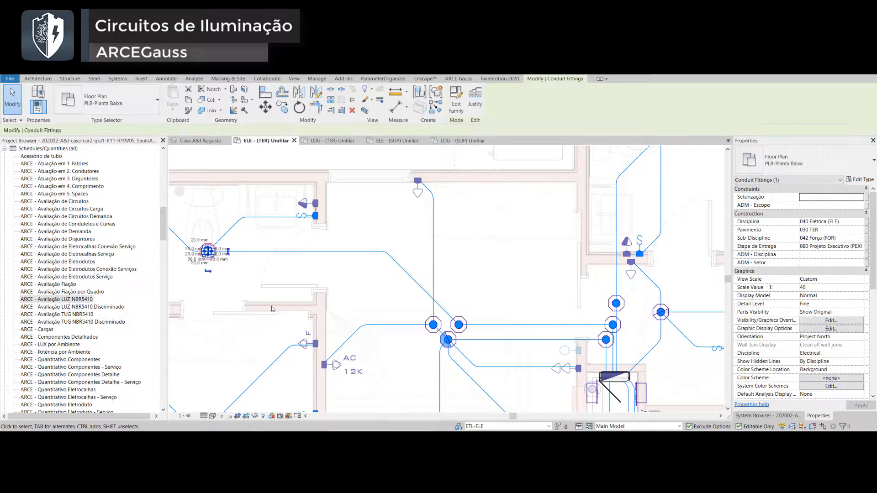
key(shift+a)
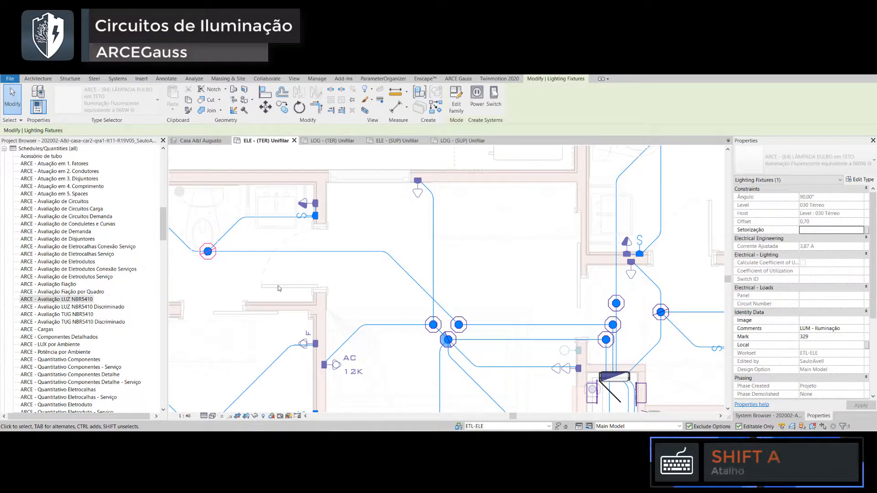
Create a switch system for the bathroom's lighting fixture and assign the Tecla Simples switch beside the door to it
click(493, 98)
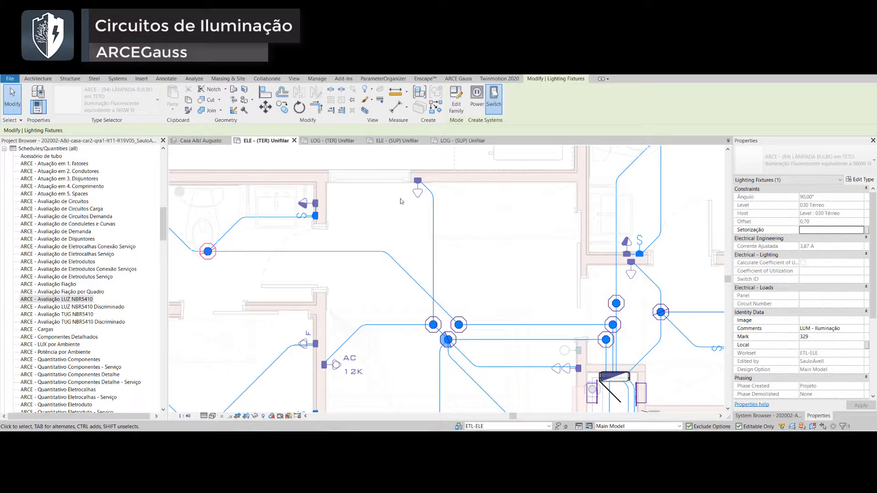
click(315, 215)
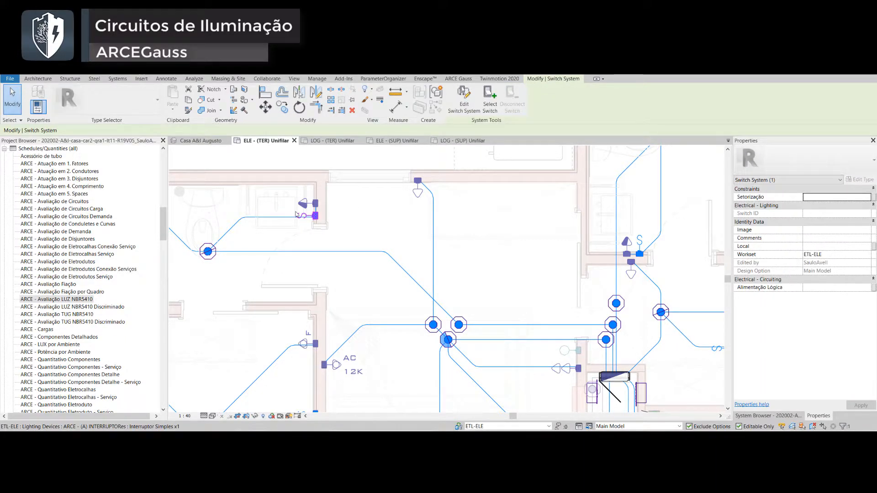
key(Escape)
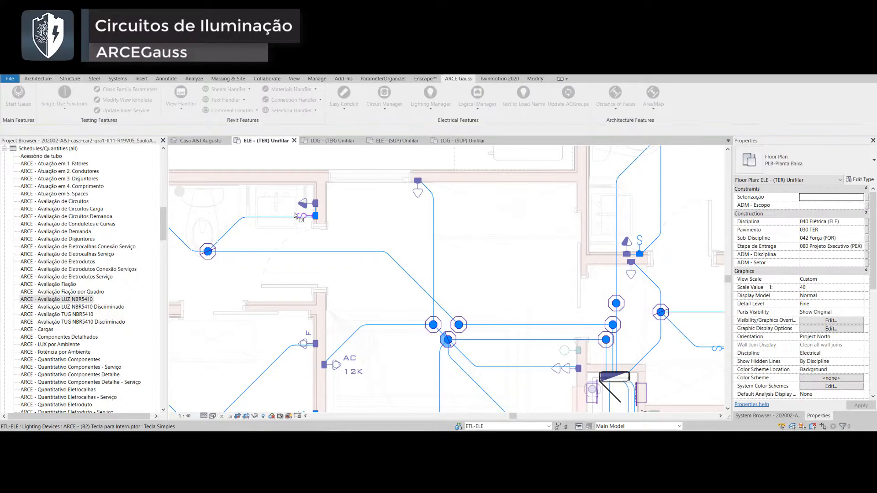
click(296, 219)
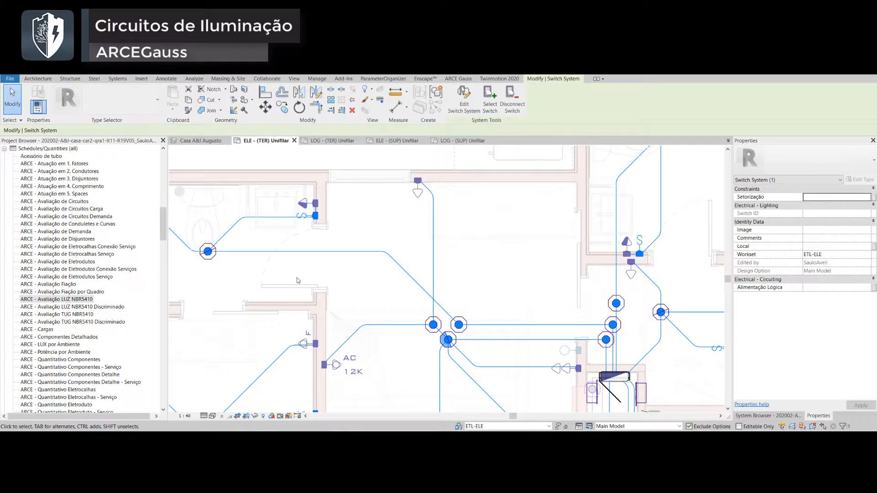
key(Escape)
scroll(327, 241, down, 2)
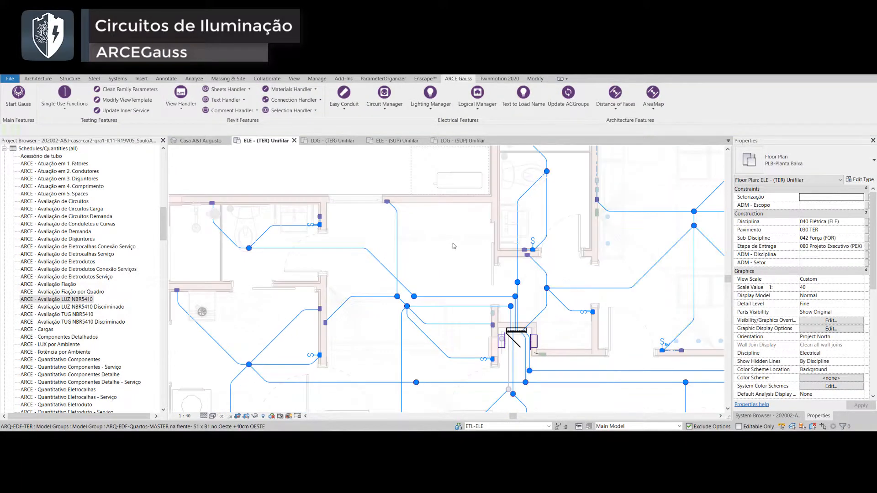
Select the laundry room's octagonal box assembly and extract its nested LÂMPADA BULBO em TETO lighting fixture with Retrieve Lights
middle_drag(291, 305, 405, 215)
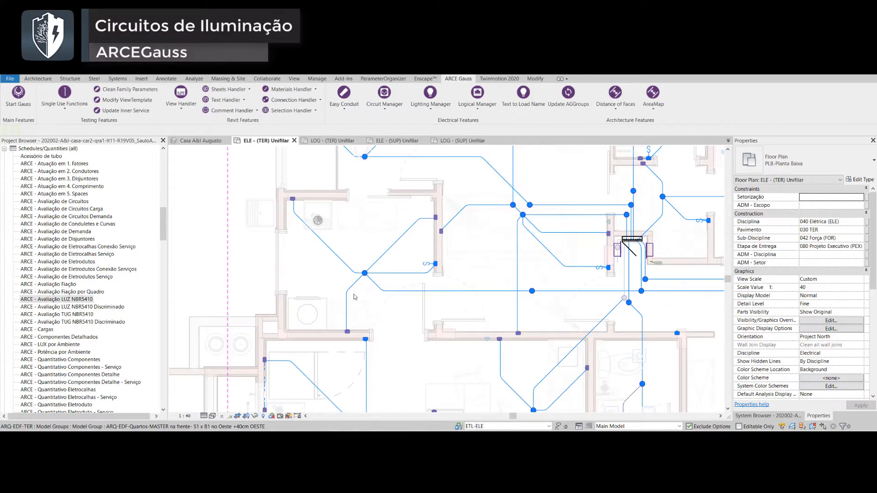
scroll(365, 283, up, 1)
key(shift+a)
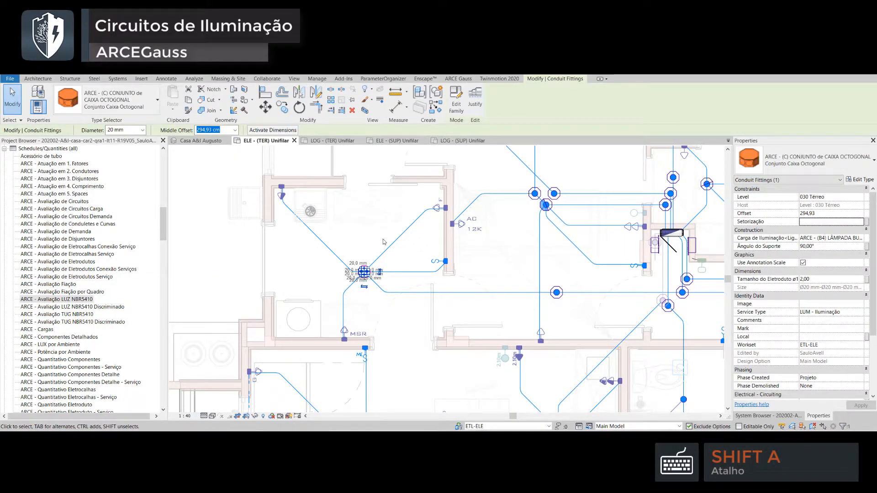
key(Tab)
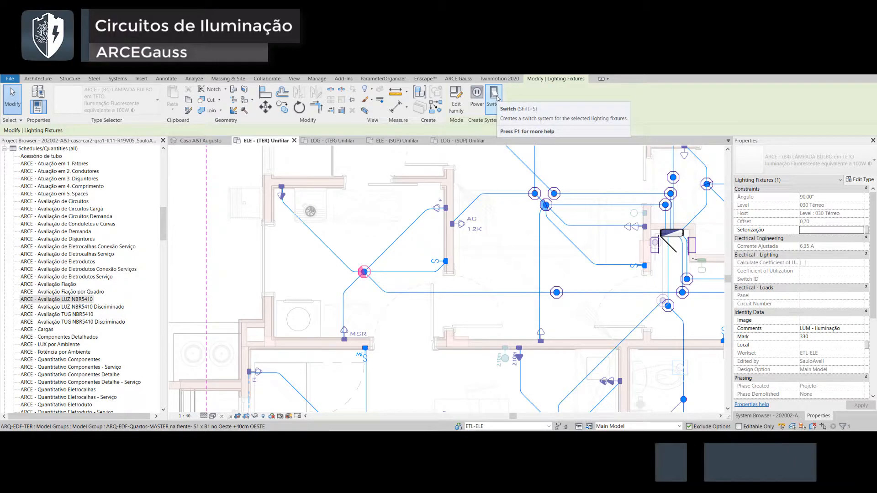
Create a switch system for the laundry room's lighting fixture and assign the Tecla Simples switch beside the door to it
key(shift+s)
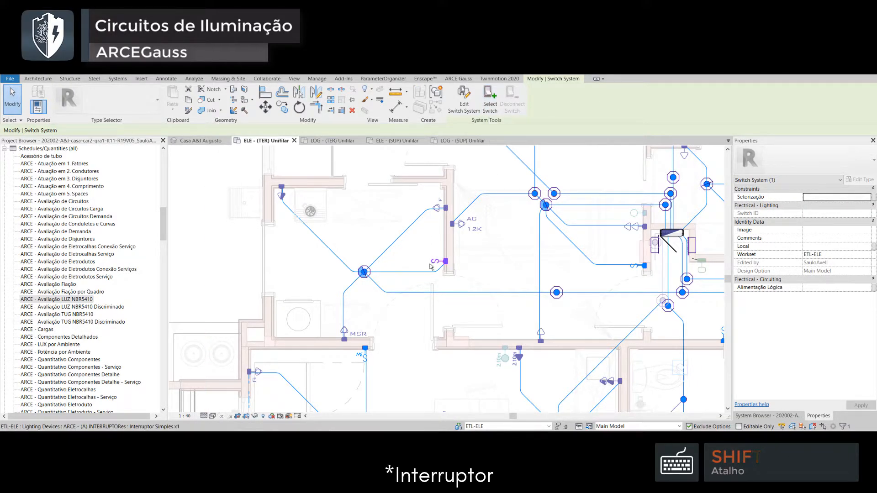
key(Escape)
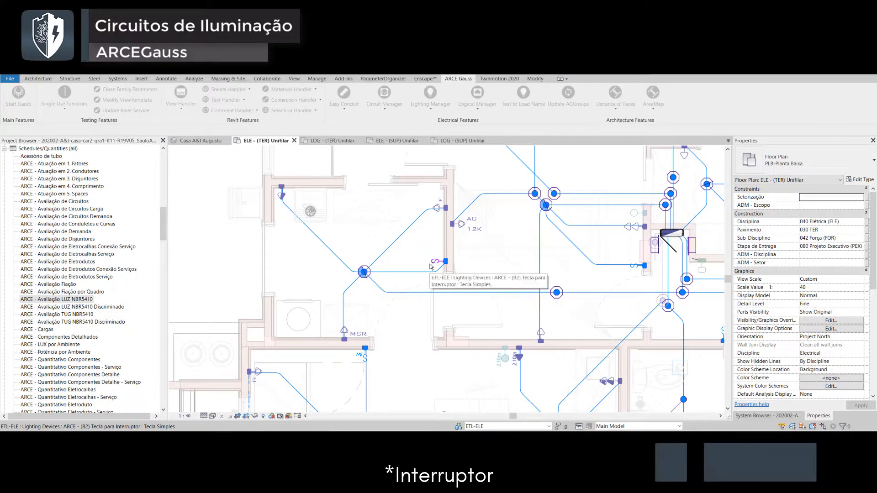
key(shift+d)
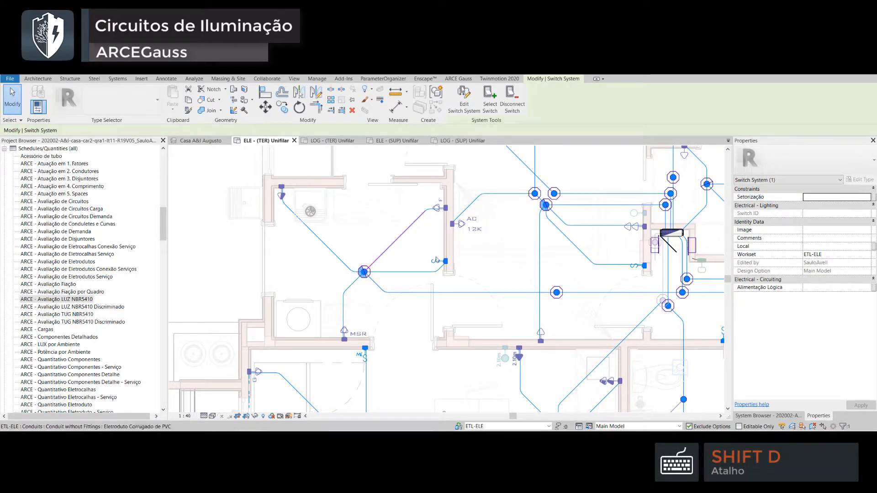
click(433, 261)
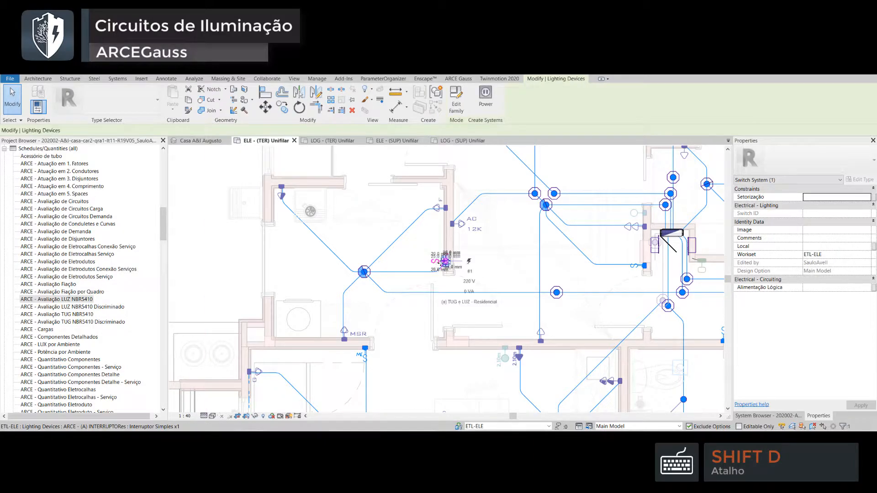
click(434, 247)
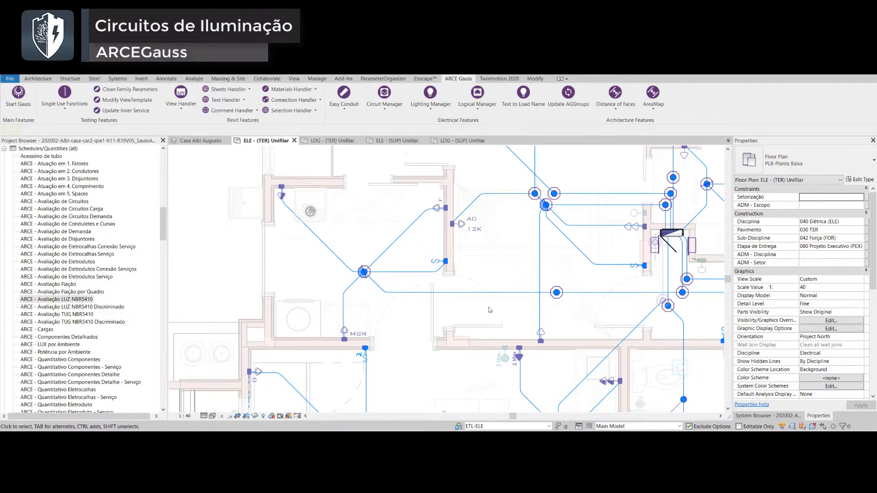
Extract the key nested in the laundry room's Interruptor Simples x1 with Retrieve Switches and set its Switch ID to a
click(438, 263)
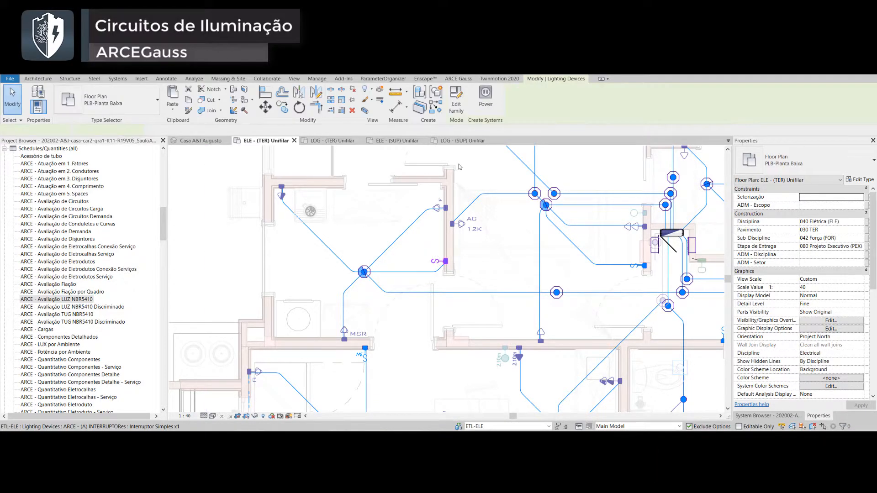
click(455, 79)
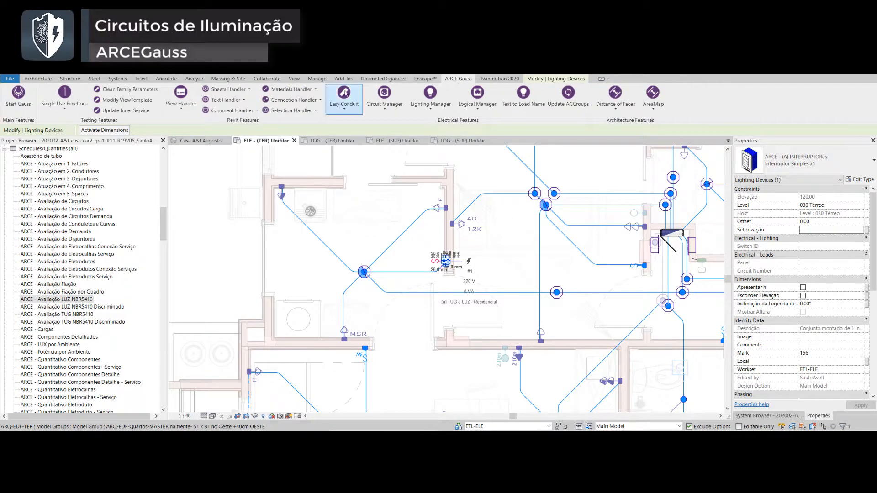
click(311, 111)
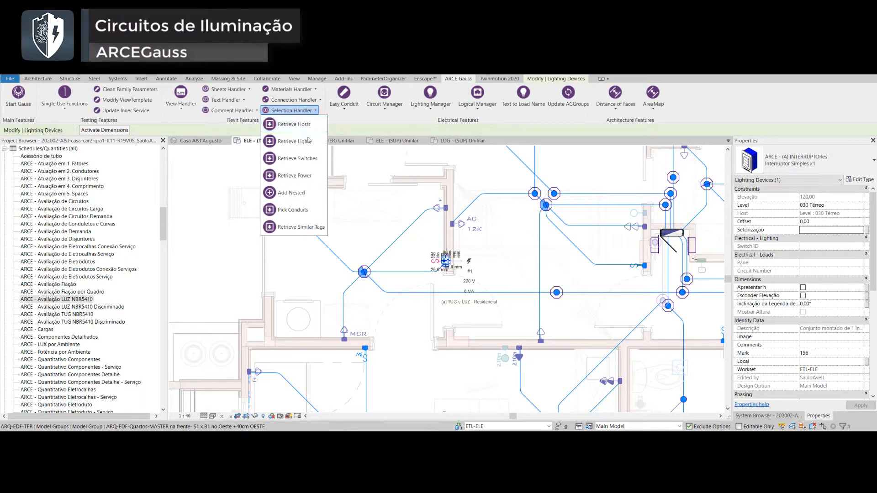
click(305, 160)
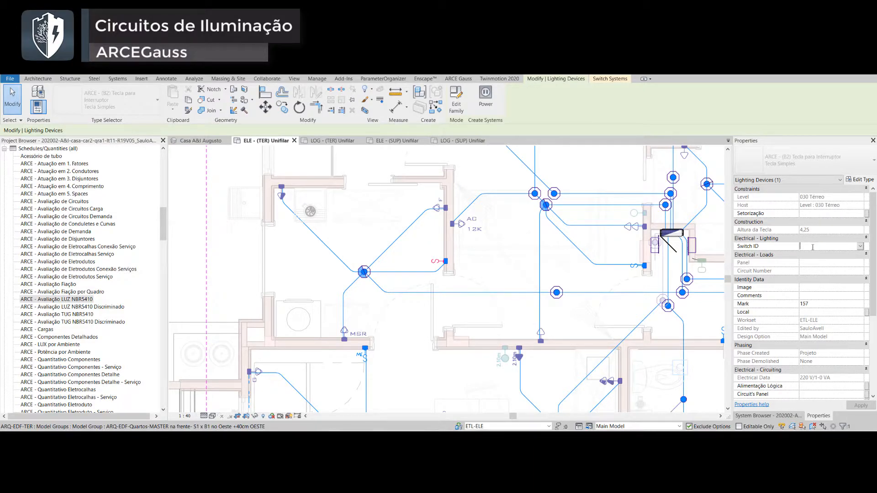
click(812, 247)
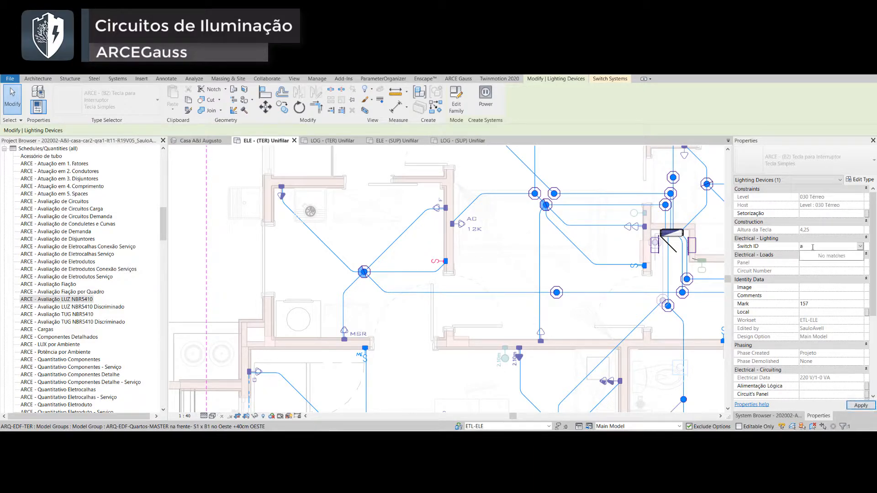
click(397, 310)
Tag the laundry room's octagonal box assembly without a leader
key(t)
key(g)
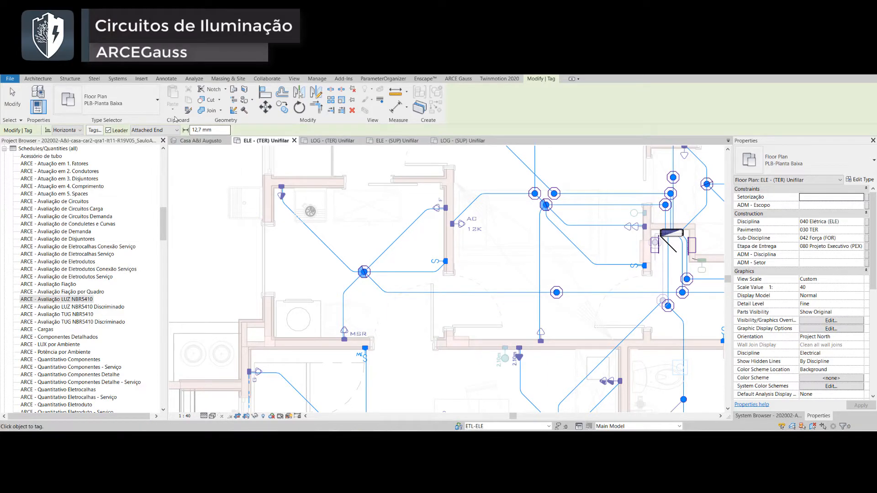
click(108, 131)
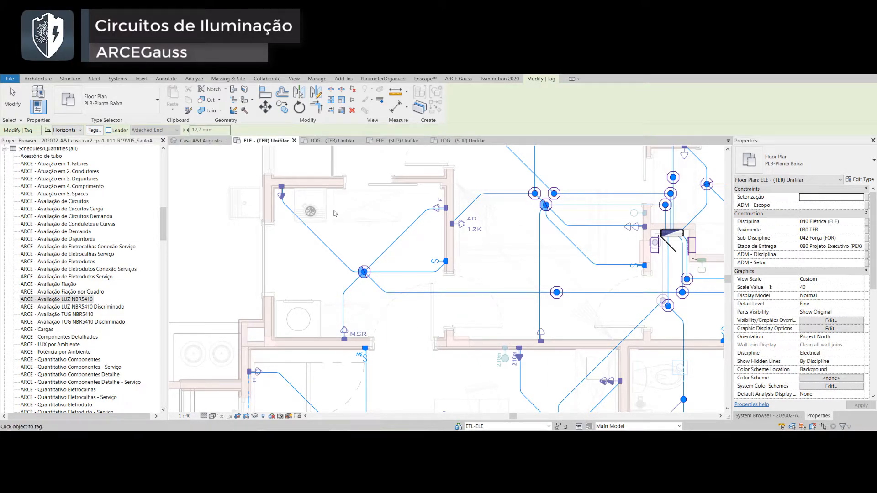
click(366, 282)
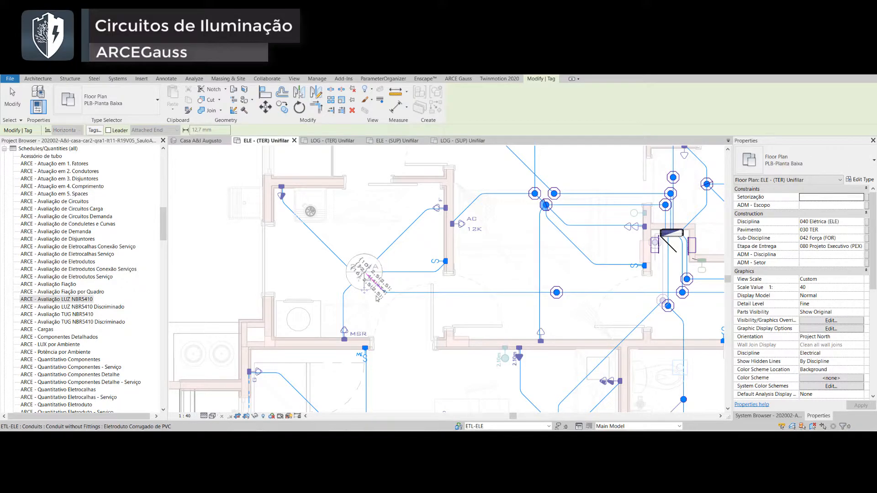
key(Escape)
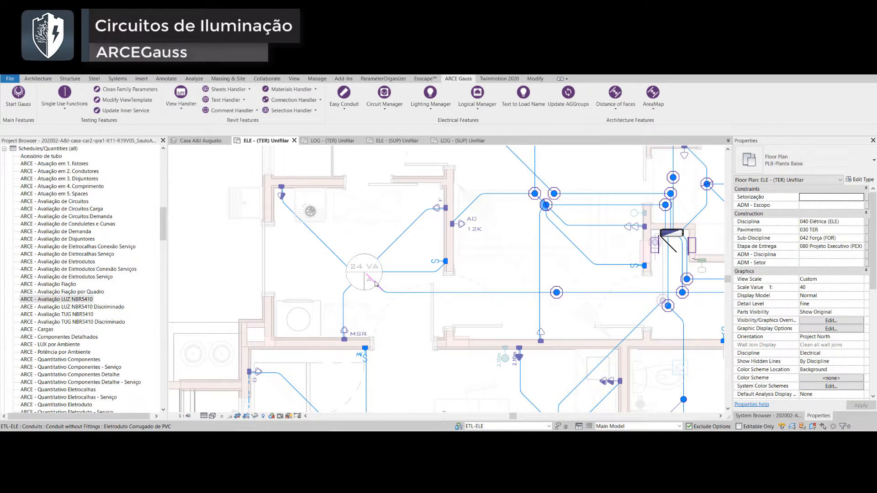
Extract the key nested in the laundry room's switch with Retrieve Switches and check its Switch ID
click(445, 261)
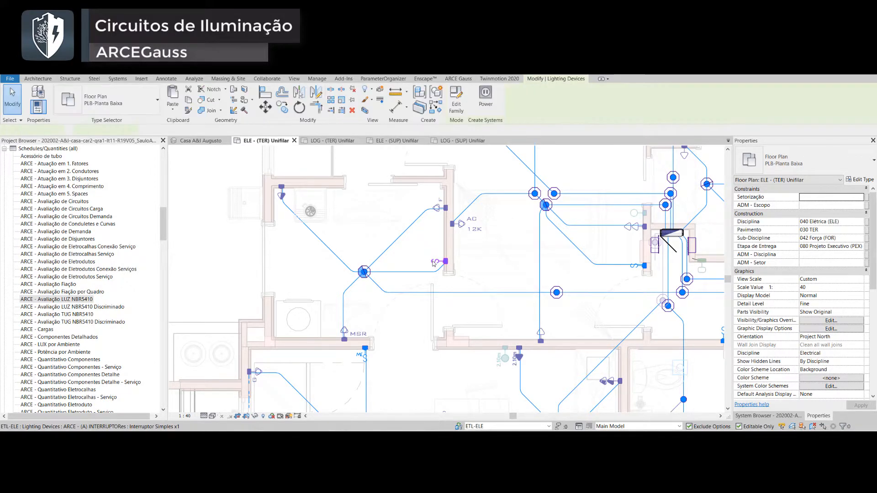
click(467, 81)
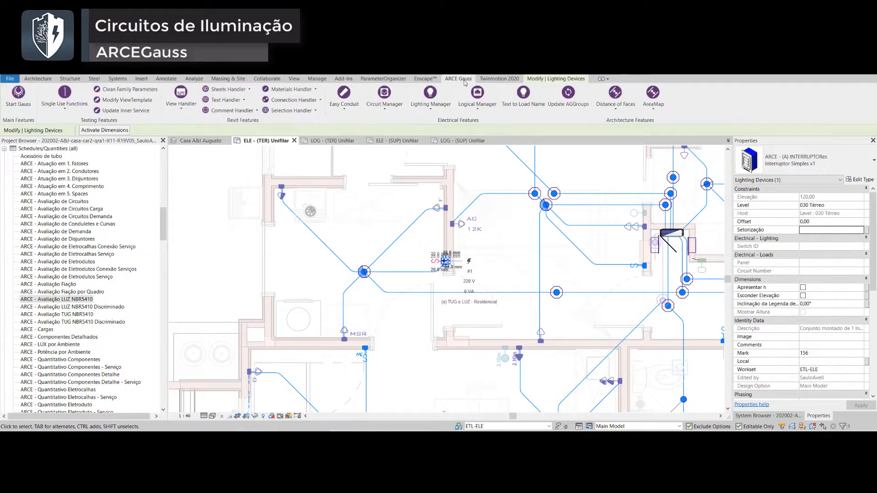
click(292, 110)
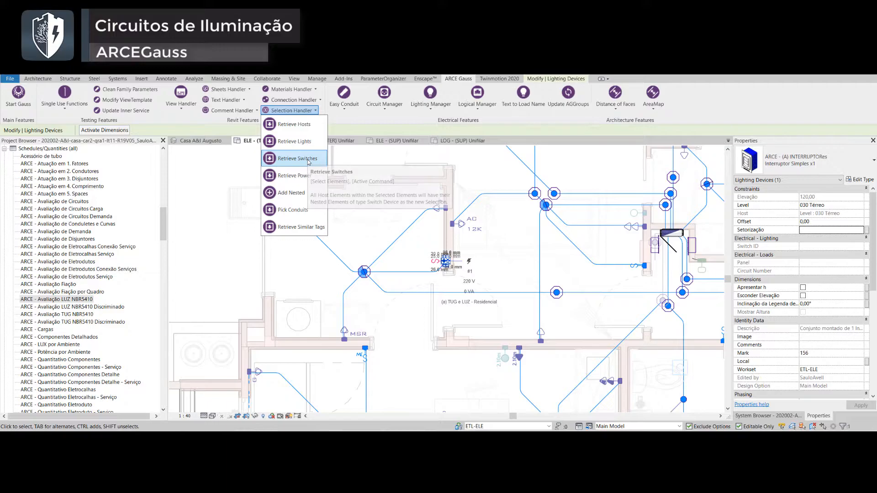
click(309, 160)
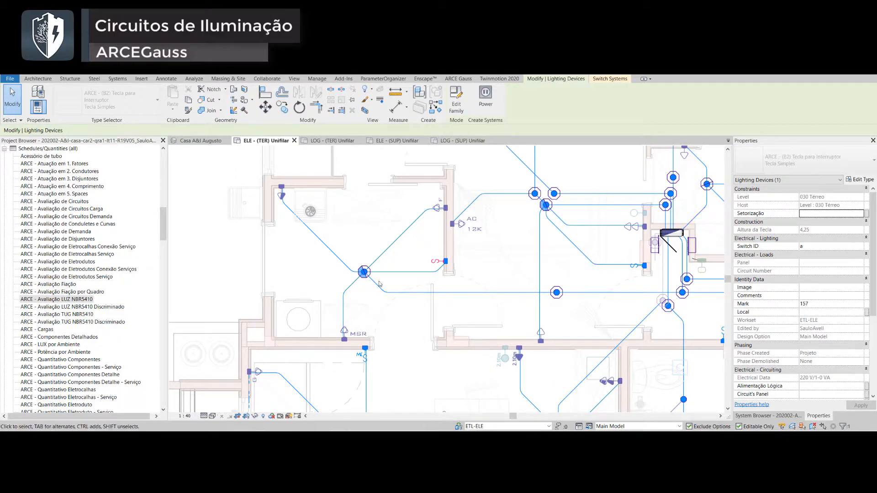
click(492, 274)
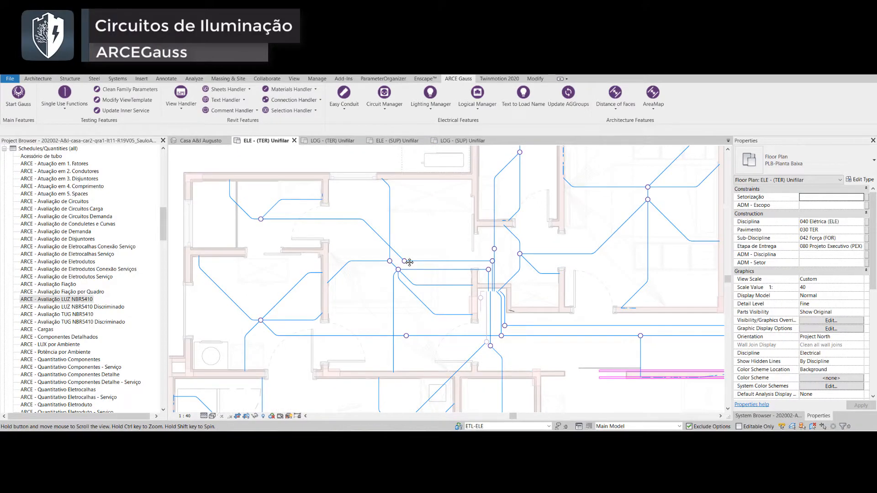
Create a switch system for the light in the central bedroom's upper octagonal box and assign the Tecla Paralela beside the door to it
click(489, 293)
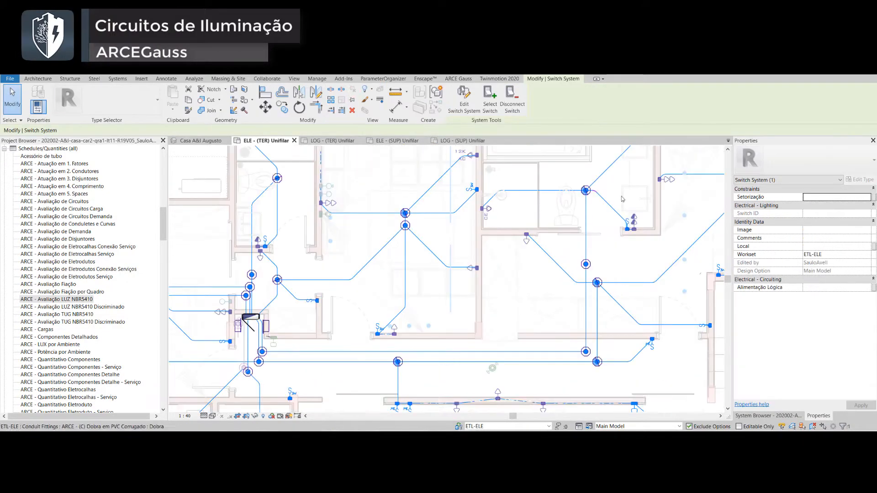
click(405, 213)
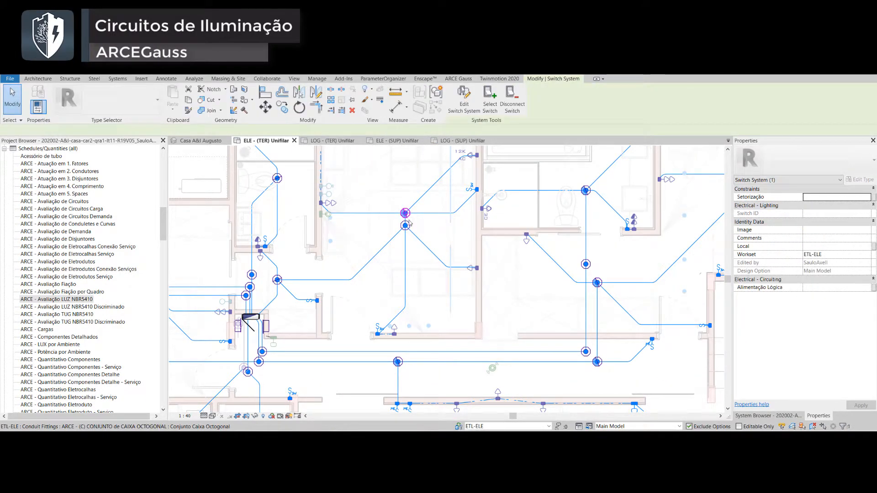
click(406, 213)
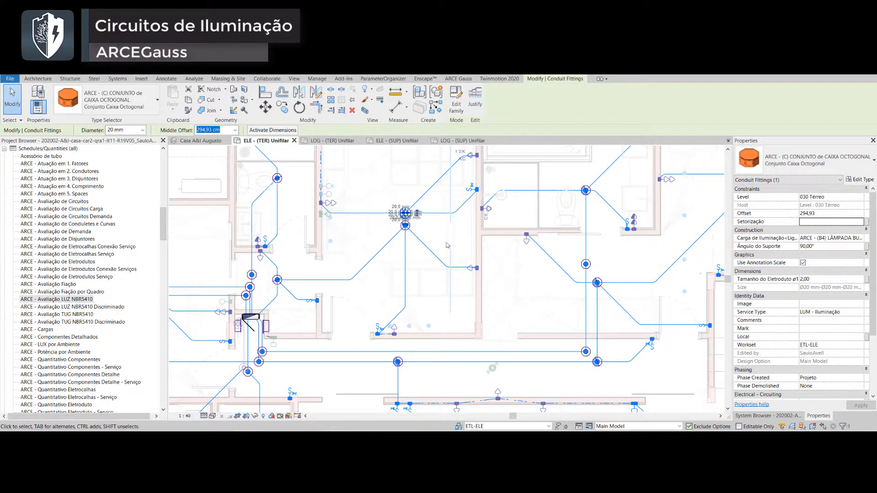
middle_drag(483, 239, 482, 260)
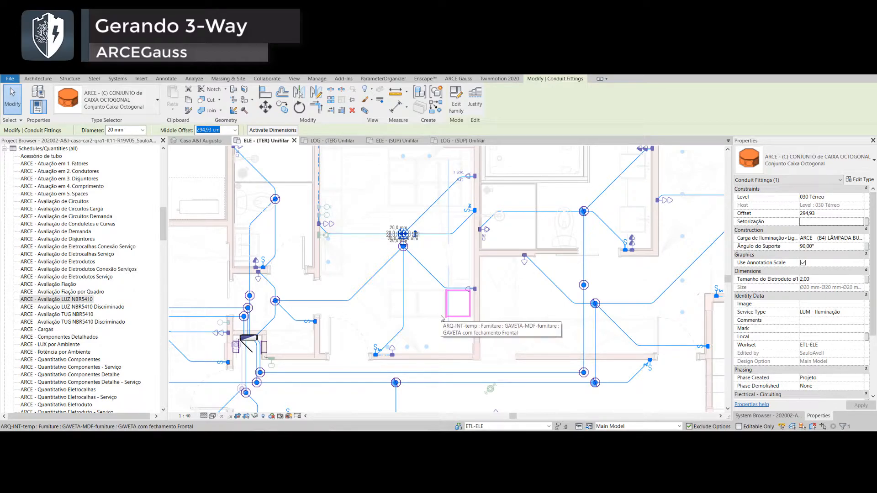
key(s)
key(w)
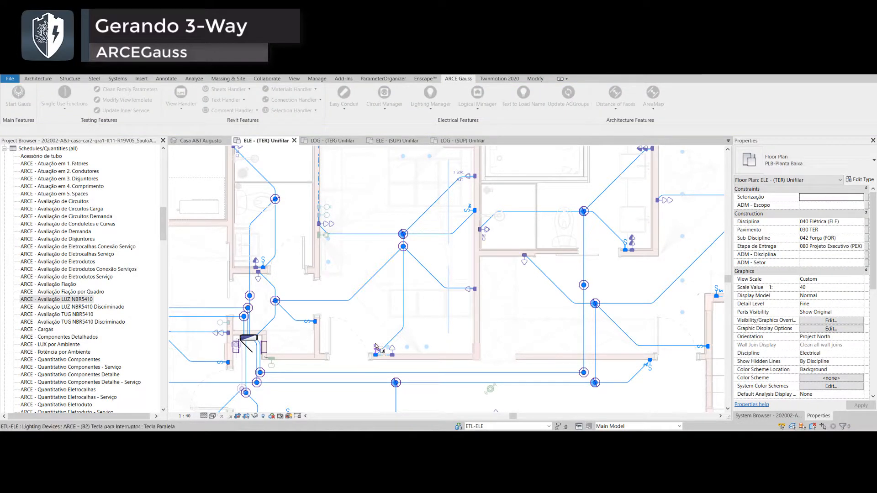
click(376, 348)
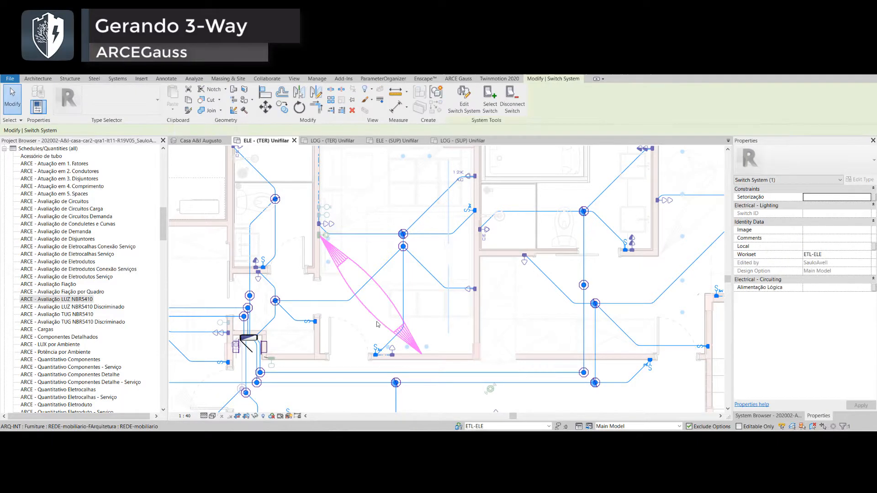
Link the Interruptor Paralelo x1 beside the central bedroom's door with the switch on the opposite wall using Create Co-Connection
click(376, 350)
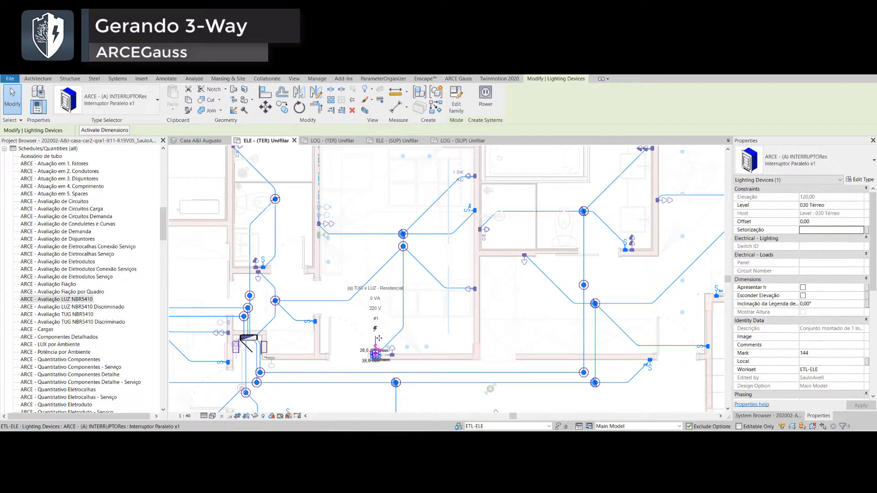
click(465, 80)
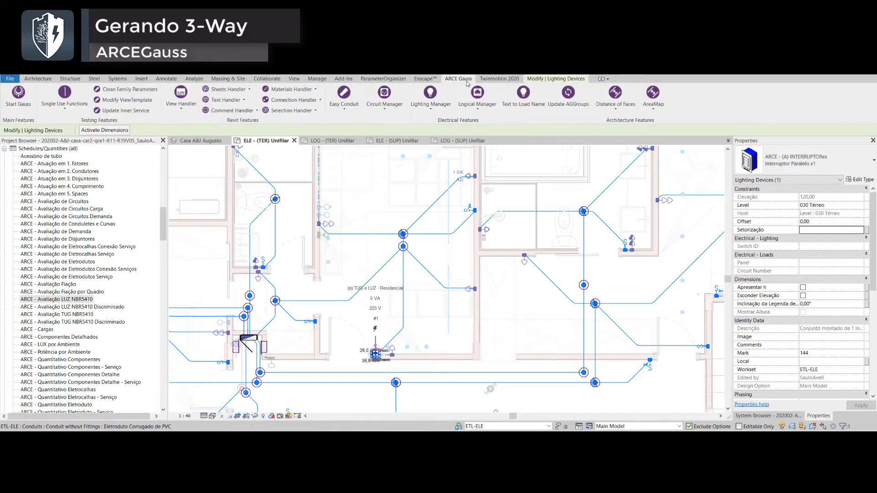
click(430, 111)
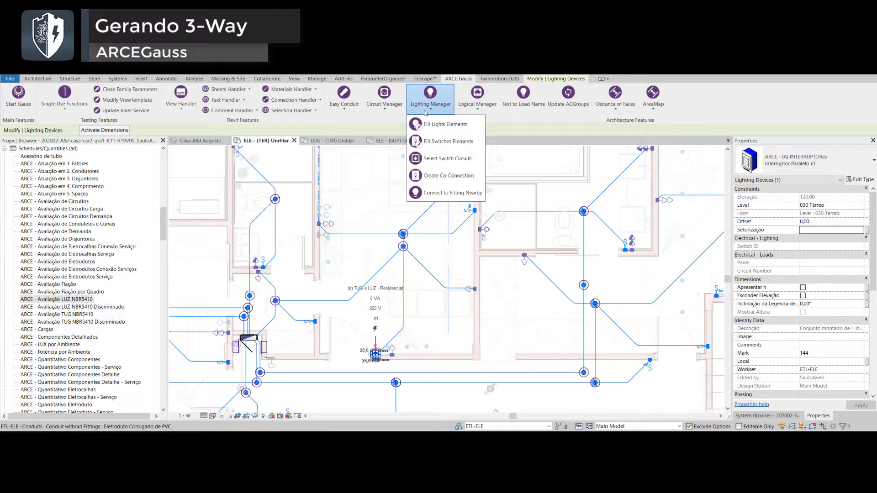
click(437, 175)
click(469, 211)
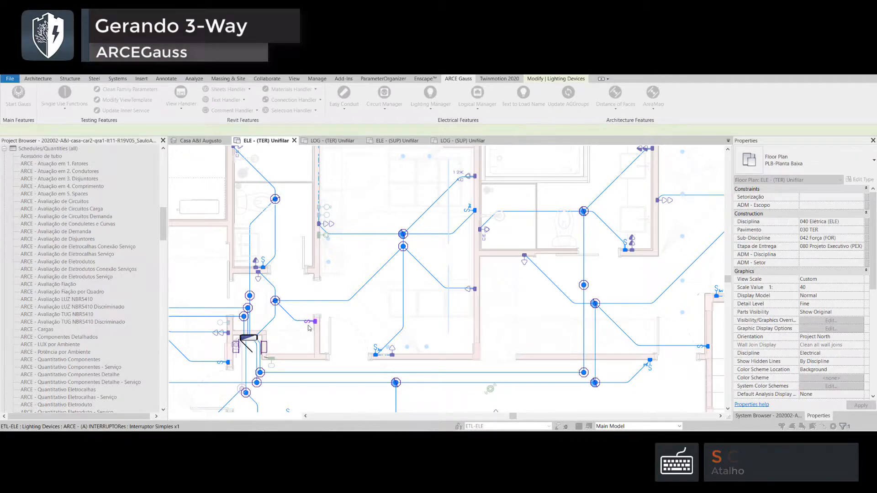
click(468, 210)
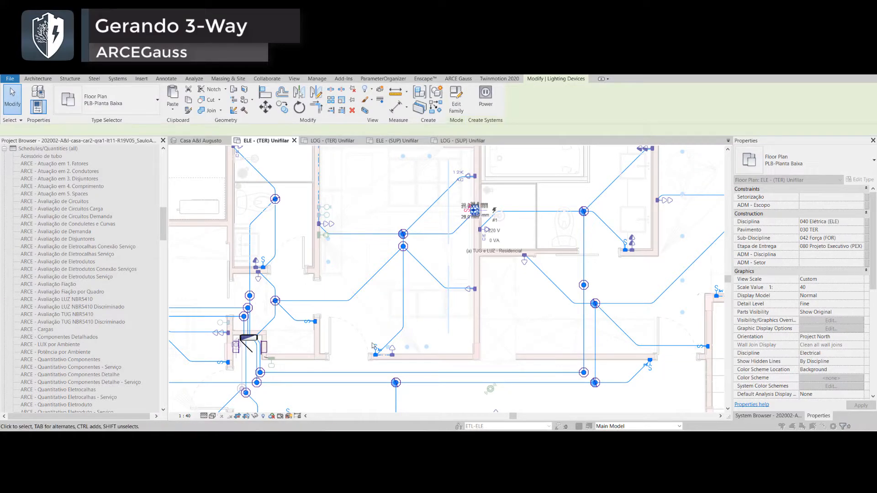
click(379, 328)
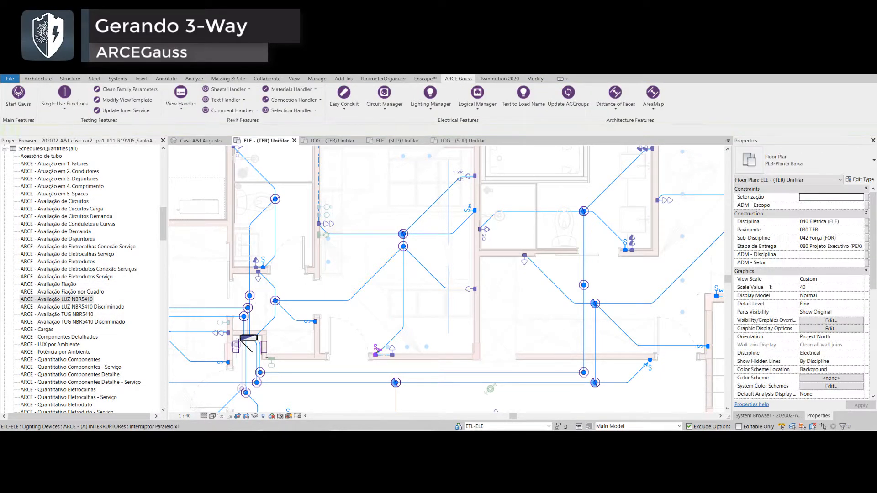
click(376, 350)
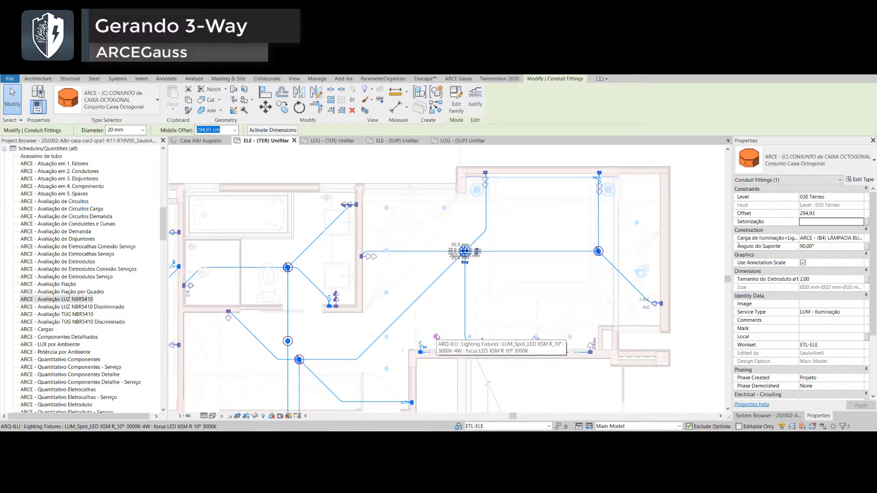
Link the switch beside the master bedroom's entrance with the switch at the bed's headboard using Create Co-Connection
key(Escape)
key(Tab)
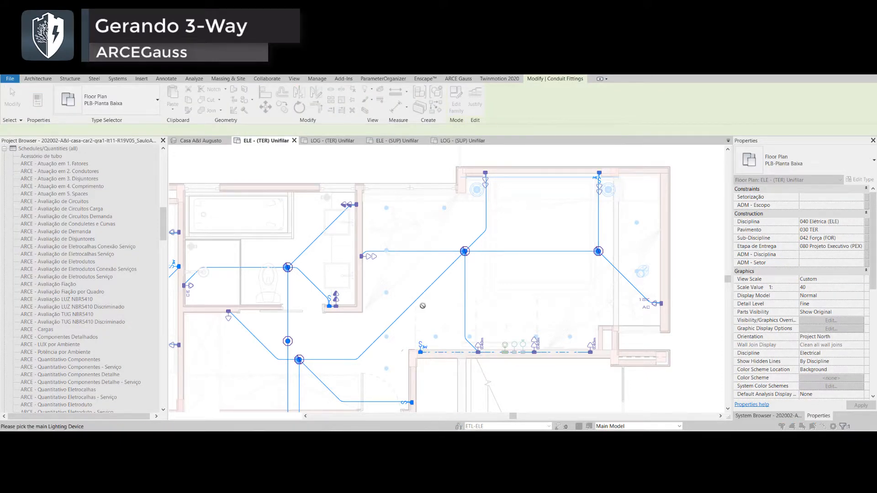
click(428, 351)
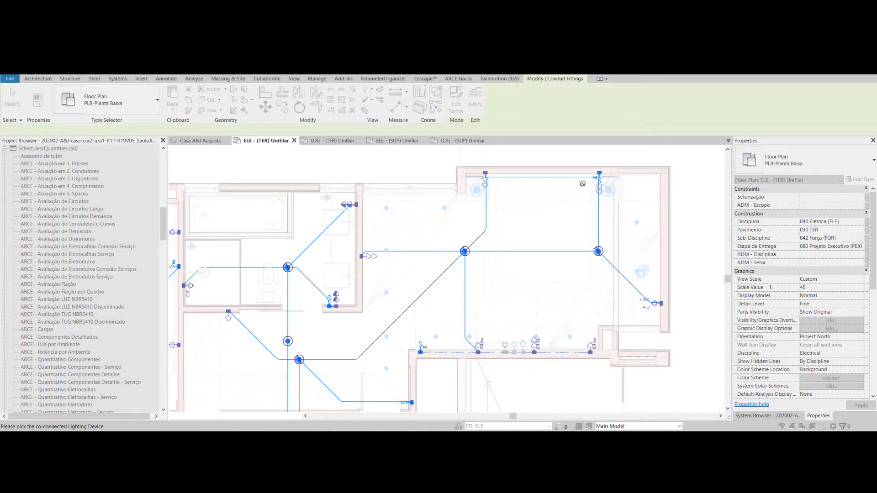
click(594, 178)
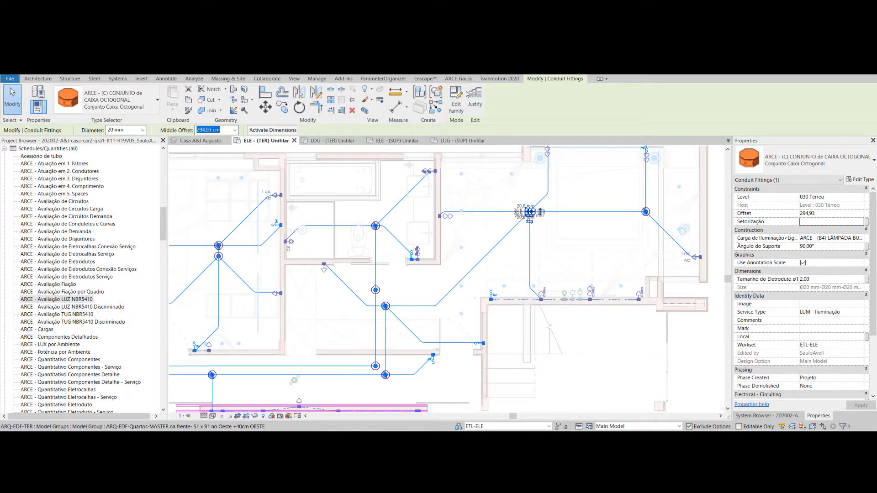
Edit the switch system of the light in the master bedroom's main octagonal box and add the room's second light to it
click(472, 82)
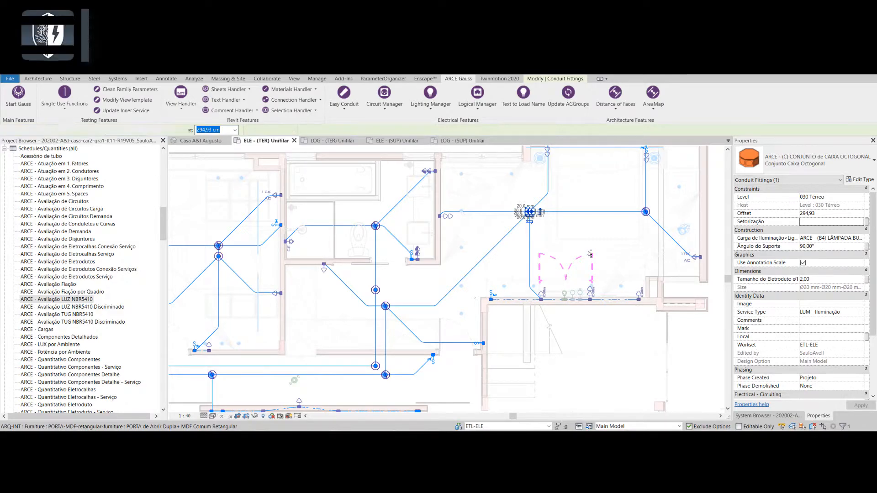
click(529, 211)
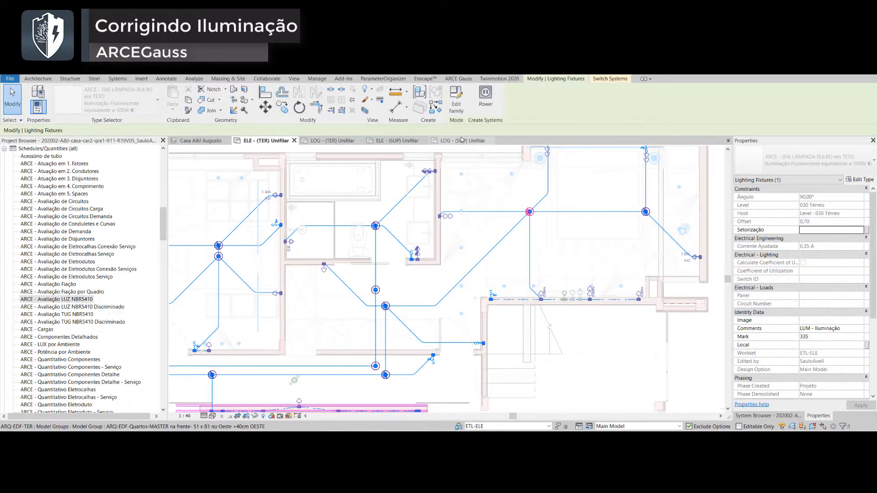
click(610, 79)
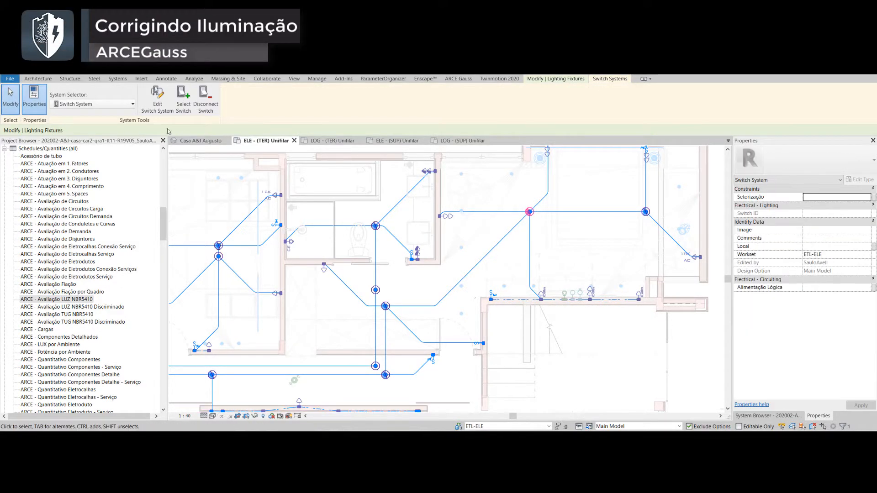
click(157, 98)
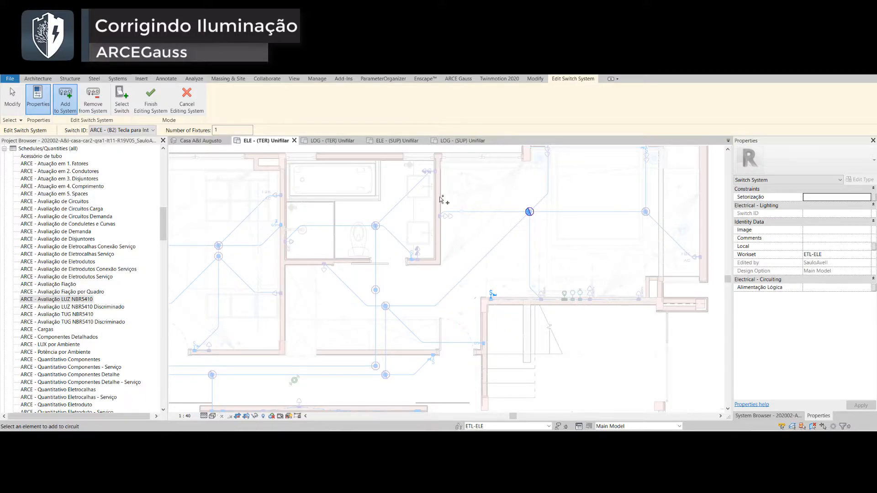
middle_drag(632, 215, 635, 249)
click(642, 251)
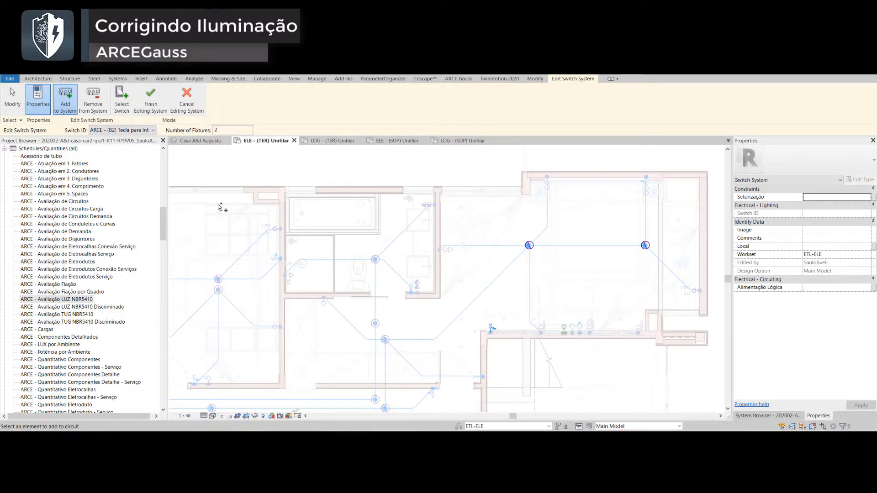
click(153, 107)
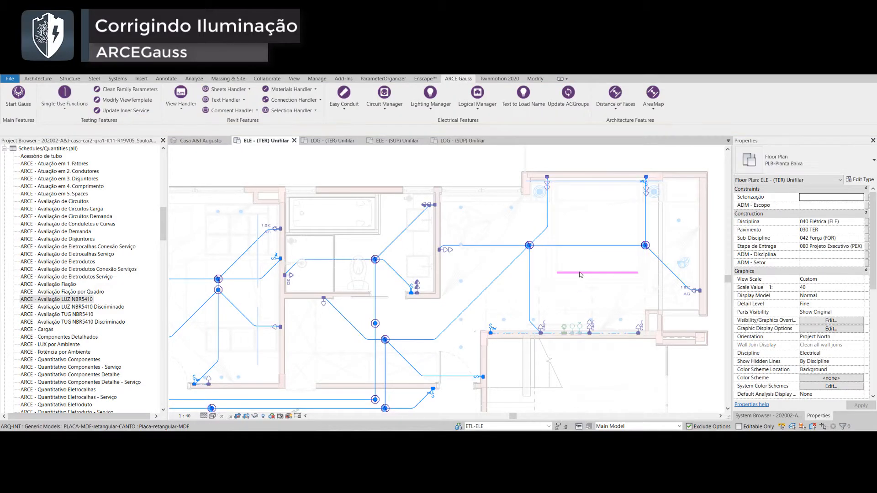
Select the octagonal boxes in the kitchen, the adjoining room, the toilet and the area outside the toilet
click(580, 275)
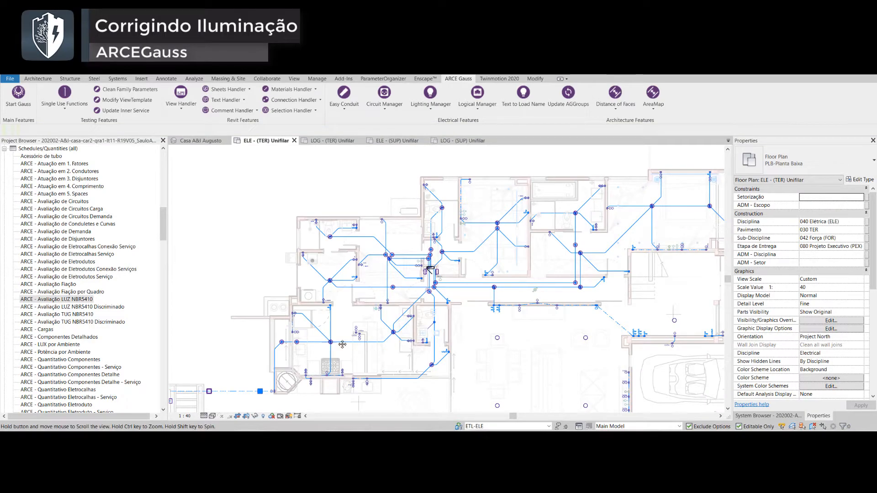
middle_drag(398, 355, 342, 345)
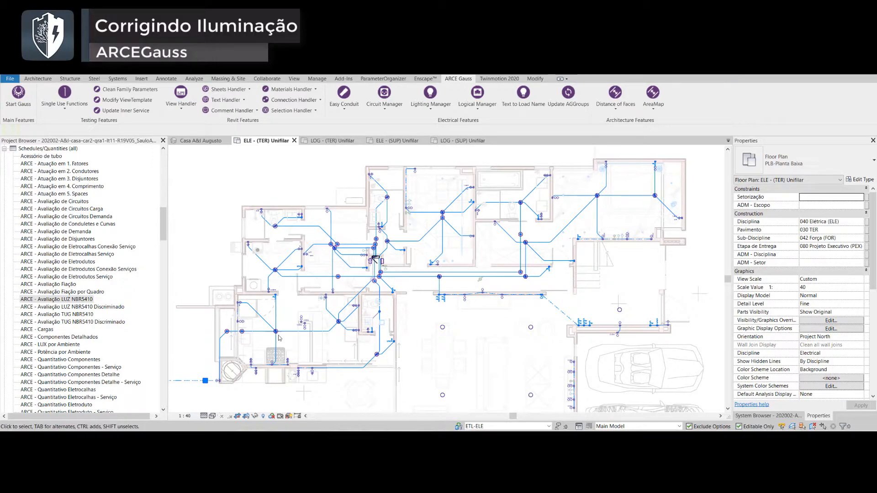
scroll(283, 350, up, 2)
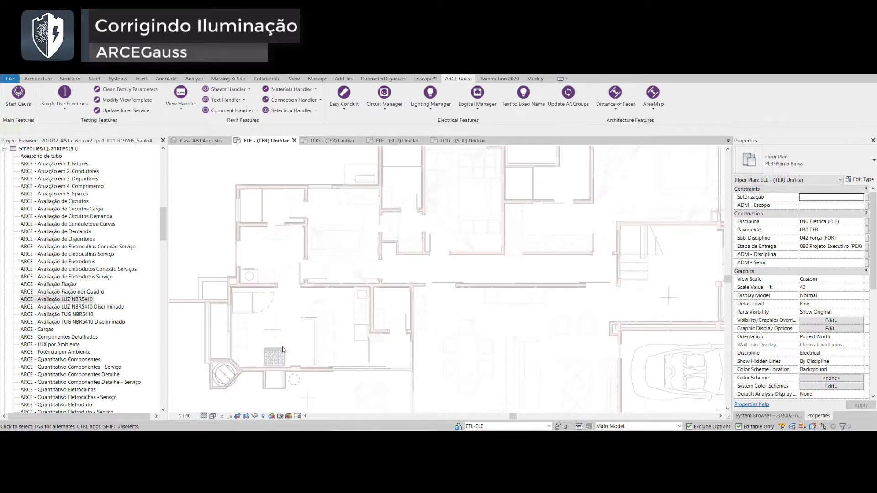
scroll(278, 339, up, 2)
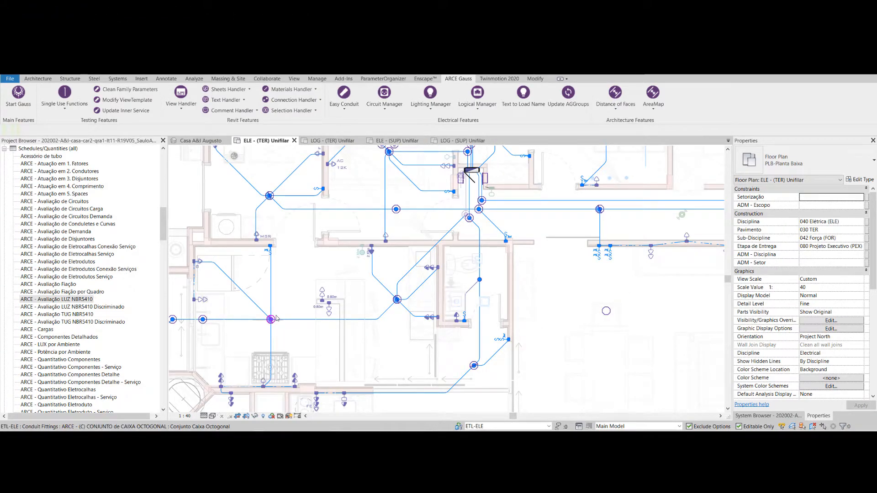
click(274, 318)
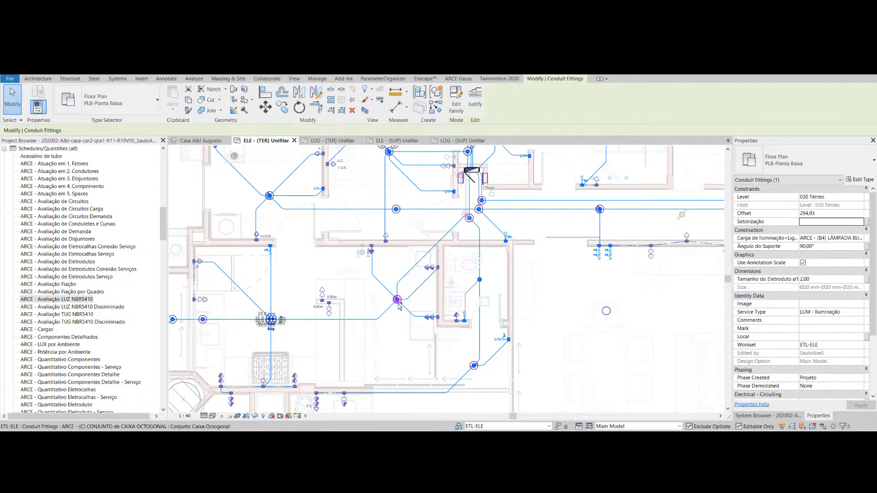
ctrl+click(398, 303)
ctrl+click(474, 366)
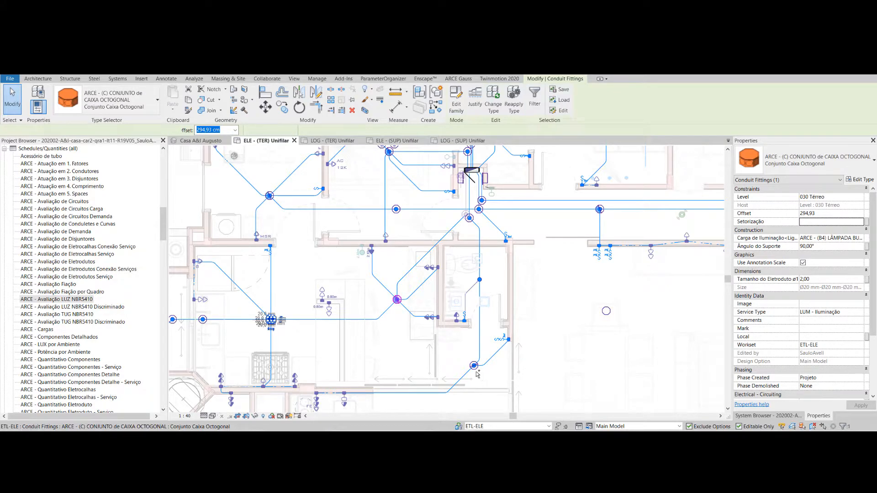
ctrl+click(479, 279)
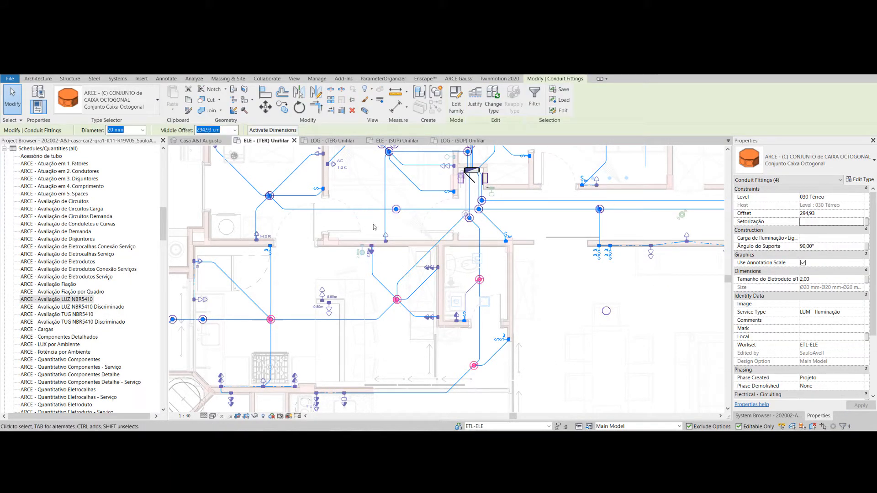
Add the octagonal boxes of the laundry room, the bathroom above it and the room between them and the panel to the selection
middle_drag(362, 223, 363, 286)
scroll(473, 298, down, 1)
middle_drag(314, 222, 311, 268)
ctrl+click(291, 292)
ctrl+click(291, 216)
ctrl+click(395, 254)
middle_drag(526, 329, 471, 319)
scroll(469, 342, down, 1)
middle_drag(592, 265, 502, 248)
scroll(502, 249, down, 1)
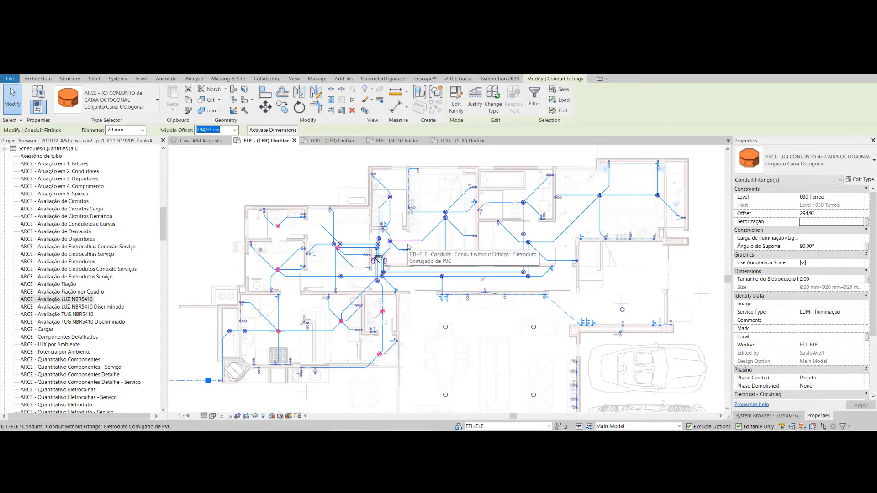
click(534, 100)
click(554, 104)
click(534, 144)
Select the octagonal boxes in the central bedroom, the bathroom beside it, the closet and the master bedroom, and end the selection
scroll(445, 212, up, 4)
click(445, 213)
ctrl+click(627, 186)
ctrl+click(636, 283)
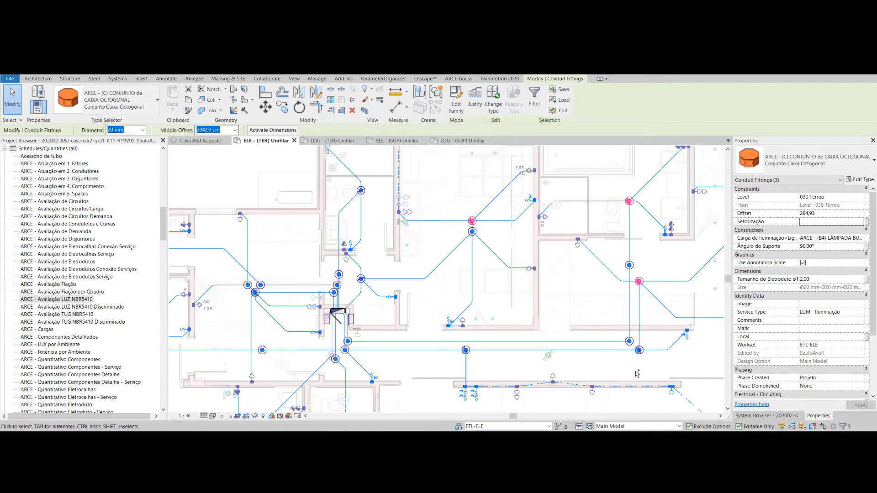
middle_drag(698, 261, 546, 294)
scroll(546, 293, down, 1)
ctrl+click(616, 227)
key(Escape)
click(66, 70)
click(82, 90)
scroll(498, 239, down, 5)
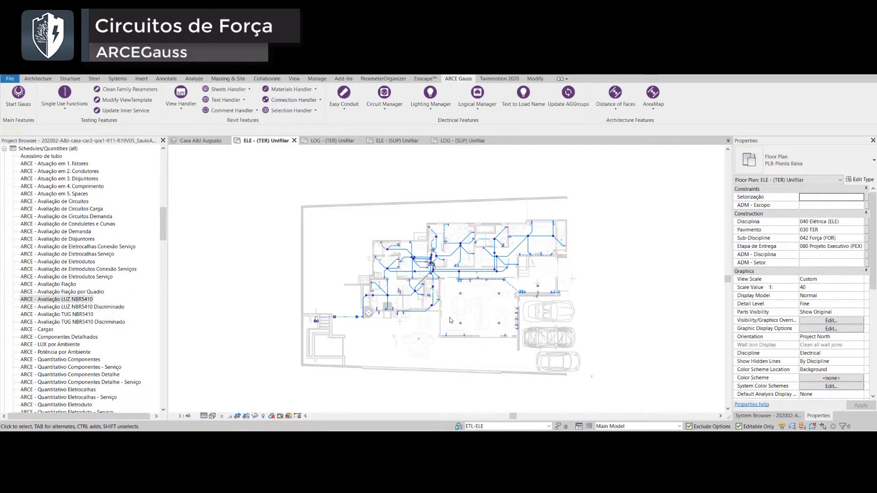
Select the octagonal boxes and switches of the kitchen, the adjoining room, the toilet and the area outside it for a power circuit
scroll(365, 302, up, 4)
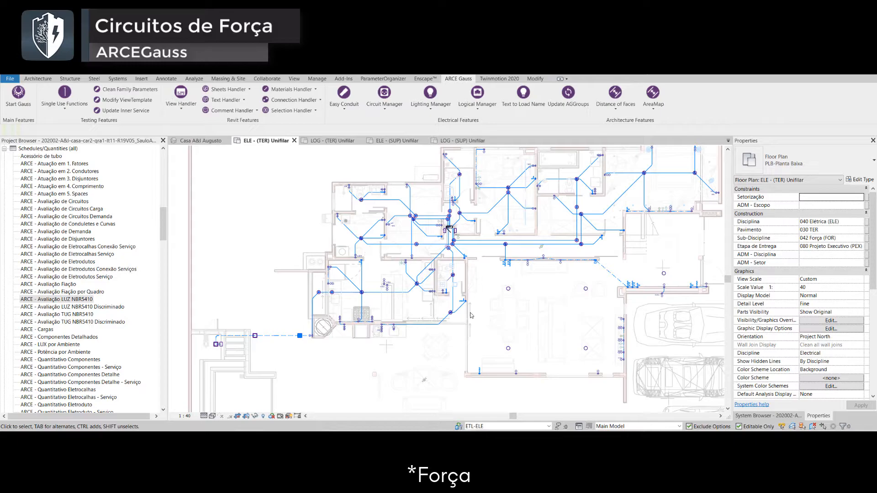
scroll(392, 300, up, 3)
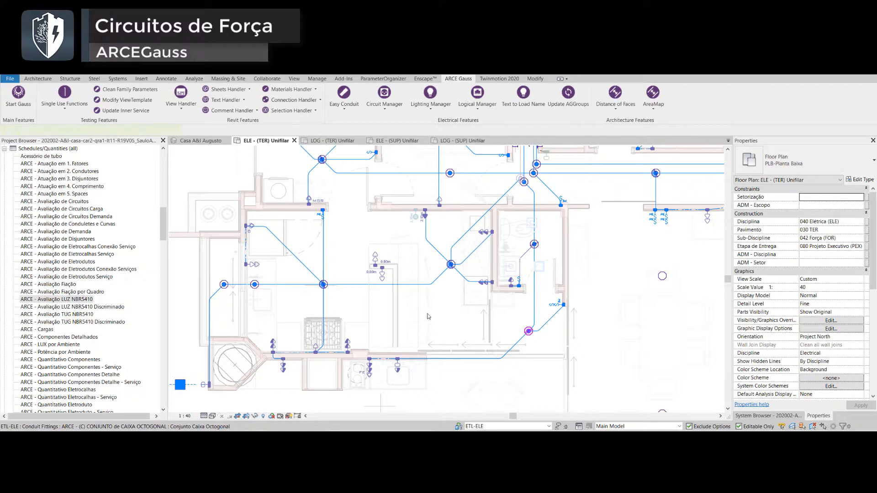
click(528, 330)
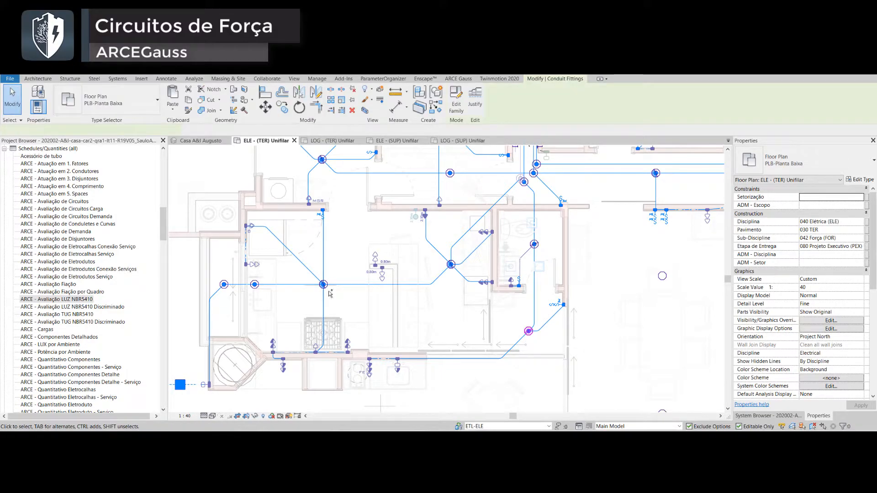
ctrl+click(451, 271)
ctrl+click(319, 216)
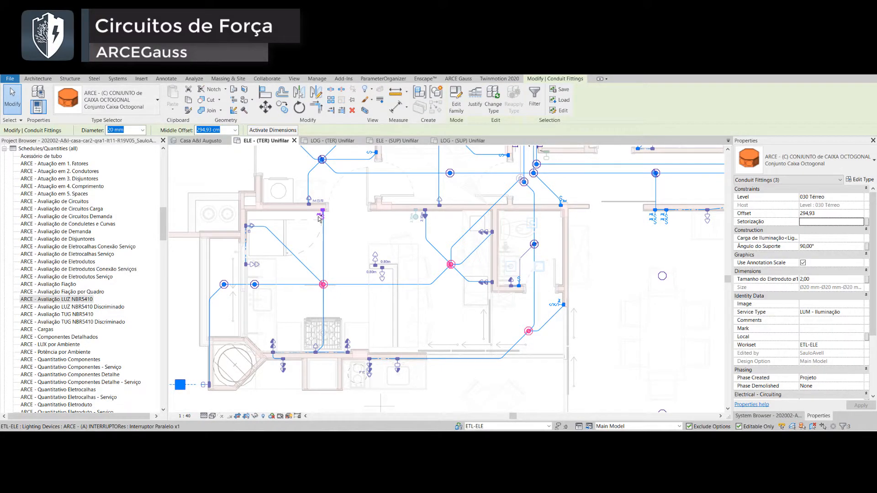
ctrl+click(559, 303)
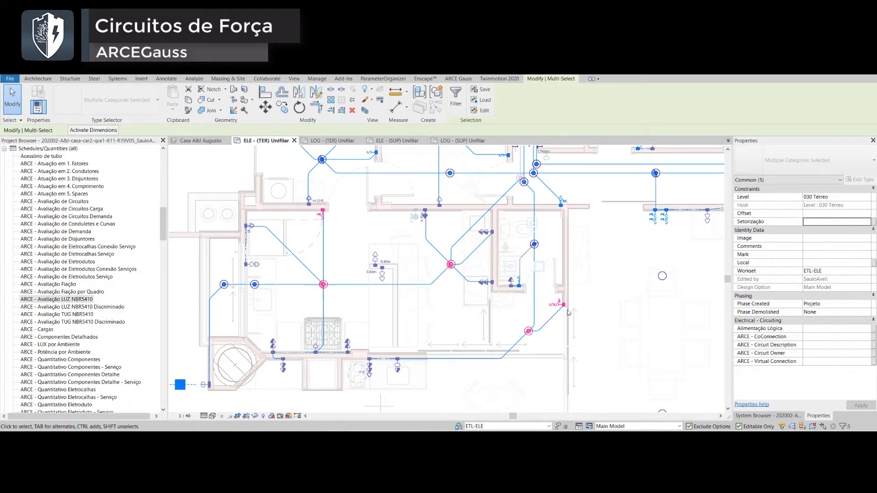
ctrl+click(534, 245)
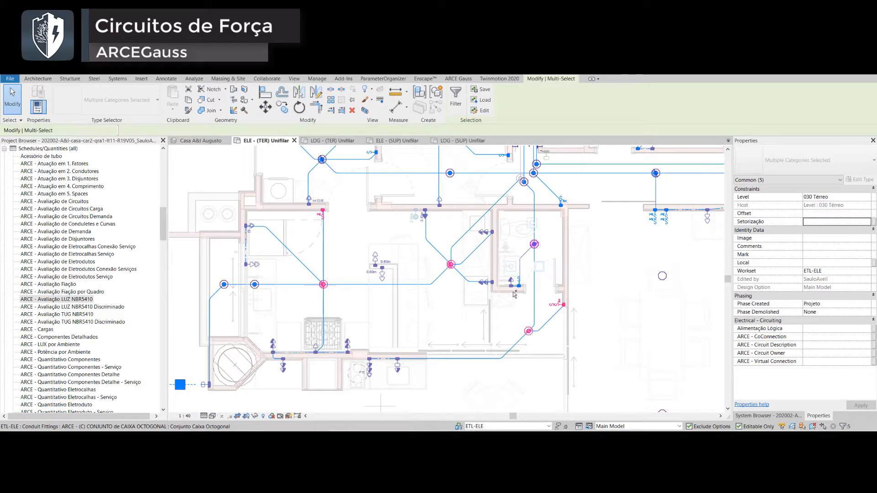
ctrl+click(517, 278)
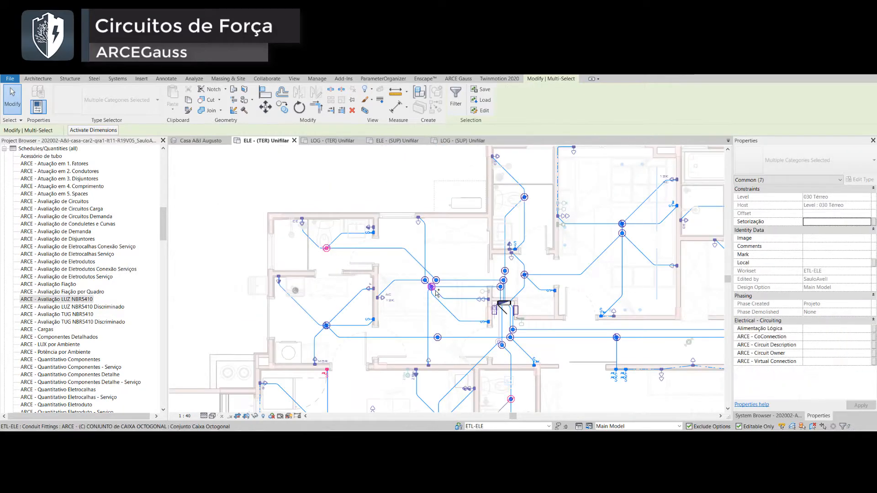
Select the lights nested in the service-side octagonal boxes together with the bathroom, laundry, kitchen, toilet and adjacent room switches
middle_drag(435, 294, 434, 257)
click(430, 251)
scroll(366, 187, up, 3)
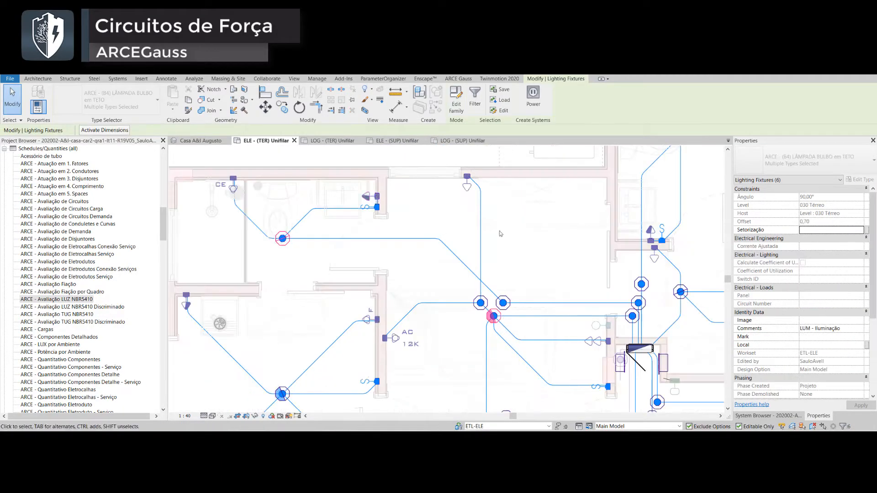
ctrl+click(377, 207)
ctrl+click(608, 387)
ctrl+click(376, 381)
middle_drag(429, 402, 434, 191)
scroll(433, 192, down, 1)
ctrl+click(331, 182)
ctrl+click(588, 282)
ctrl+click(647, 306)
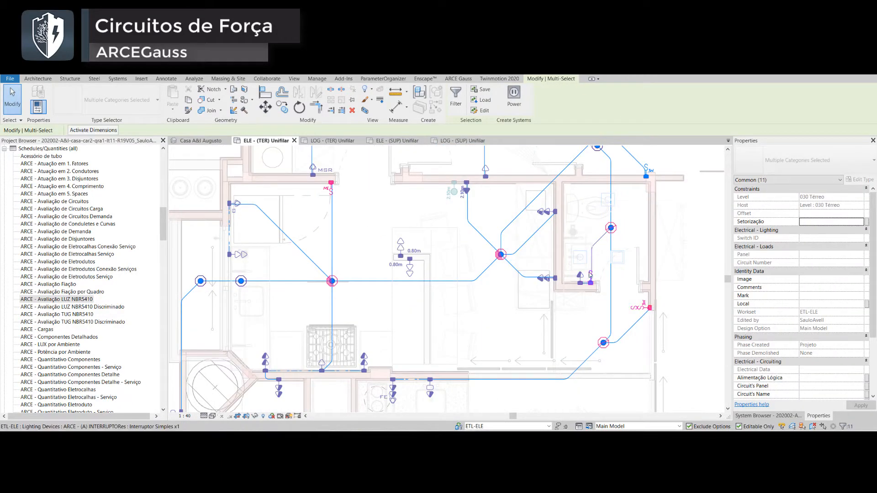
Extend the selection with the octagonal boxes and switches of the central bedroom, the small bathroom beside it and the hall
scroll(498, 274, down, 3)
scroll(498, 234, up, 1)
middle_drag(499, 233, 526, 292)
middle_drag(614, 319, 589, 327)
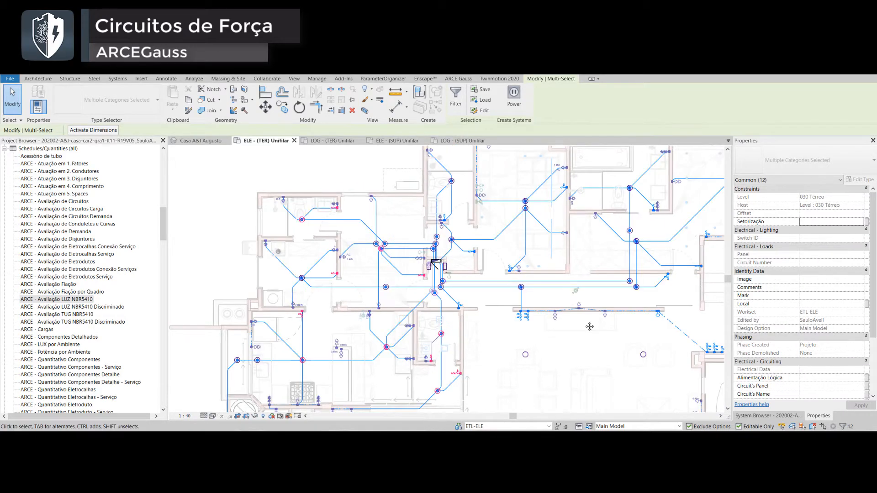
ctrl+click(525, 262)
scroll(332, 206, up, 3)
ctrl+click(337, 200)
ctrl+click(535, 365)
scroll(535, 329, down, 3)
scroll(497, 292, up, 3)
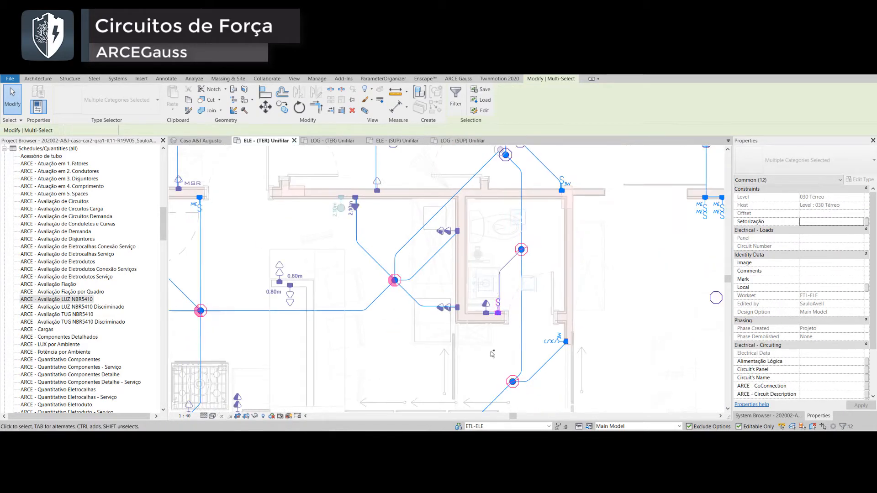
middle_drag(493, 315, 601, 296)
ctrl+click(605, 294)
scroll(439, 276, down, 3)
scroll(438, 276, up, 3)
ctrl+click(416, 272)
ctrl+click(502, 309)
scroll(502, 308, down, 3)
ctrl+click(529, 241)
ctrl+click(373, 279)
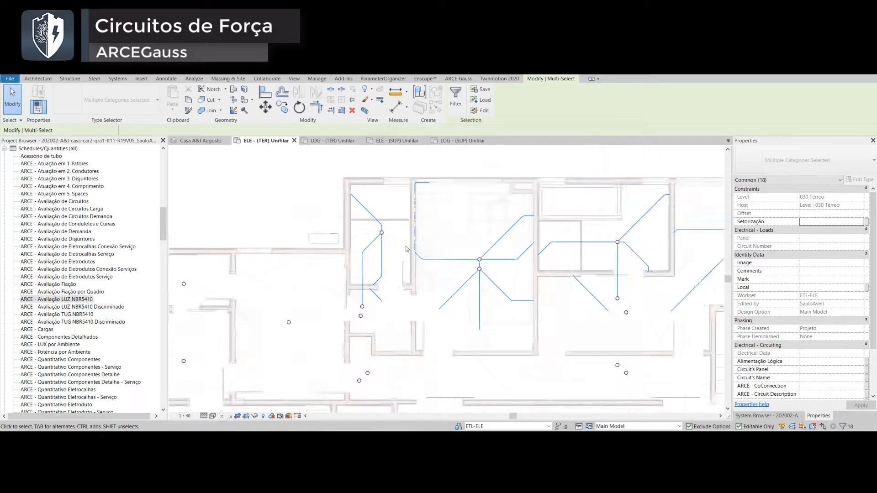
Create a power circuit on panel QDG from the selected lights and switches
scroll(408, 248, down, 2)
click(456, 97)
click(444, 240)
click(492, 358)
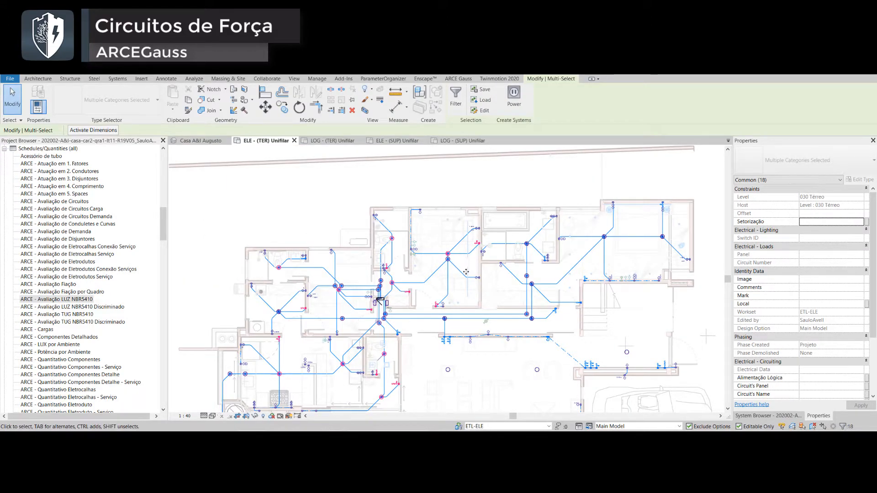
click(514, 95)
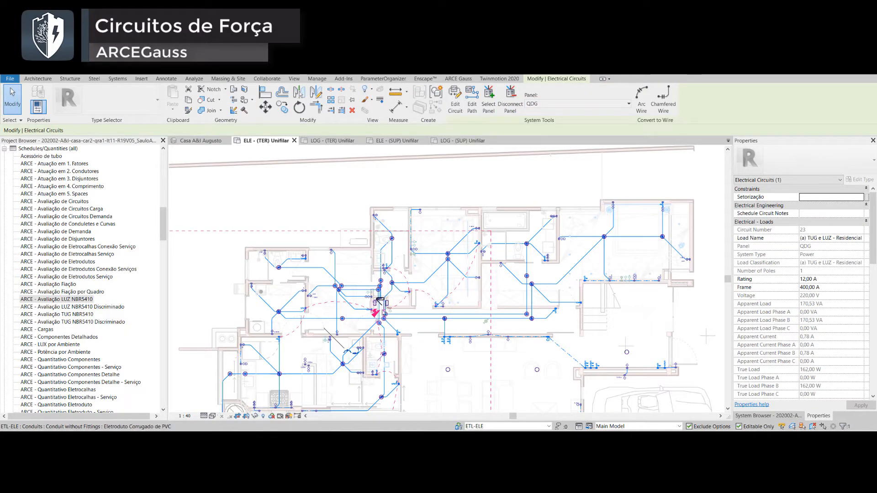
key(Escape)
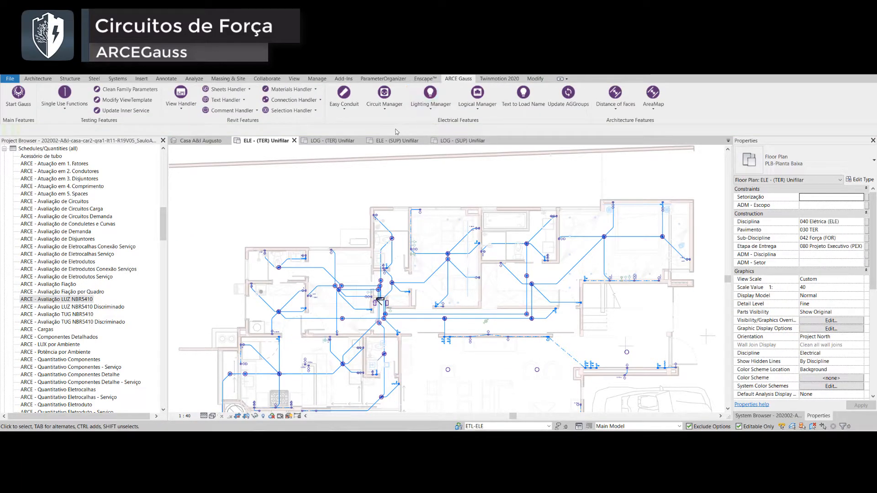
Open the panel data viewer for panel QDG, looking over the circuits under QDC - Superior and QDG, and list the circuits of QDG
click(393, 101)
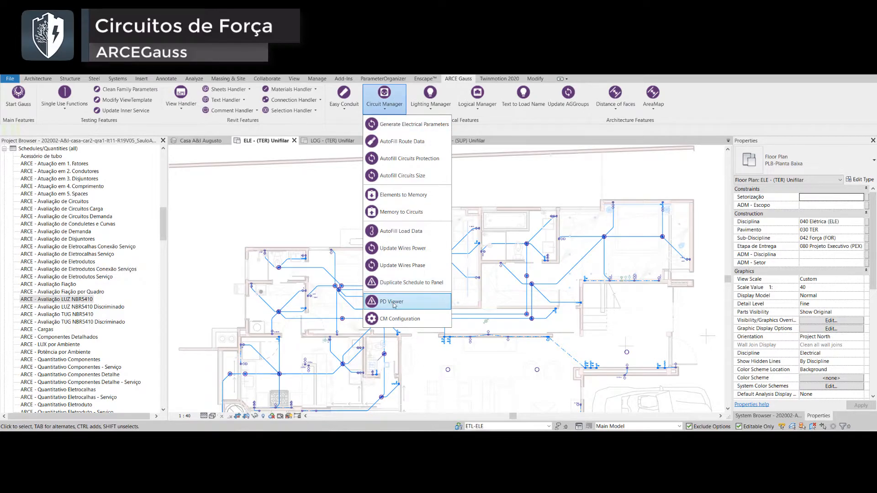
click(399, 320)
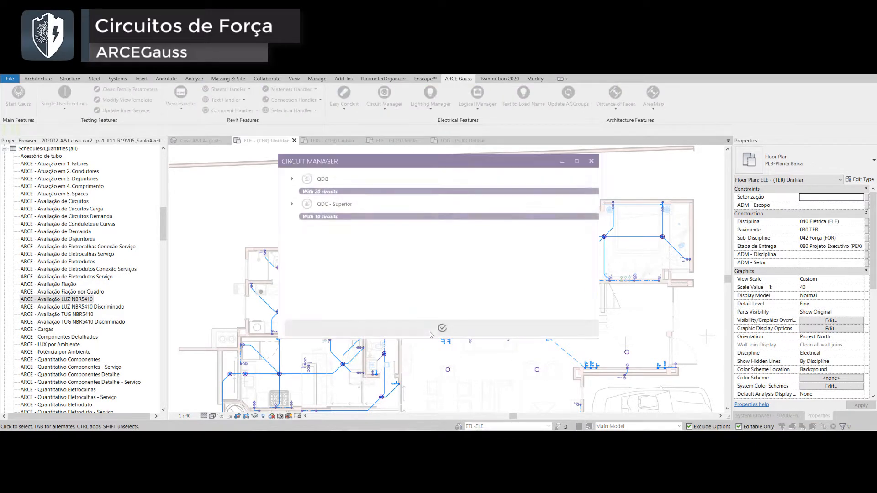
click(288, 203)
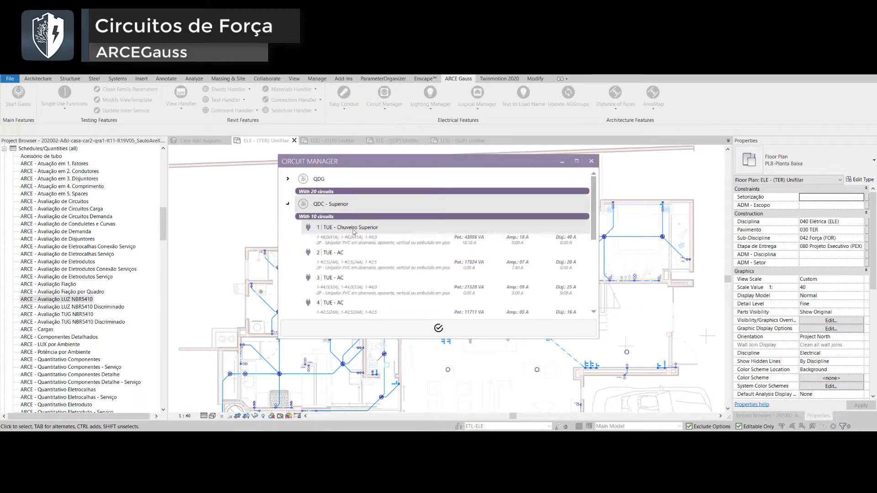
click(288, 178)
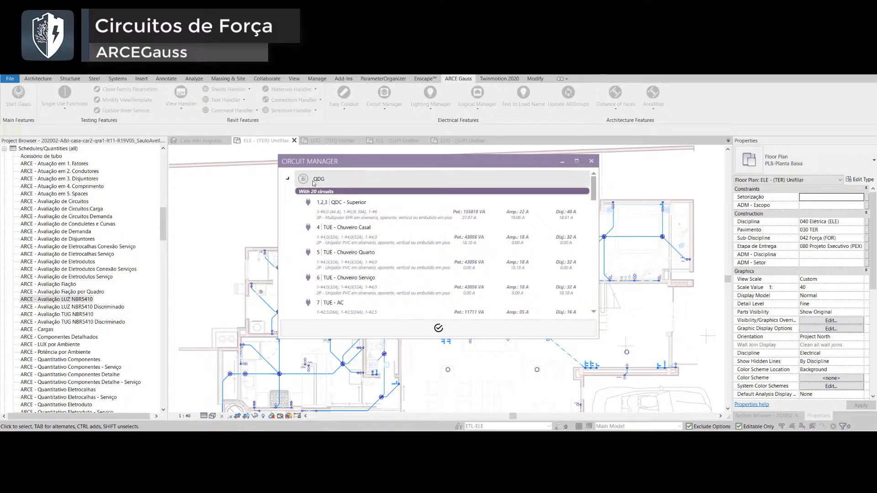
click(288, 179)
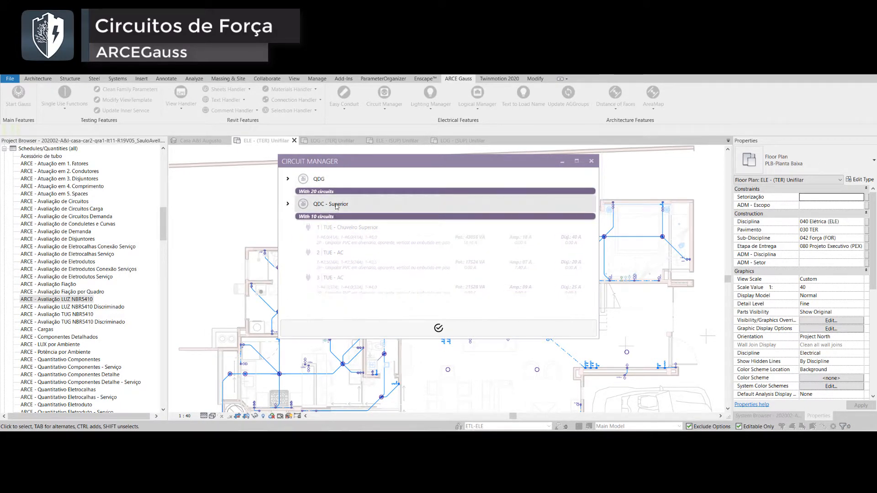
click(304, 180)
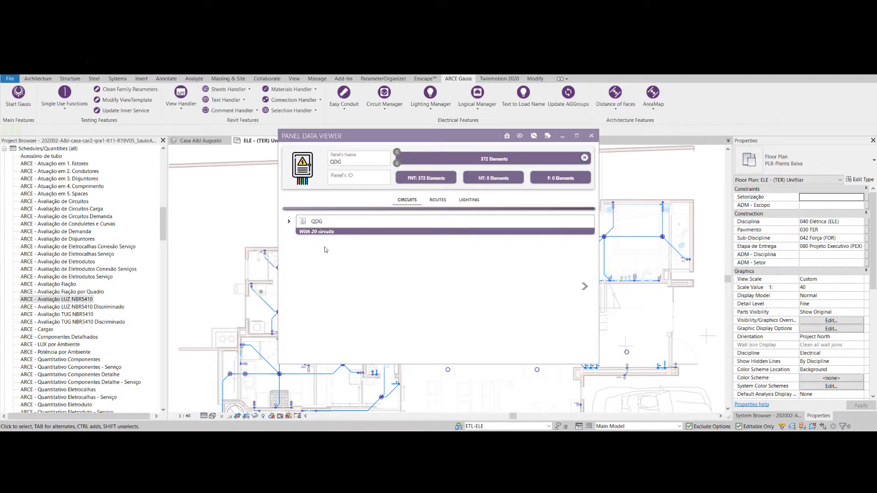
click(289, 222)
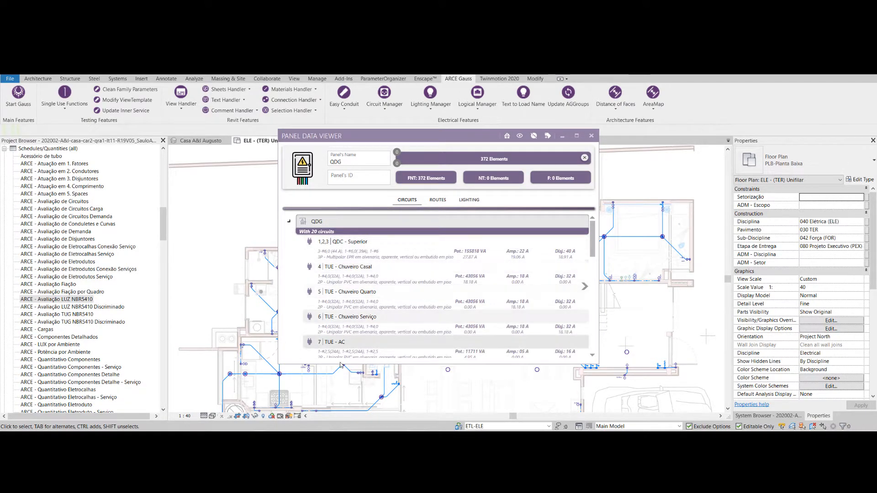
Review the circuit routes of panel QDG and list its lighting switch systems
click(438, 199)
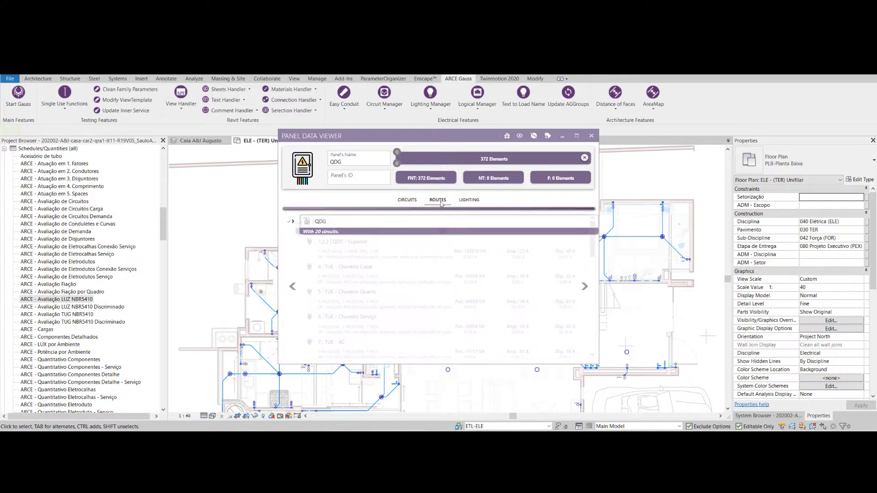
click(289, 221)
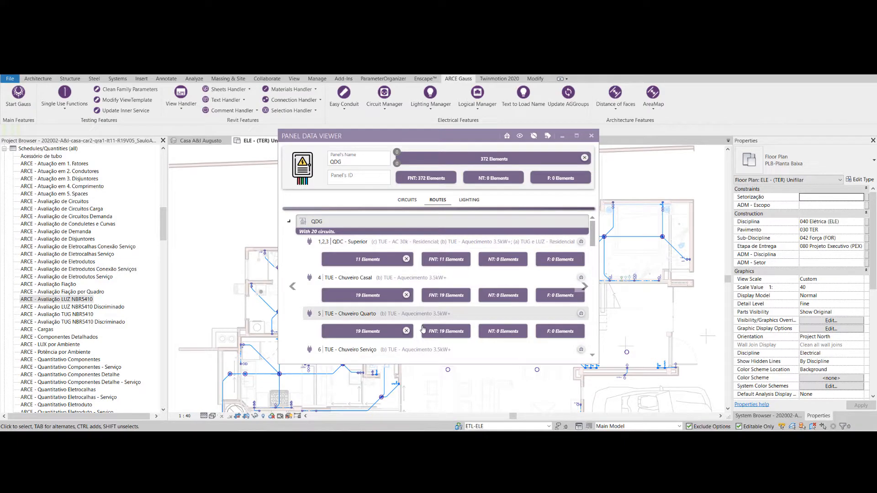
click(294, 221)
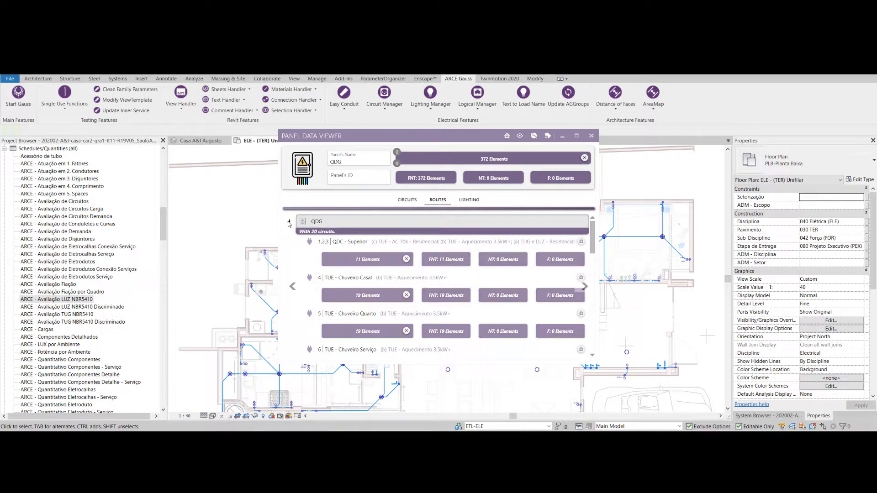
click(470, 201)
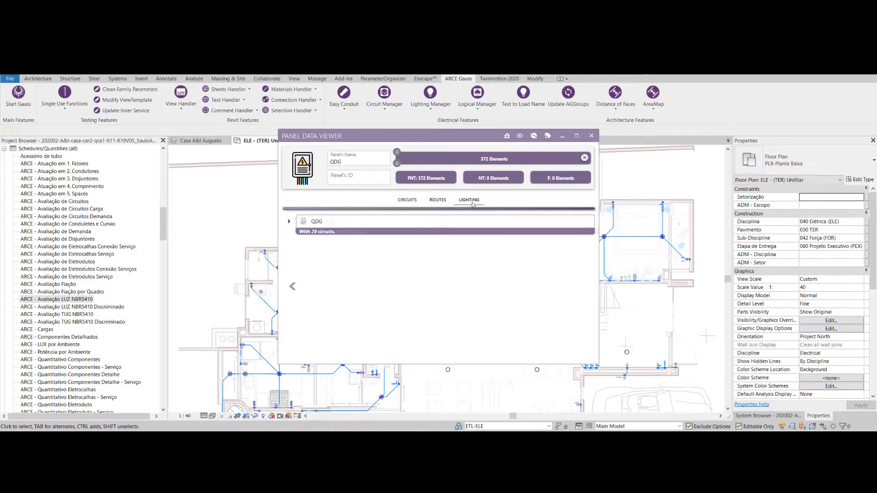
click(289, 223)
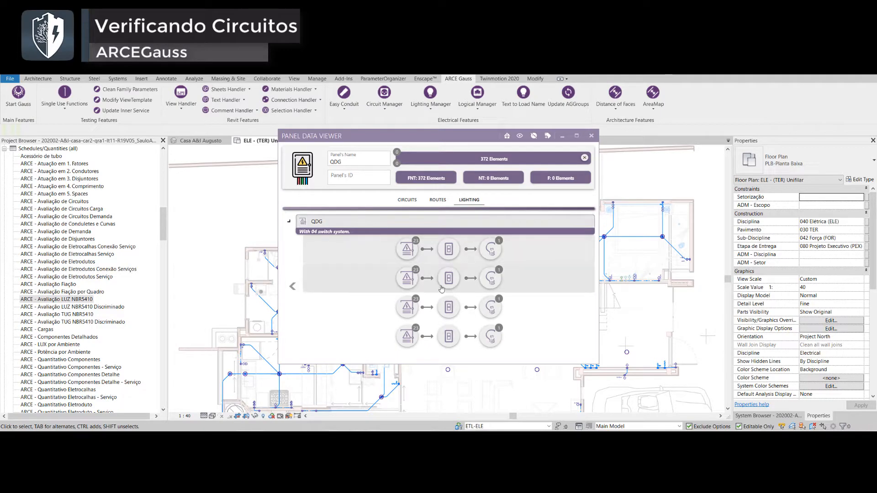
Locate the switches and lamps of the first two QDG switch systems on the ground-floor plan
drag(471, 136, 754, 121)
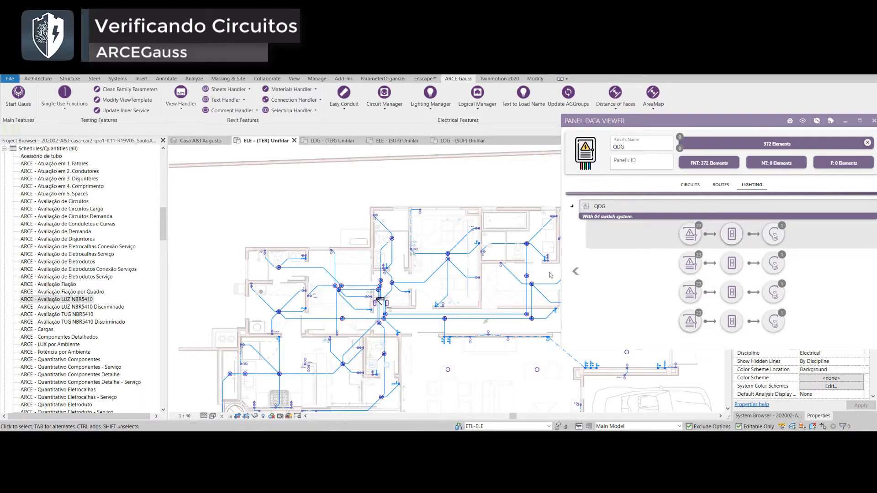
middle_drag(425, 319, 405, 292)
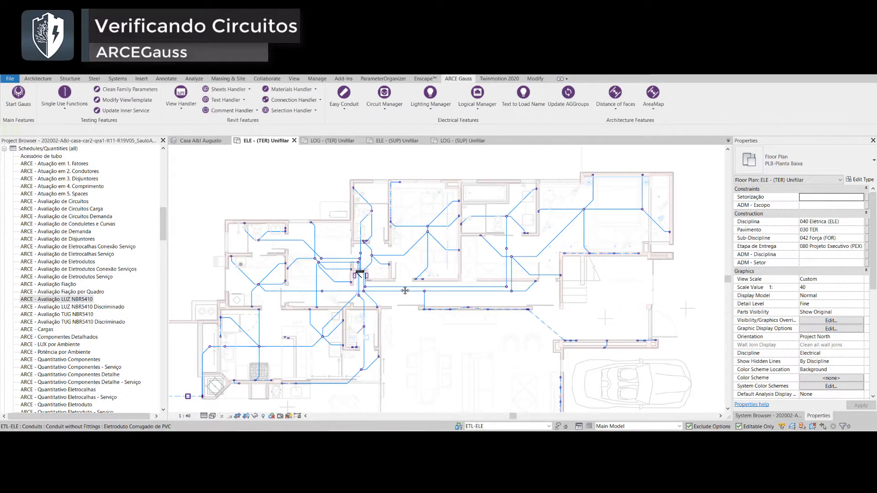
key(alt+Tab)
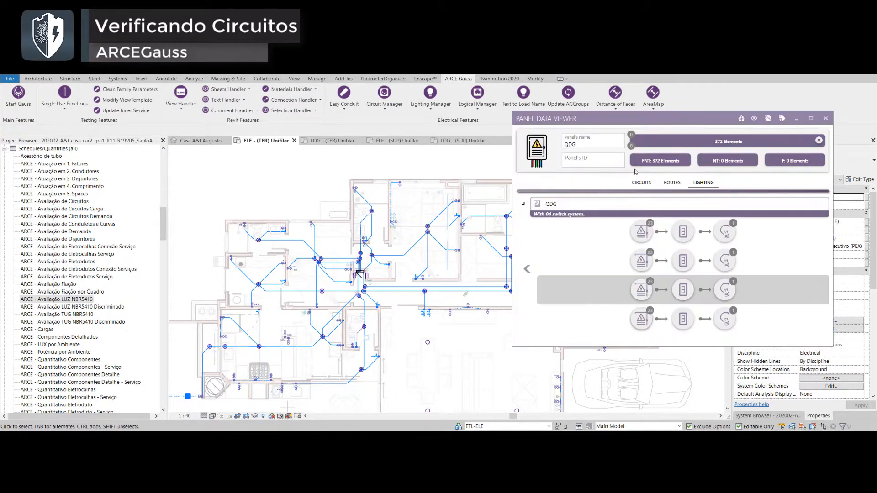
click(644, 234)
drag(652, 123, 552, 137)
click(584, 250)
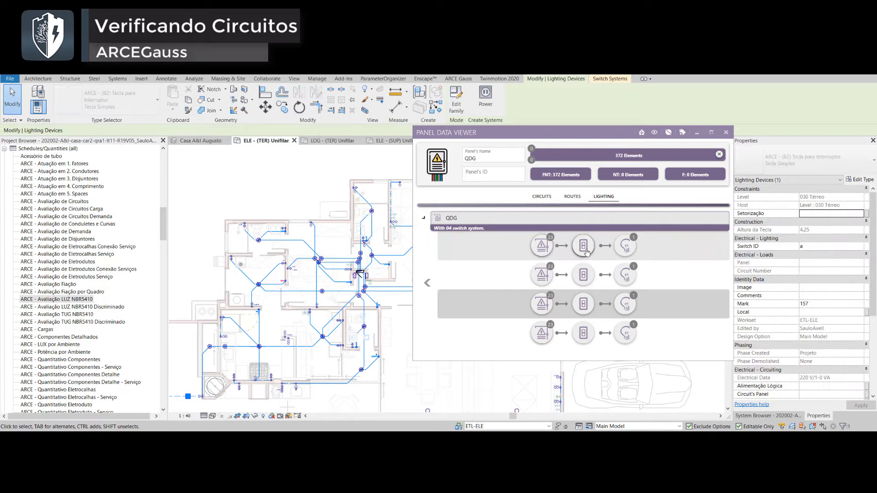
mouse_move(552, 128)
mouse_down()
mouse_move(539, 198)
mouse_move(608, 281)
mouse_move(720, 211)
mouse_move(713, 139)
mouse_move(566, 132)
mouse_up()
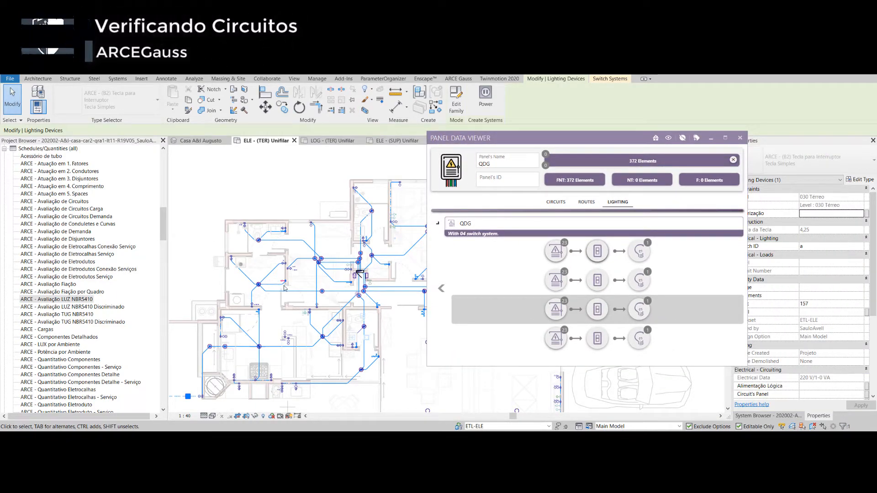
click(640, 254)
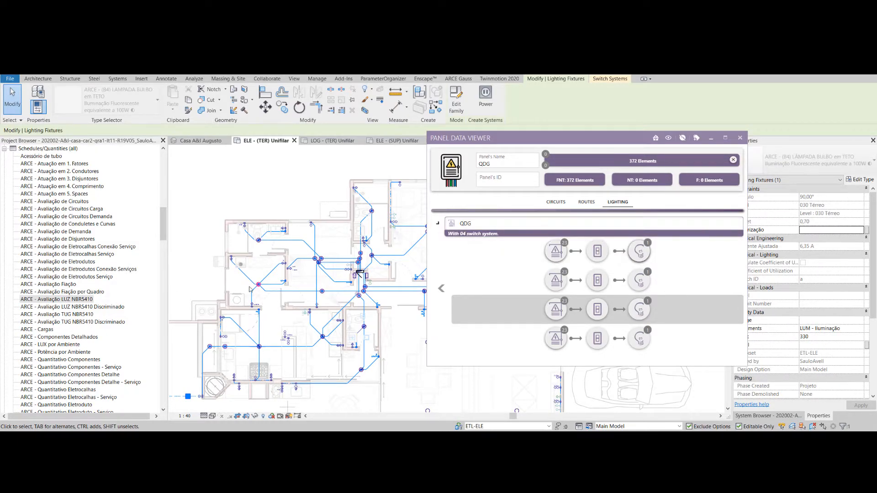
click(595, 280)
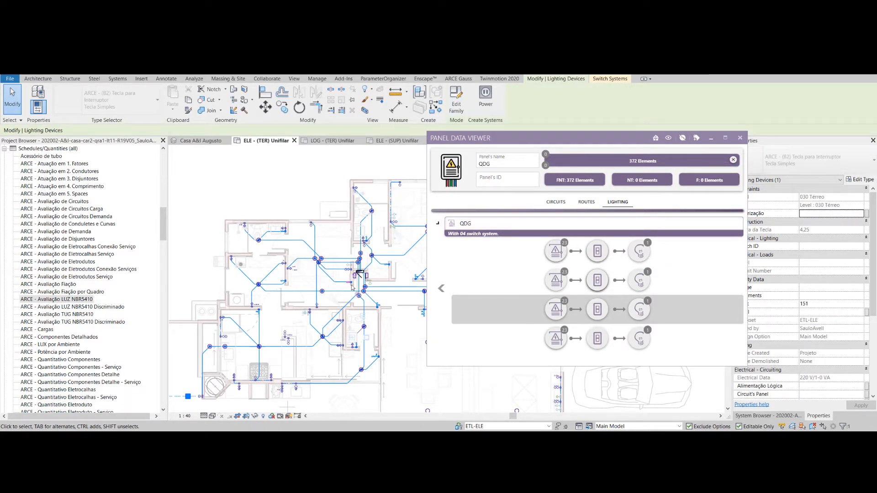
click(639, 280)
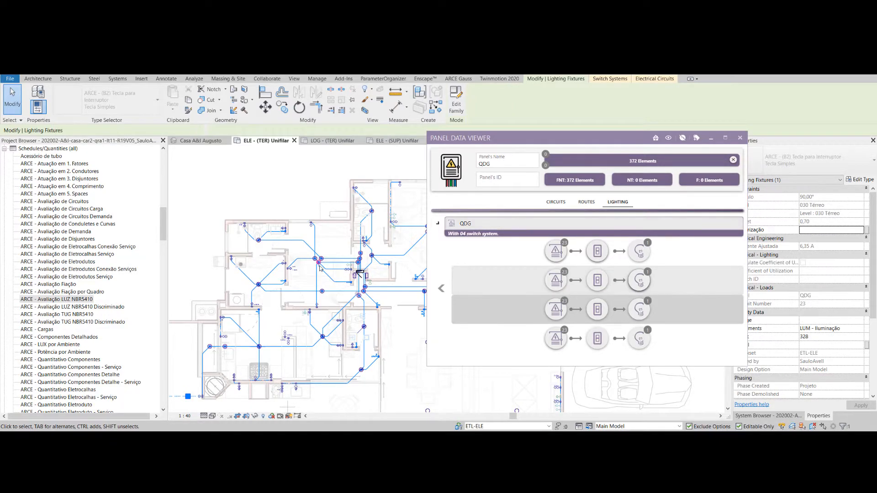
Locate the switch of the third QDG switch system beside the central bedroom door and inspect it up close in the plan
click(598, 311)
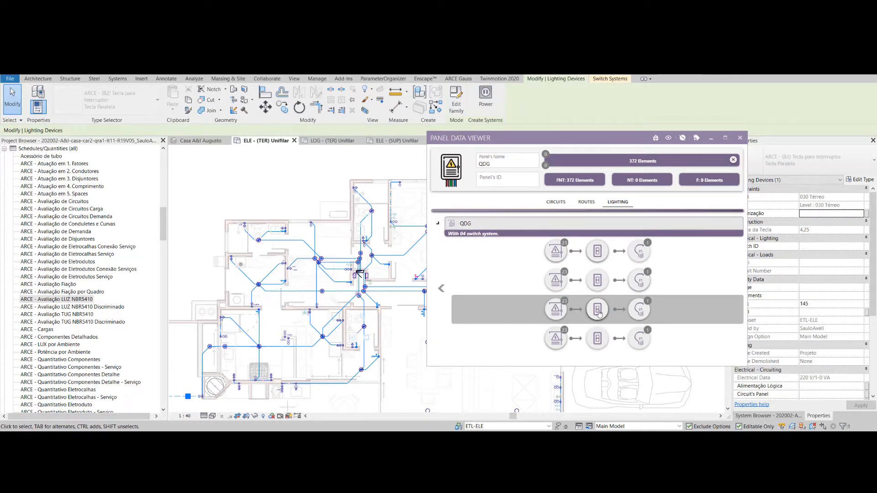
drag(568, 265, 658, 266)
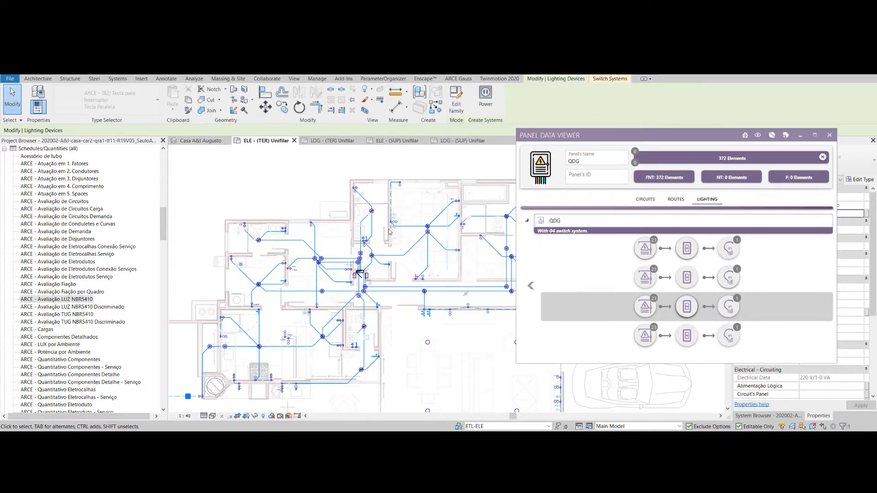
click(418, 270)
scroll(418, 270, up, 5)
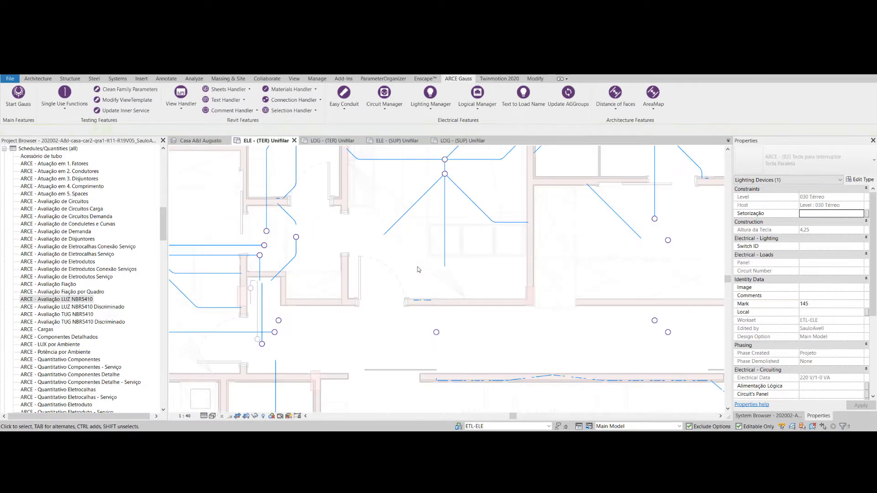
key(Escape)
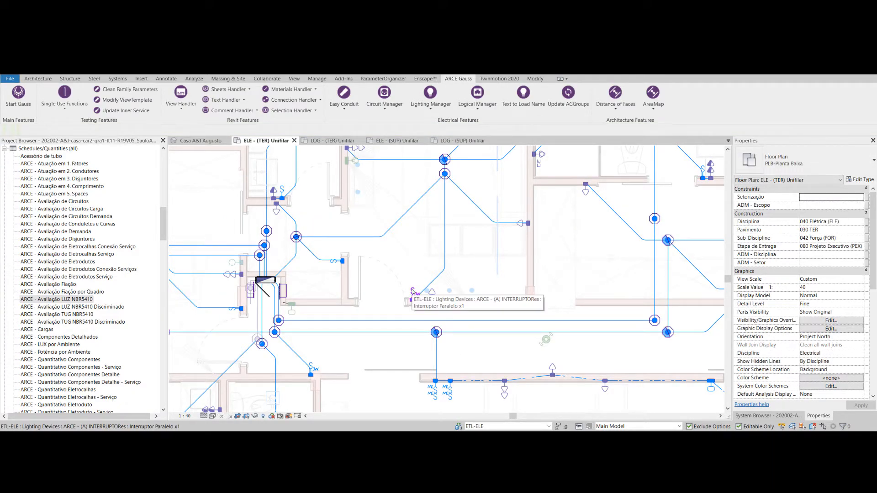
scroll(415, 269, down, 3)
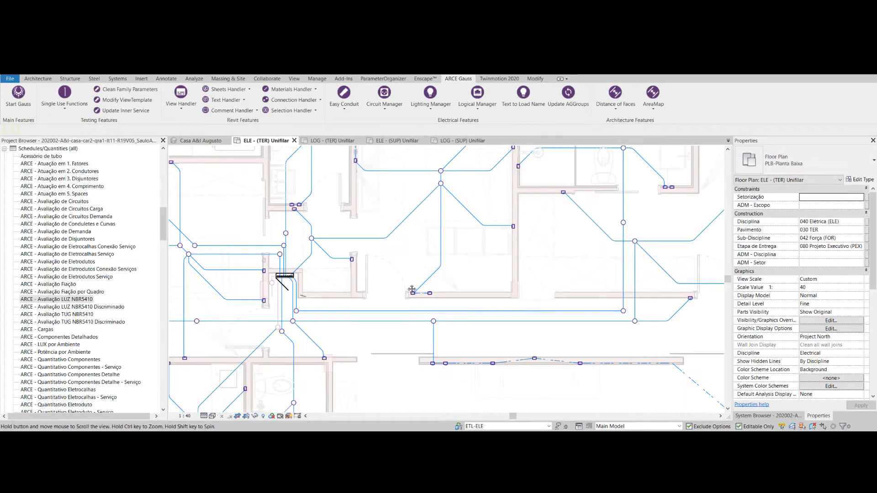
Connect the parallel switch beside the central bedroom door to the parallel switch on the wall shared with the bathroom
click(403, 337)
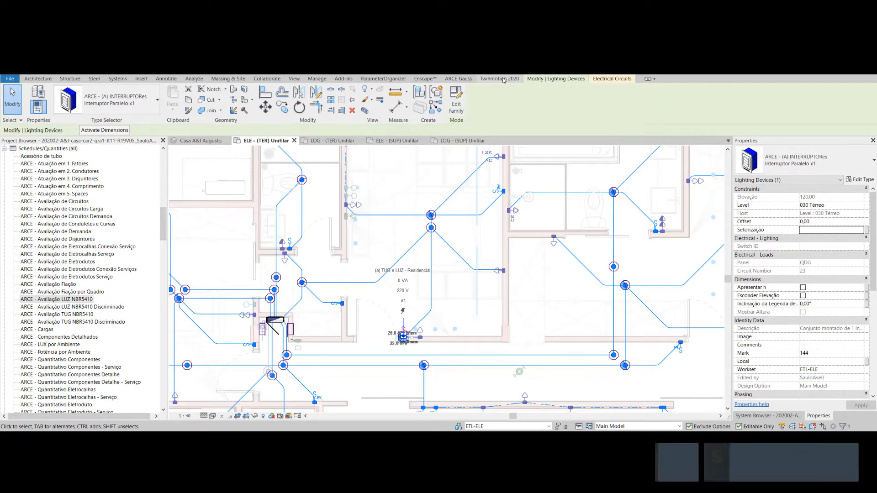
key(s)
key(c)
key(c)
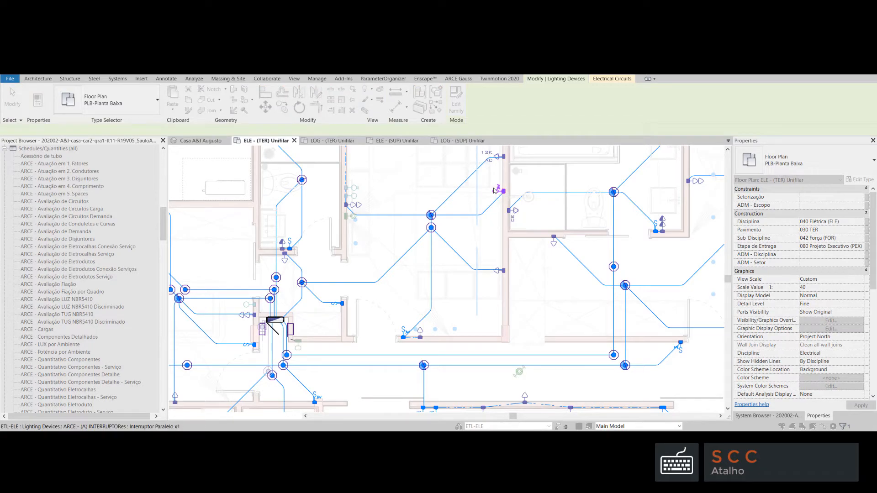
click(496, 191)
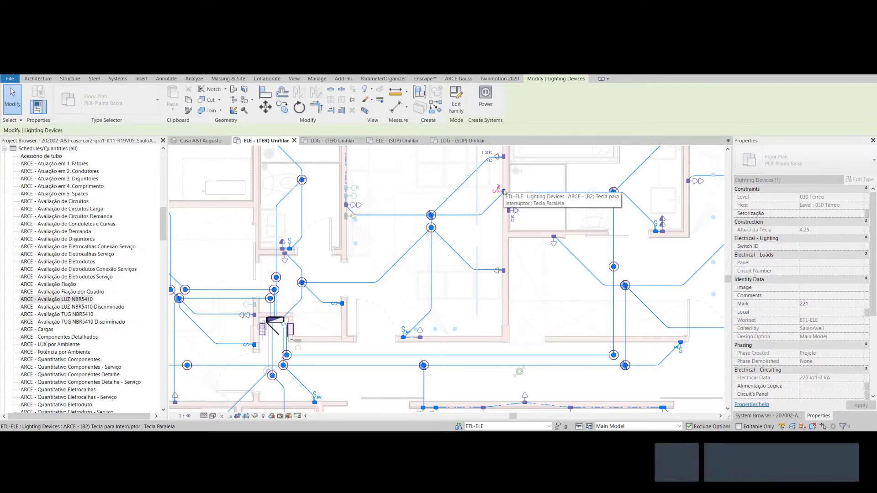
Locate both parallel switches, the panel and the lamp of the third QDG switch system on the ground-floor plan
click(723, 197)
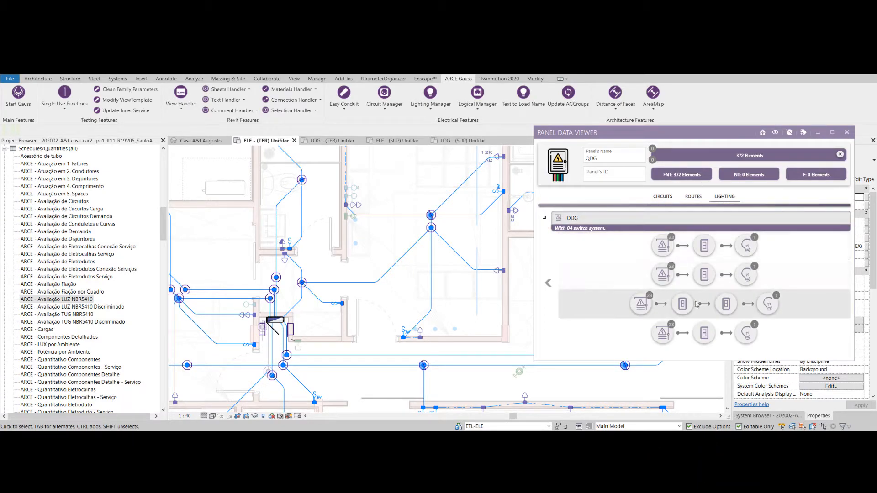
click(681, 304)
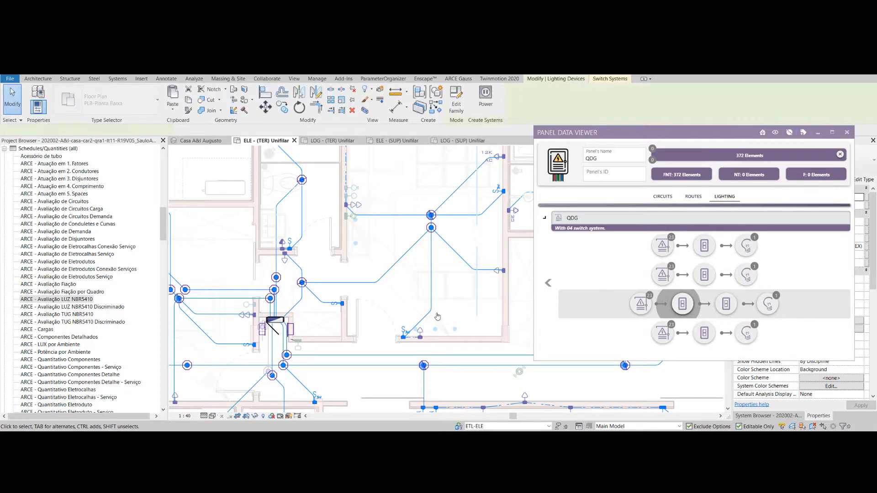
click(726, 304)
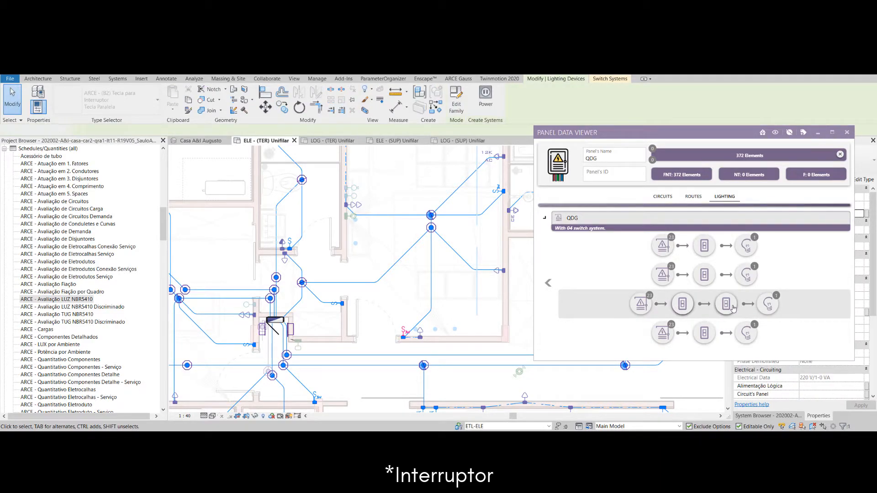
click(502, 191)
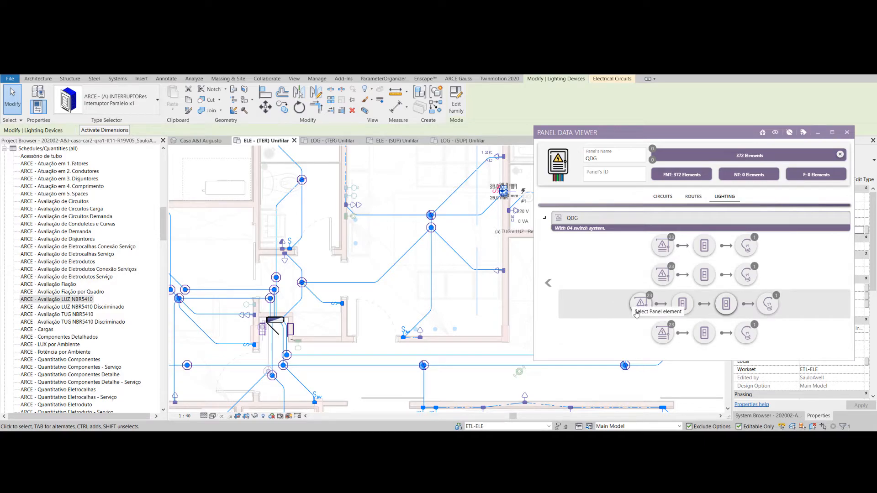
click(642, 305)
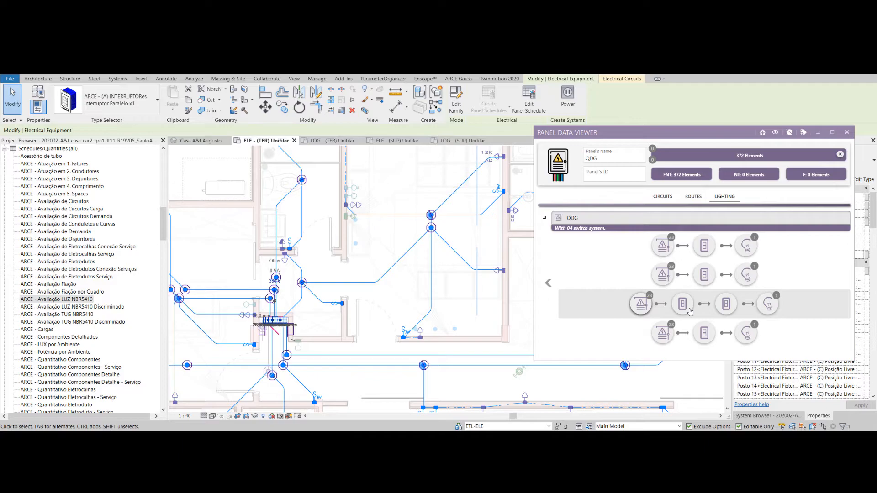
click(690, 311)
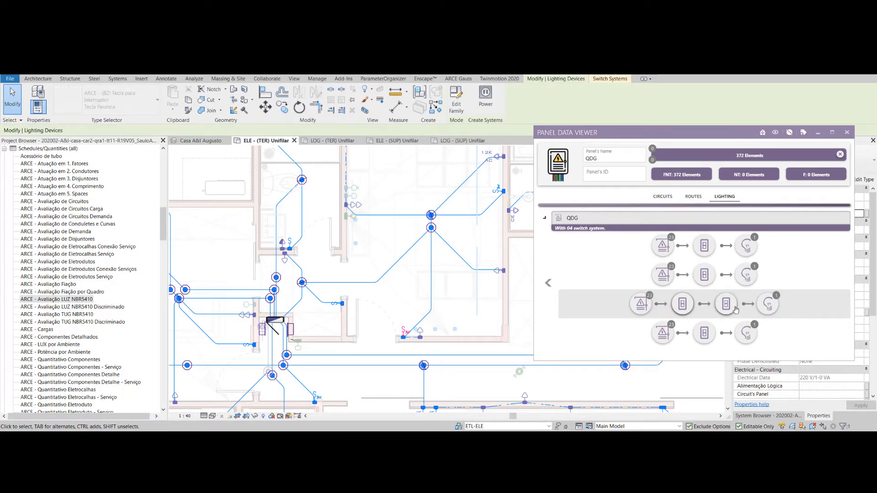
click(735, 310)
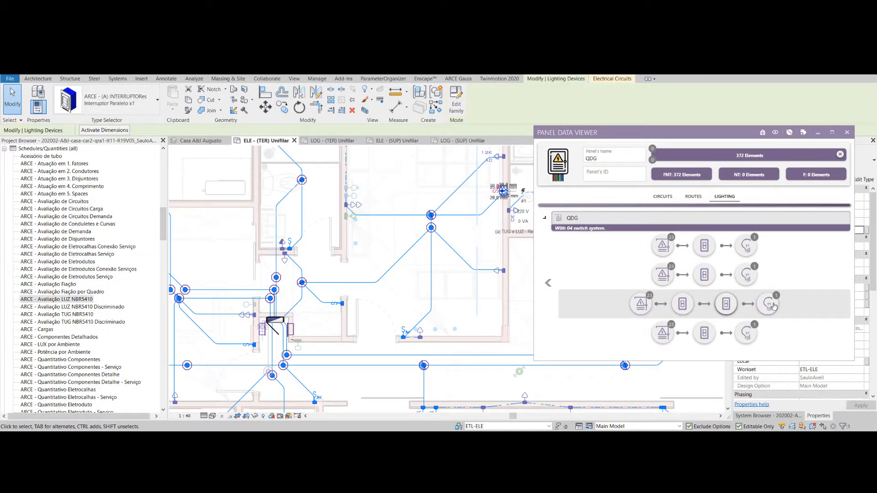
click(771, 305)
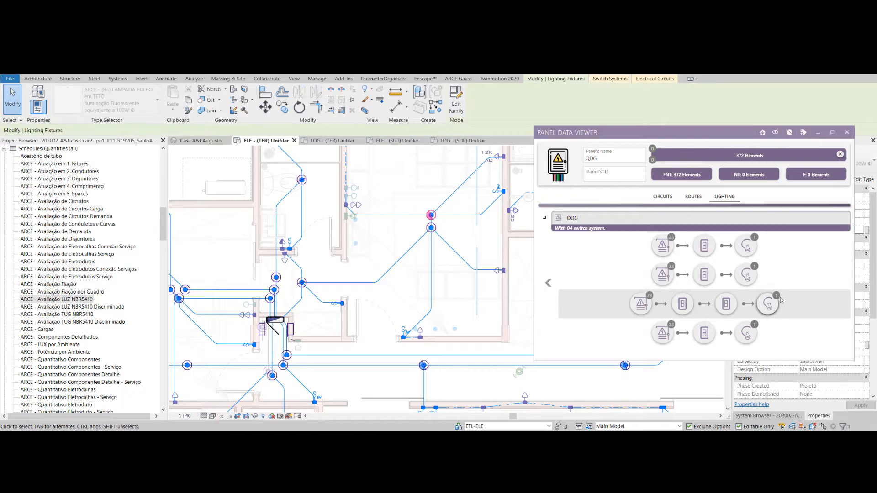
Review the updated list of QDG switch systems in the Panel Data Viewer and close it
scroll(650, 255, up, 1)
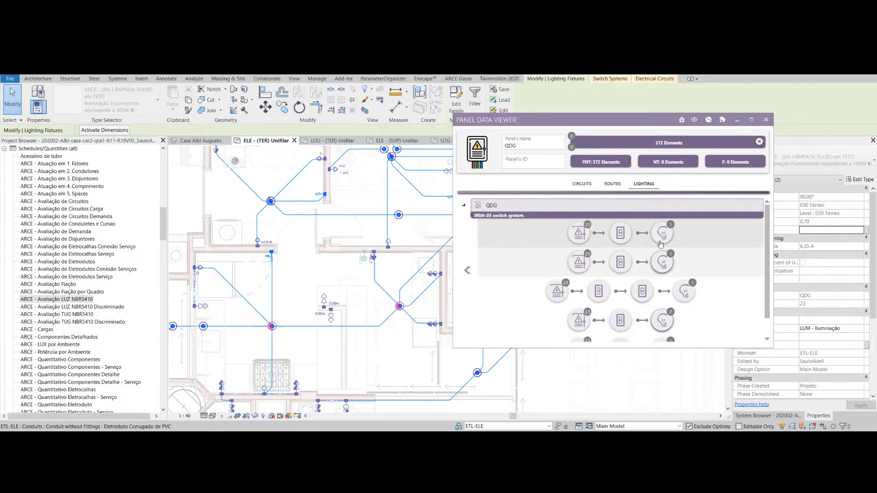
scroll(650, 251, down, 1)
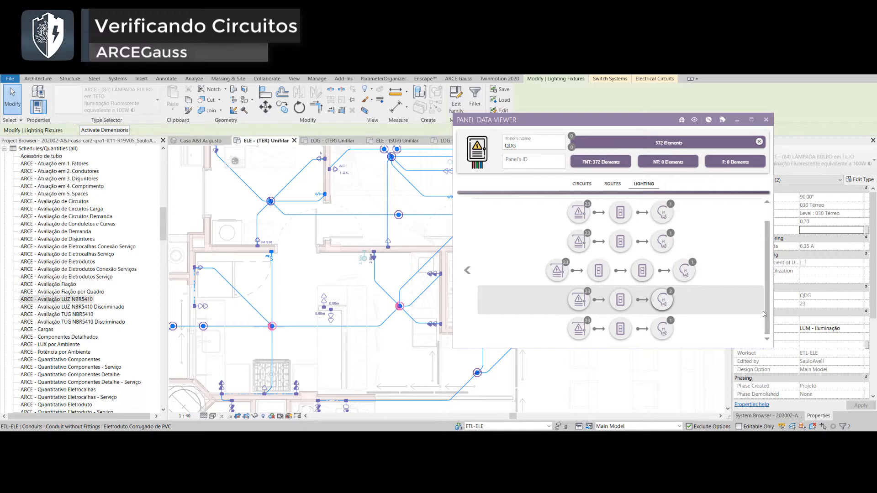
scroll(642, 299, up, 1)
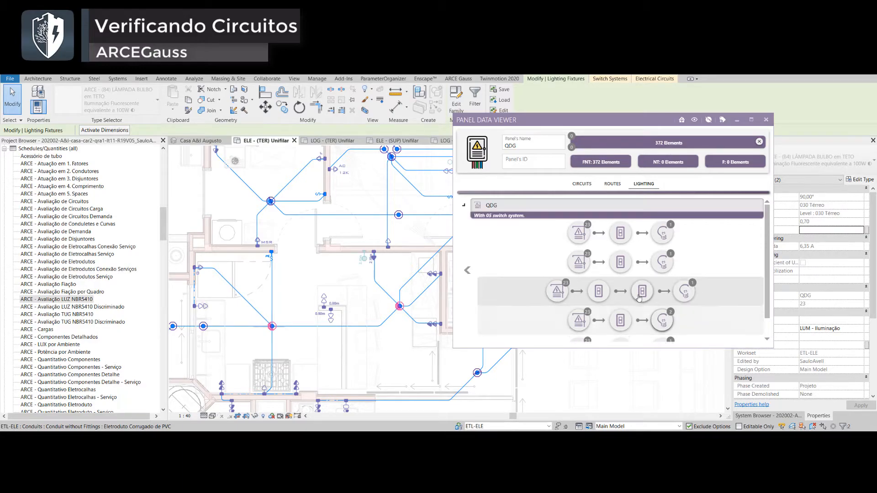
scroll(609, 284, down, 1)
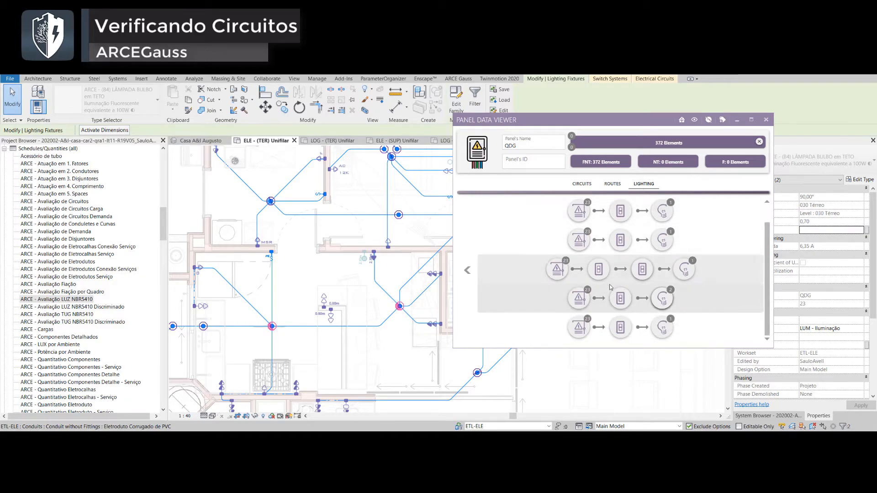
scroll(609, 276, up, 1)
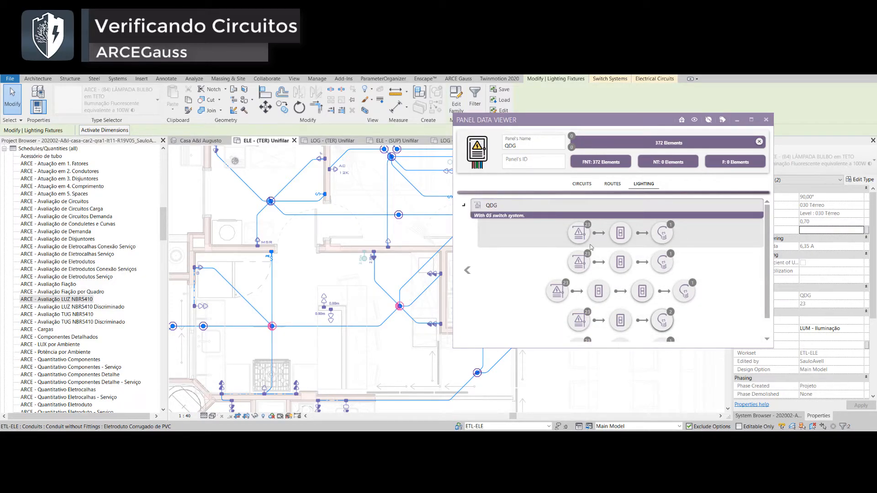
scroll(591, 247, down, 1)
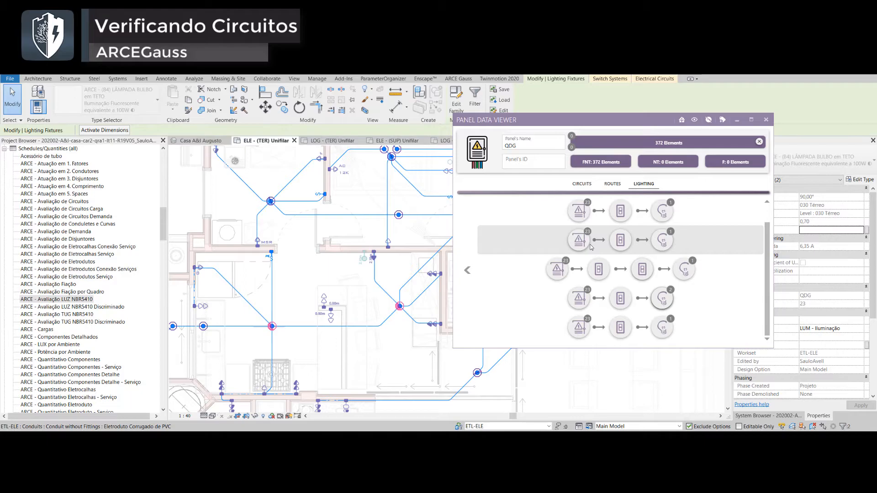
click(766, 119)
Select the octagonal ceiling boxes of the lighting points throughout the rooms of the ground-floor plan
scroll(242, 157, up, 1)
middle_drag(243, 158, 285, 204)
click(285, 205)
click(318, 254)
ctrl+click(701, 270)
scroll(685, 255, down, 2)
middle_drag(685, 256, 342, 306)
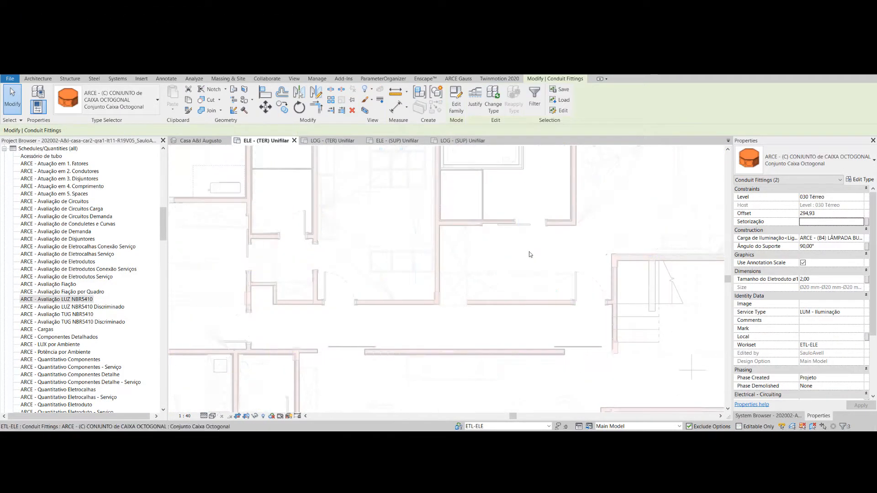
ctrl+click(490, 319)
ctrl+click(490, 267)
middle_drag(656, 227, 528, 206)
middle_drag(347, 273, 636, 282)
ctrl+click(303, 289)
middle_drag(687, 294, 596, 305)
scroll(580, 219, up, 4)
ctrl+click(580, 224)
scroll(580, 222, down, 2)
middle_drag(579, 222, 416, 222)
ctrl+click(666, 212)
ctrl+click(485, 383)
Reselect the octagonal ceiling boxes around the distribution panel and along the corridor
click(458, 79)
click(298, 111)
click(531, 284)
click(485, 386)
click(530, 284)
ctrl+click(665, 284)
ctrl+click(351, 300)
ctrl+click(391, 270)
ctrl+click(392, 350)
scroll(362, 323, down, 3)
scroll(296, 339, up, 4)
ctrl+click(360, 250)
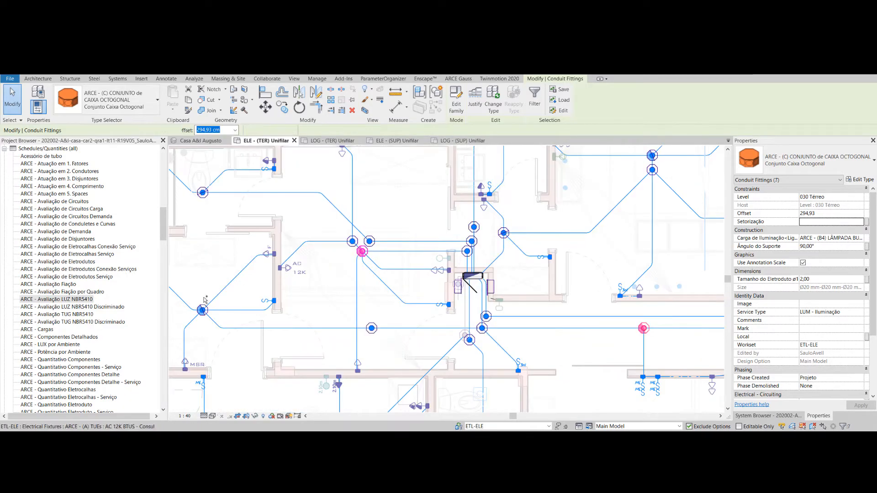
Add the lighting points and switches of the eastern rooms and corridor to the selection, and clear it when done
scroll(360, 251, down, 2)
middle_drag(464, 365, 415, 386)
ctrl+click(651, 280)
ctrl+click(608, 327)
ctrl+click(591, 250)
middle_drag(675, 242, 518, 256)
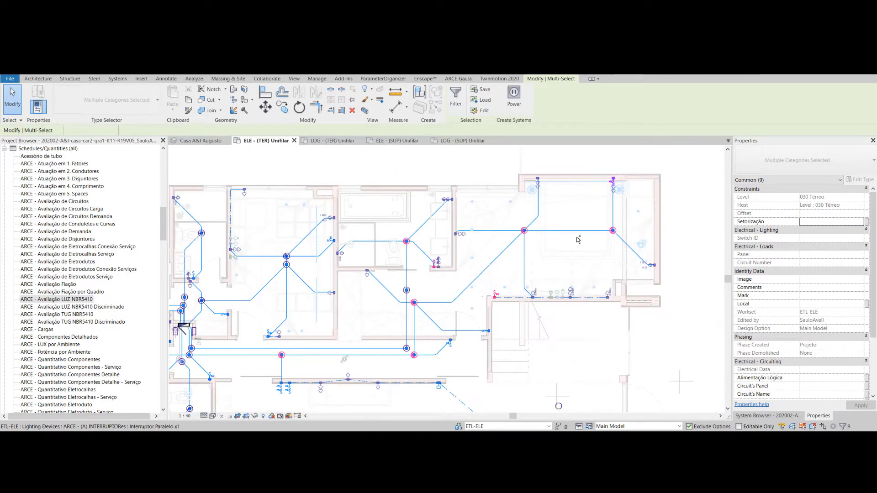
ctrl+click(627, 298)
middle_drag(374, 319, 617, 309)
ctrl+click(450, 364)
middle_drag(359, 344, 364, 296)
key(Escape)
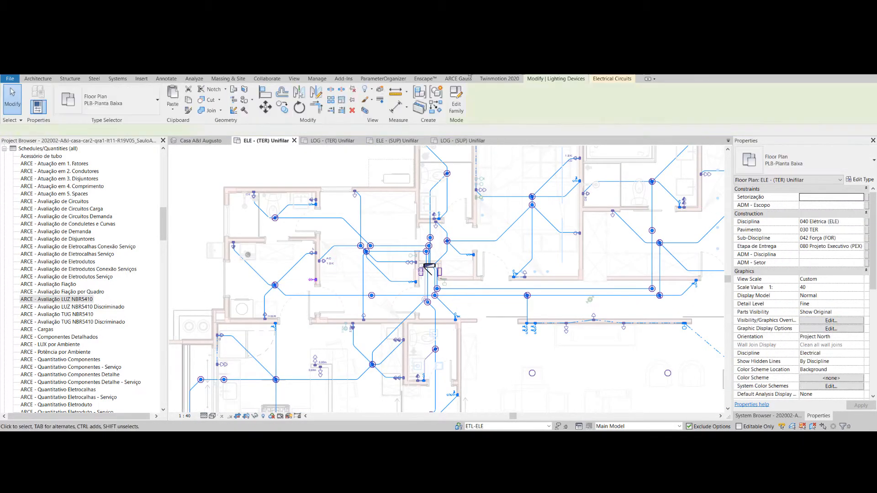
Load panel QDG in the Panel Data Viewer and list its lighting switch systems beside the plan
click(275, 285)
click(654, 78)
click(148, 98)
click(293, 98)
click(458, 79)
click(384, 98)
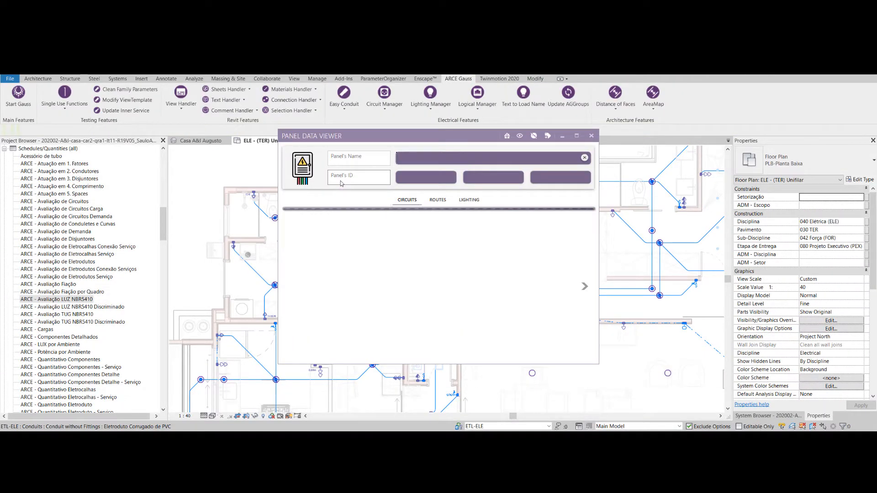
click(469, 200)
scroll(446, 286, down, 1)
click(446, 287)
drag(484, 136, 378, 142)
scroll(558, 286, down, 3)
Locate the paired parallel switches of the three QDG 3-way switch systems on the plan
click(319, 323)
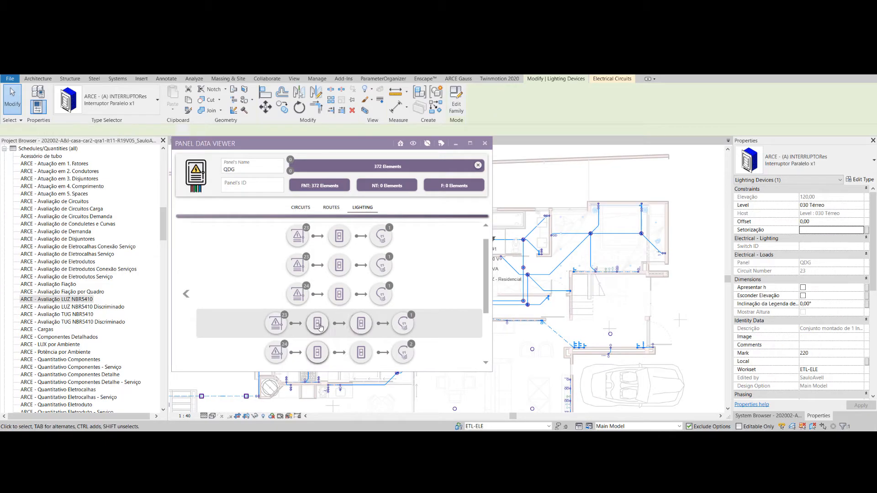
scroll(559, 295, down, 3)
click(302, 323)
scroll(258, 316, down, 1)
click(257, 315)
scroll(561, 288, down, 3)
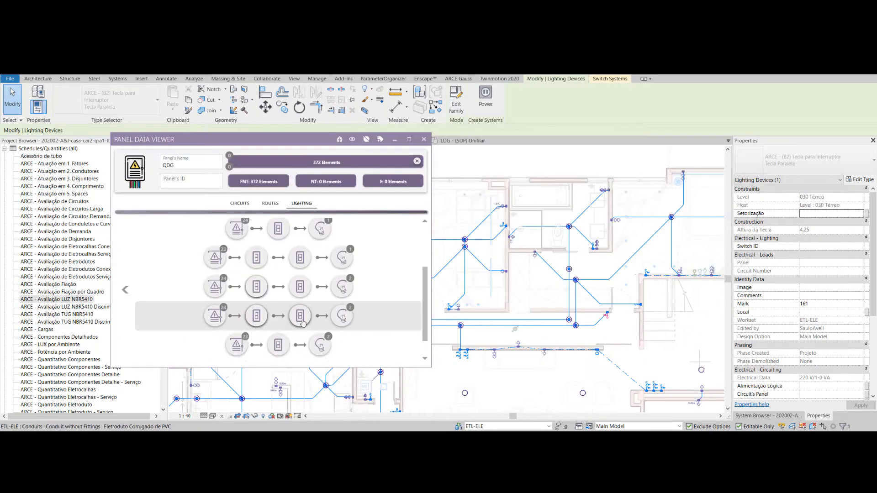
Reopen the Panel Data Viewer for QDG beside the whole ground-floor plan and expand its lighting switch systems
click(424, 139)
click(662, 319)
click(610, 80)
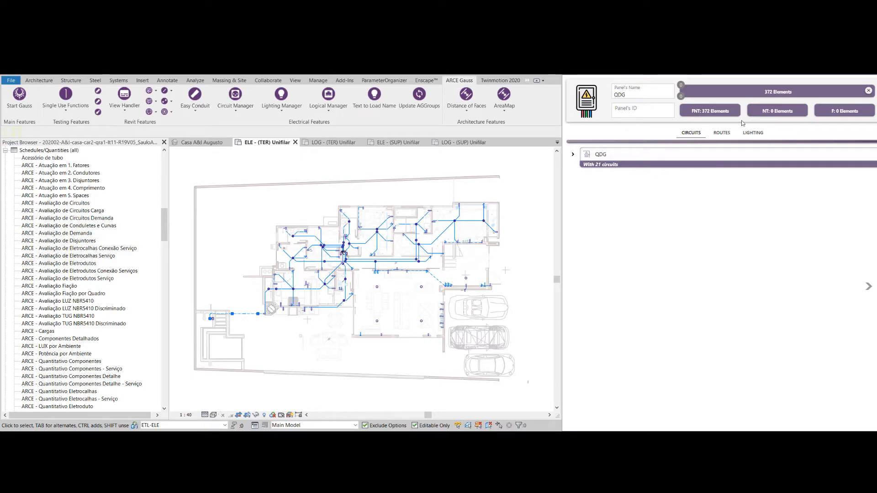
click(762, 134)
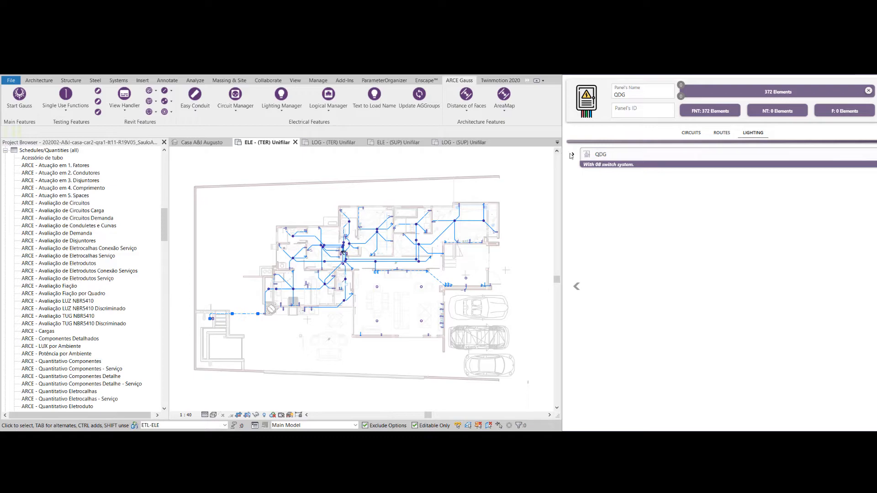
click(621, 155)
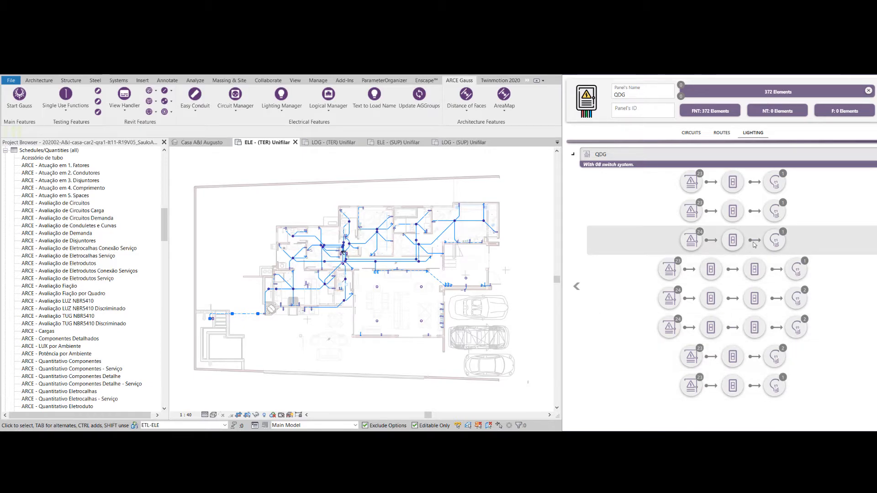
Locate a switch of the fifth and of the last QDG switch system, and collapse the list
click(711, 300)
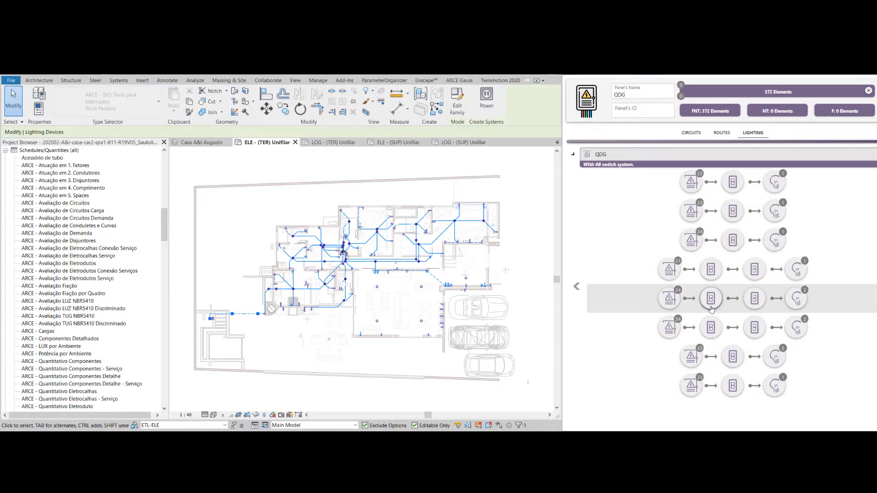
click(734, 386)
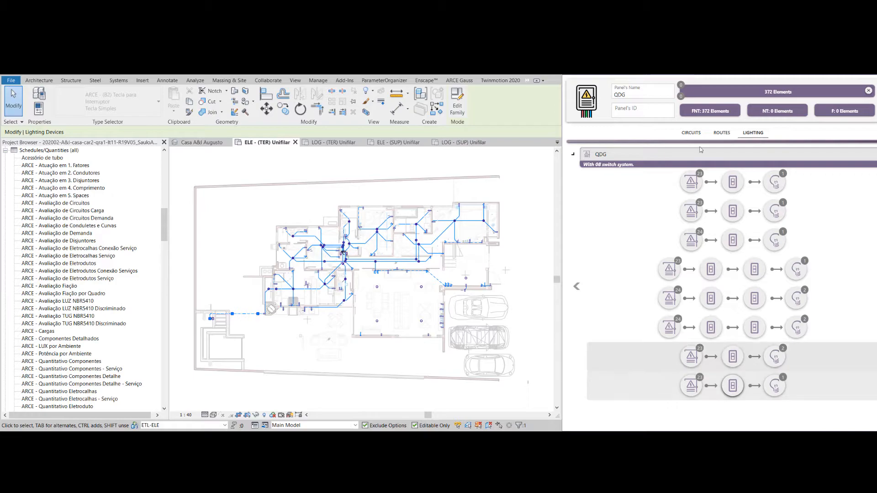
click(573, 154)
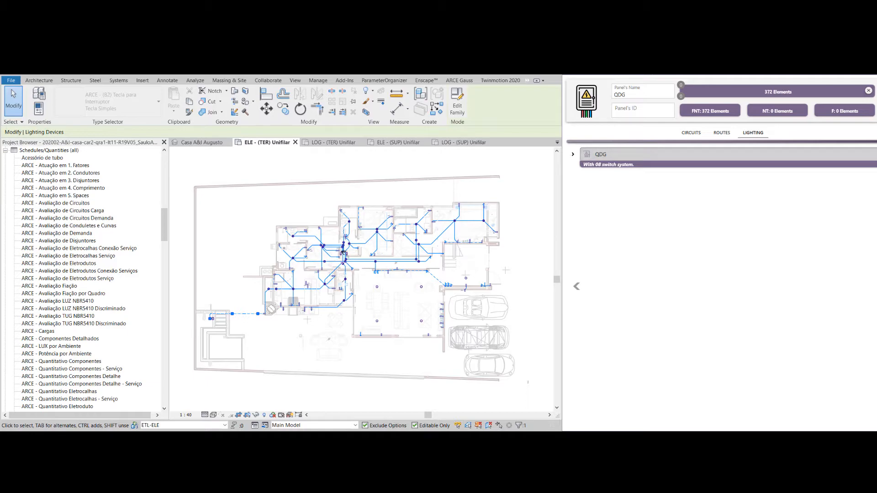
click(539, 68)
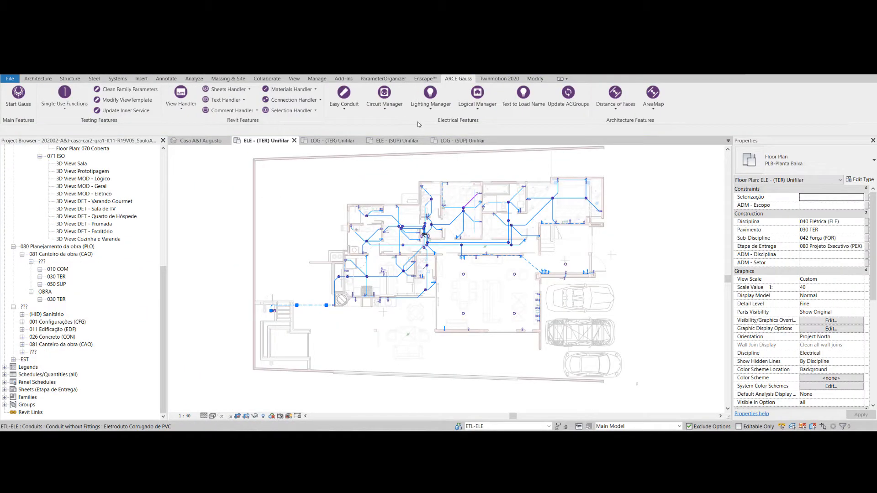
Tag all switches in the ground-floor view with Fill Switches Elements, overwriting the previous Switch IDs
click(433, 113)
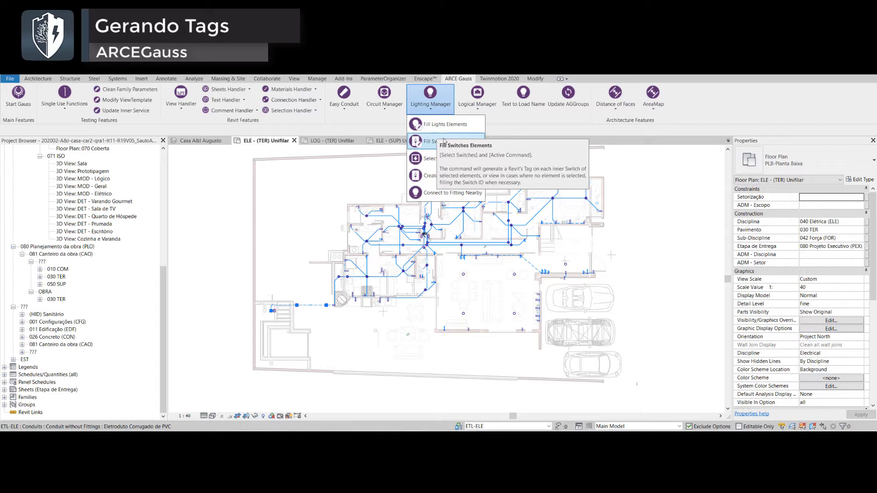
click(443, 141)
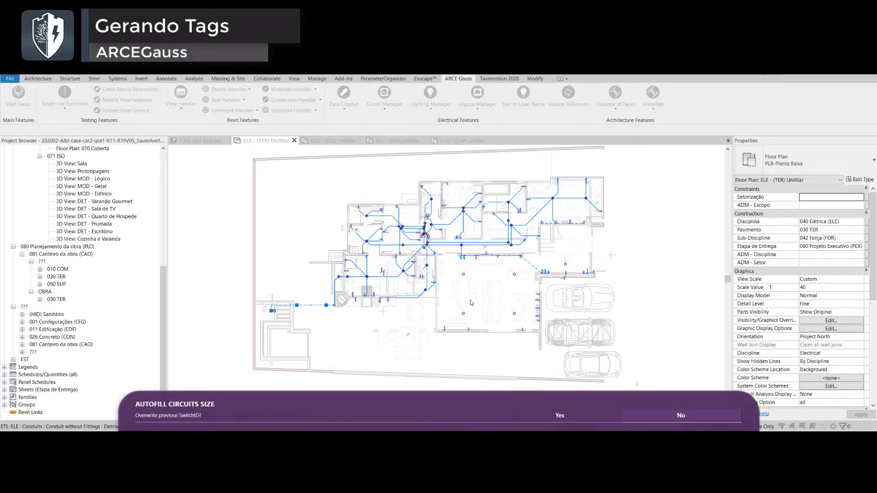
click(559, 416)
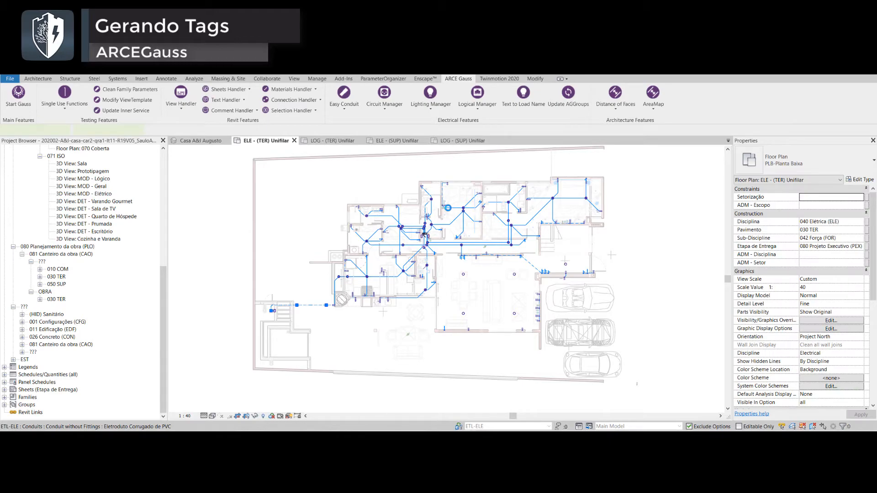
click(450, 290)
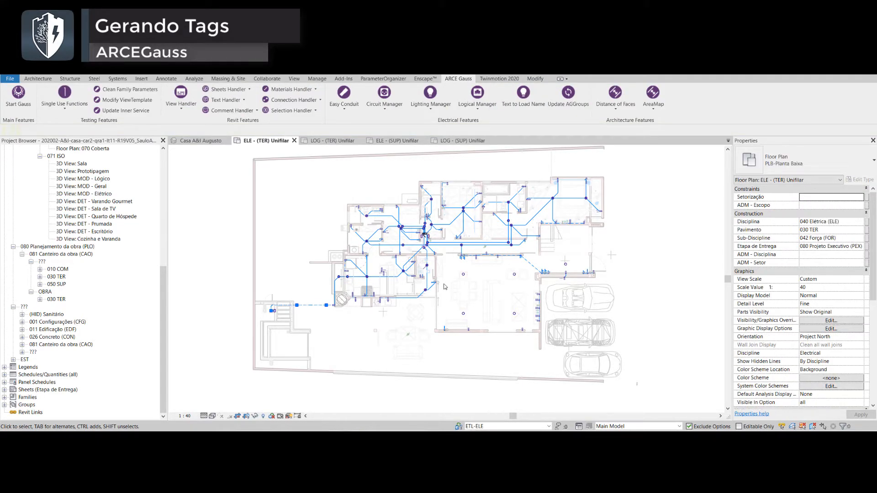
Change all switch tags visible in the ground-floor view from Boxed to the Standard type of ARCE - Tag de Interruptor
scroll(434, 290, up, 5)
scroll(427, 288, up, 2)
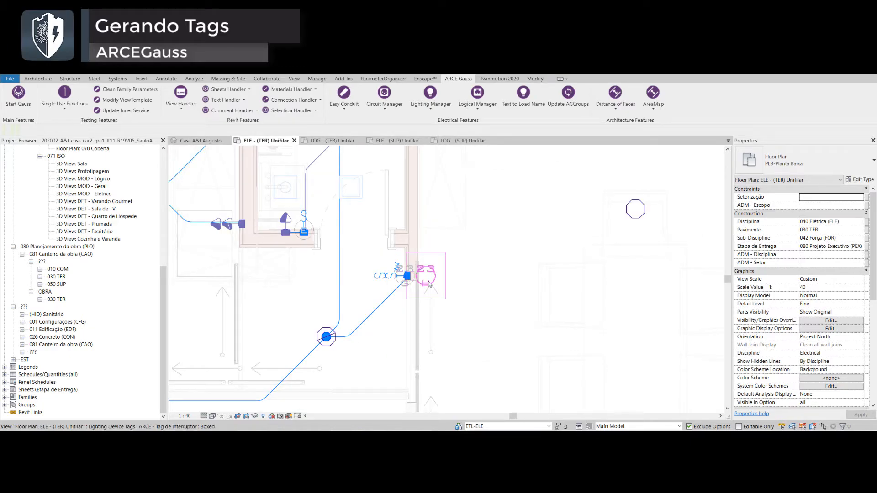
click(429, 283)
right_click(428, 284)
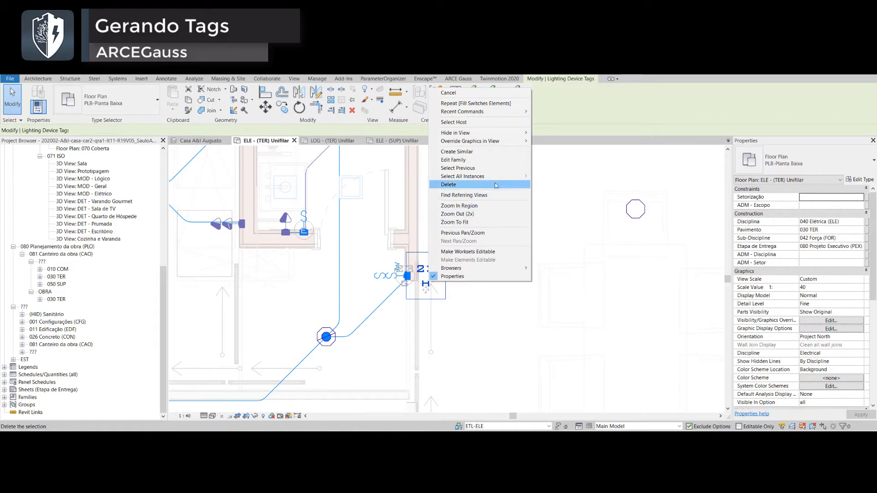
mouse_move(525, 176)
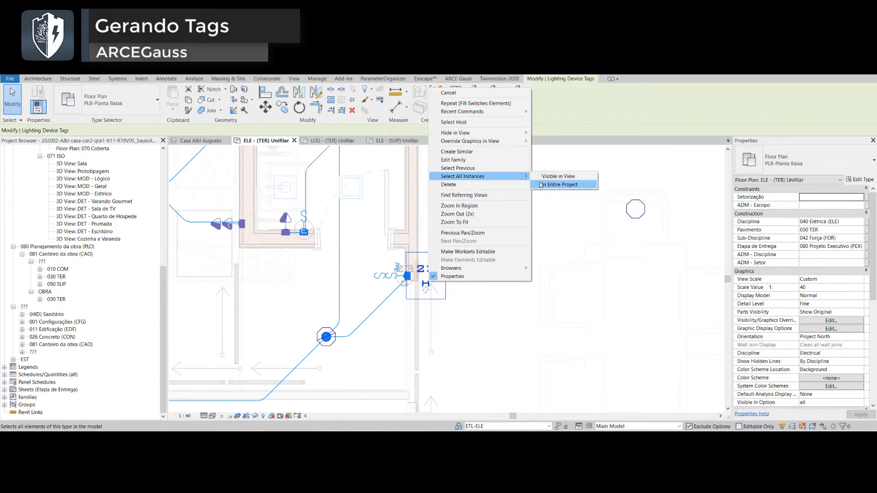
click(555, 177)
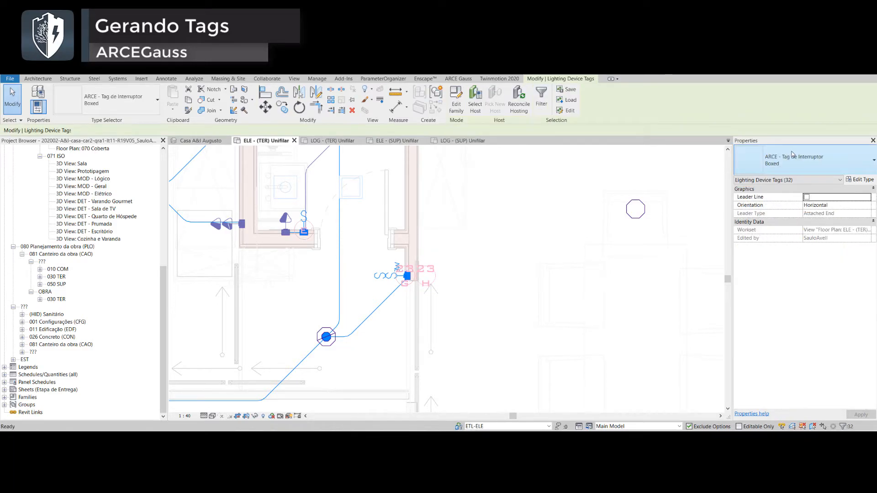
click(793, 158)
click(756, 214)
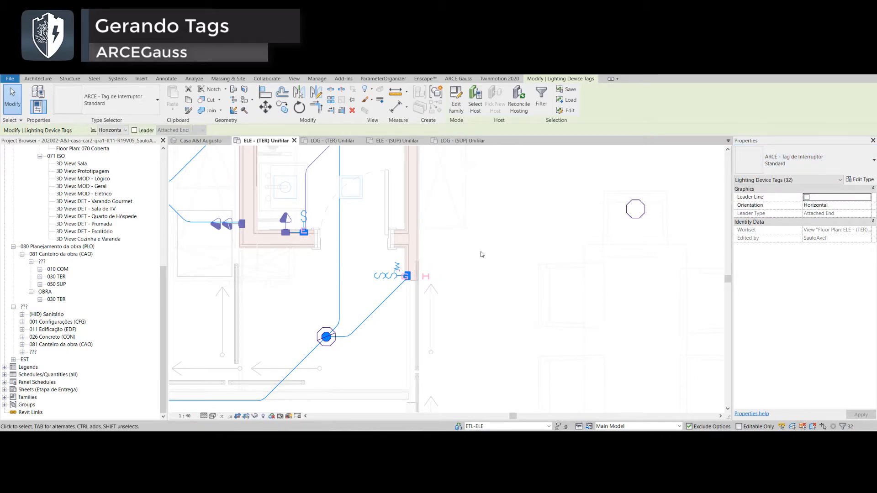
Reposition the tags of the double wall switch and the neighbouring bathroom switch closer to their symbols
click(448, 268)
click(440, 271)
click(457, 79)
click(293, 99)
drag(440, 270, 395, 261)
click(319, 222)
click(458, 78)
click(293, 99)
drag(320, 222, 340, 211)
click(340, 228)
scroll(340, 255, down, 5)
click(458, 78)
click(295, 110)
click(300, 227)
Reposition further switch tags in the adjoining rooms beside their switch symbols
scroll(310, 283, up, 3)
middle_drag(557, 393, 533, 196)
click(543, 251)
scroll(544, 251, up, 3)
click(491, 252)
click(458, 78)
click(294, 99)
drag(499, 256, 512, 261)
drag(493, 228, 470, 286)
Reposition the tags of the switches around the hall door and the staircase wall beside their symbols
click(844, 426)
click(564, 254)
click(443, 252)
click(492, 358)
click(458, 79)
click(459, 329)
scroll(460, 329, down, 3)
click(458, 79)
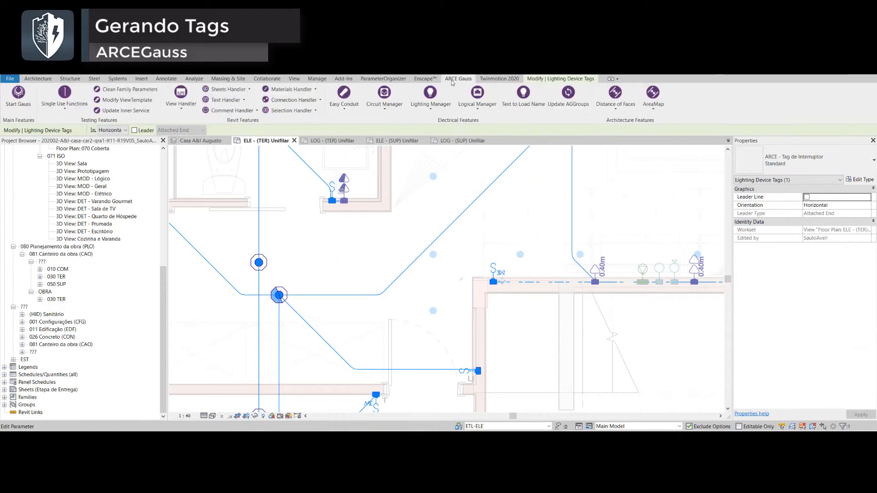
click(293, 111)
click(299, 227)
click(461, 160)
Tag the light fixtures in the whole ground-floor view with Fill Lights Elements
scroll(461, 159, down, 5)
scroll(462, 160, up, 5)
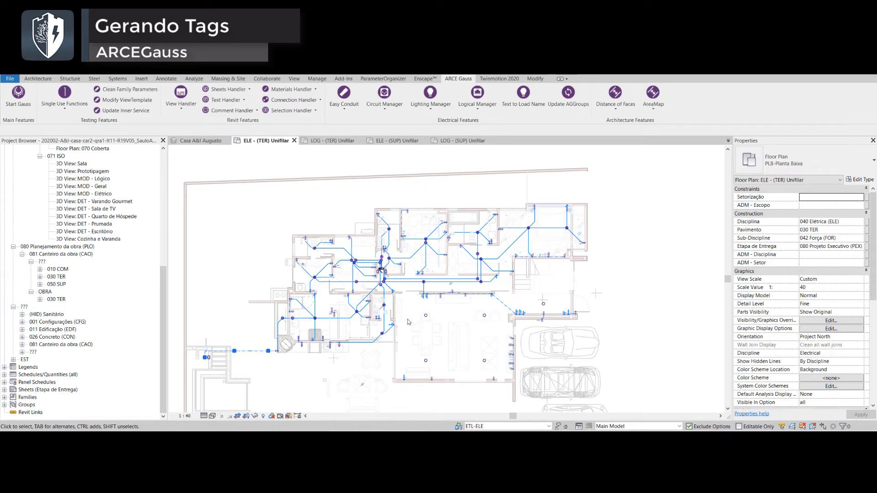
click(431, 113)
click(431, 113)
click(432, 114)
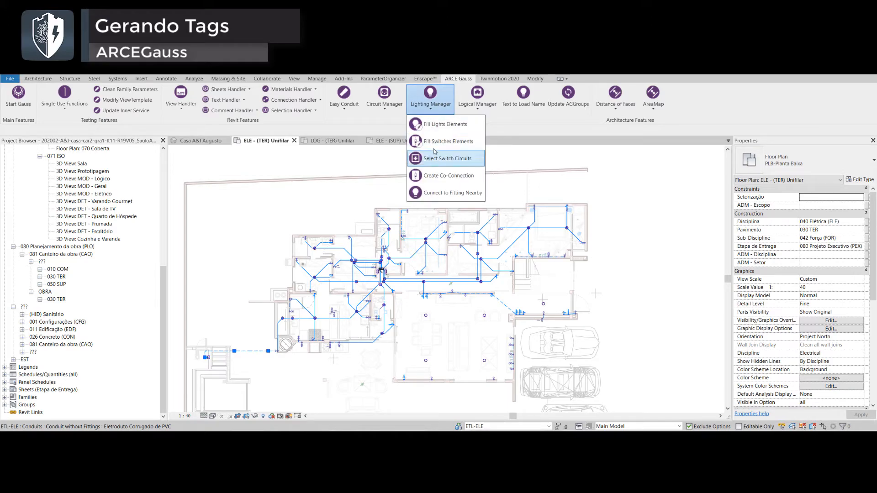
click(437, 124)
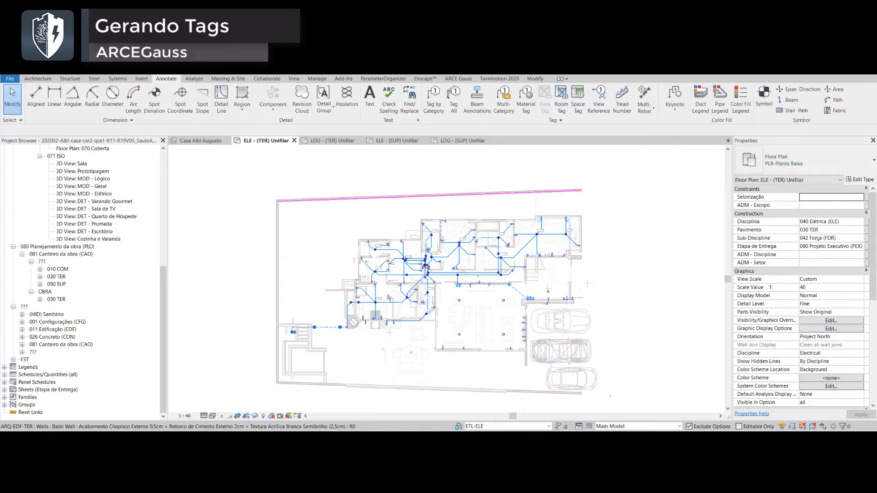
click(458, 79)
click(428, 105)
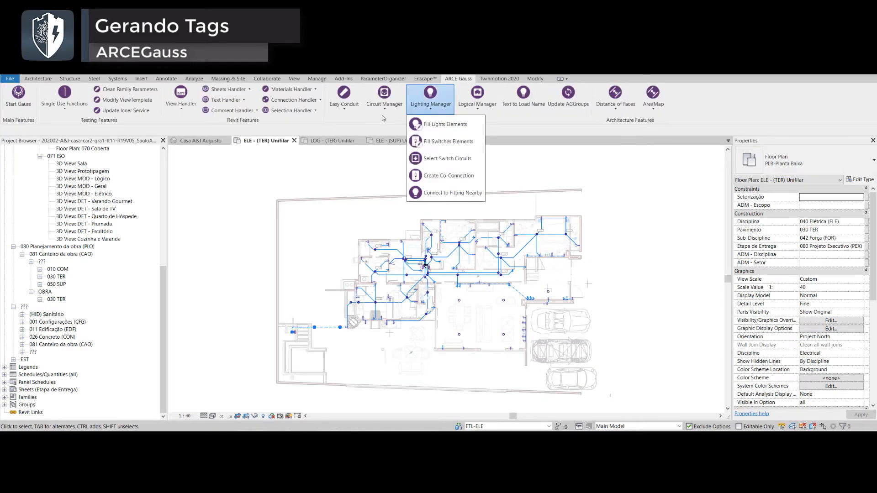
click(171, 79)
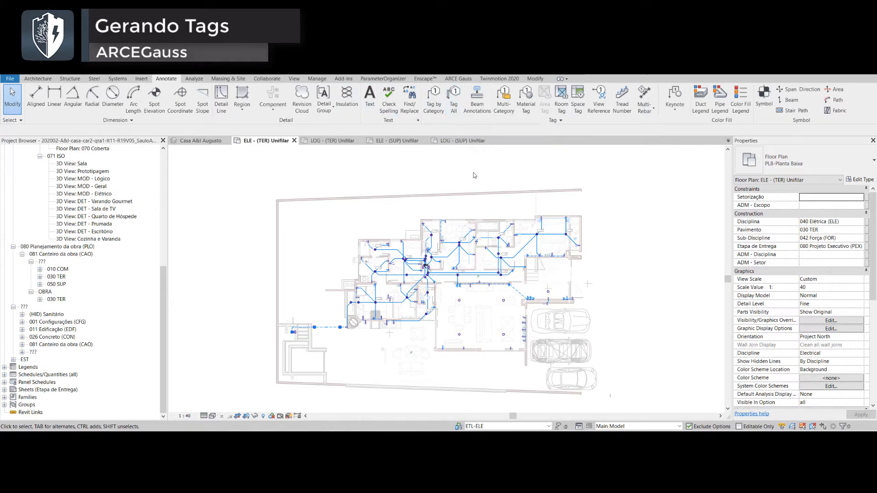
scroll(396, 273, up, 6)
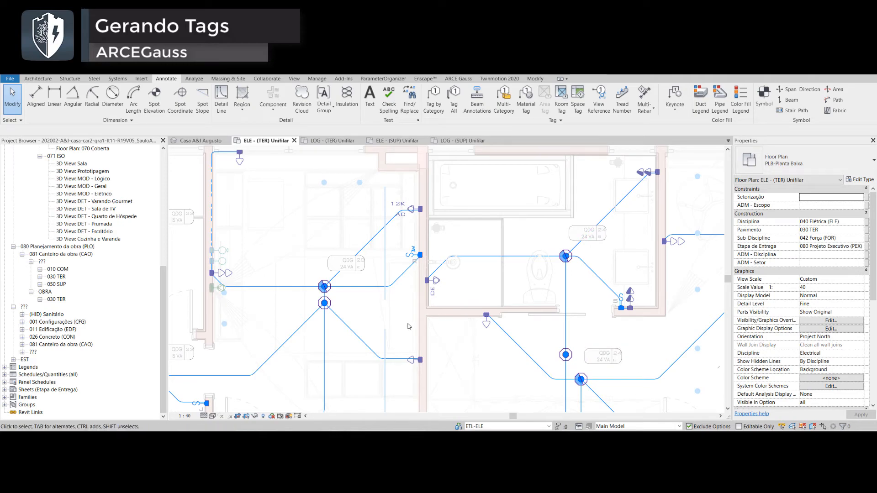
middle_drag(301, 264, 468, 231)
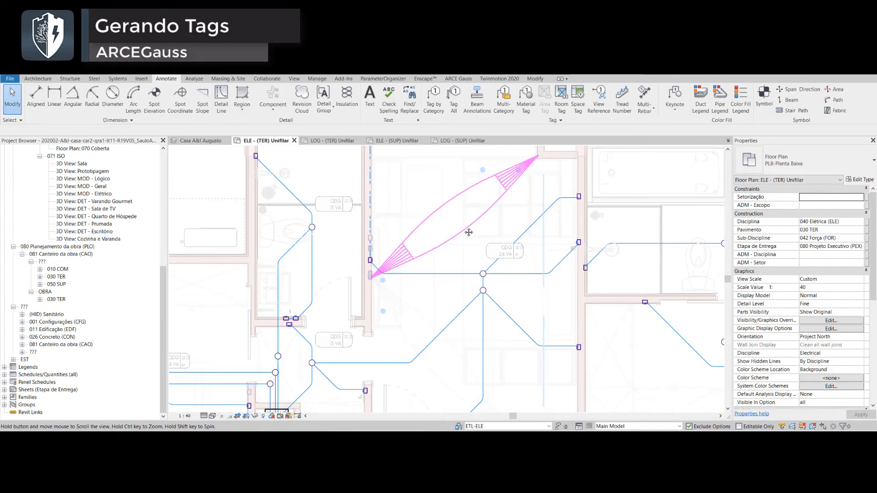
right_click(341, 342)
mouse_move(436, 236)
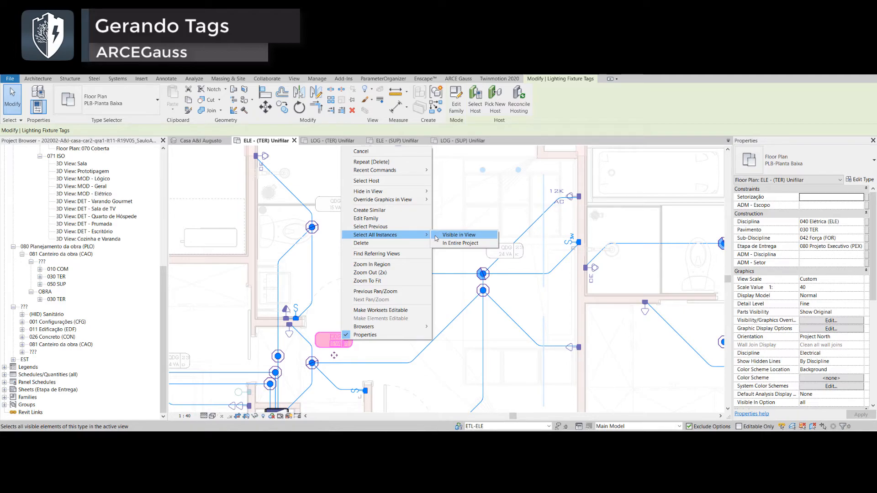
key(Escape)
key(Escape)
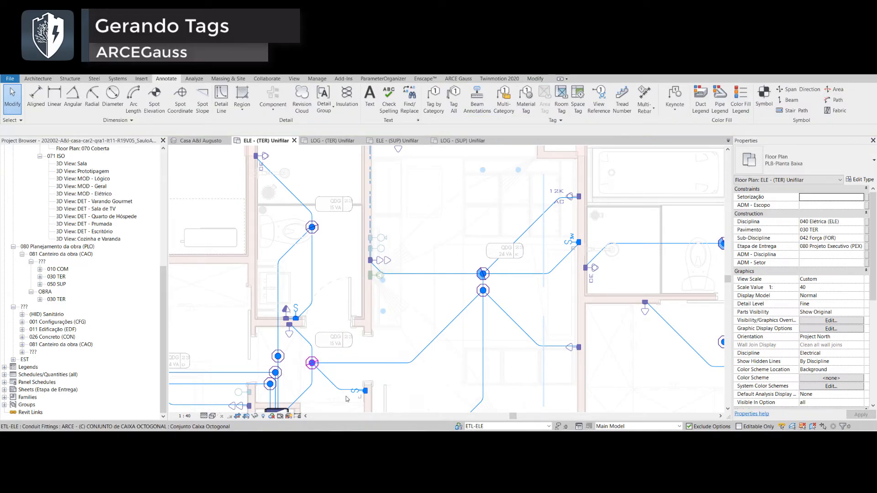
Examine the switch system and Switch ID of the ceiling lights around the hall
click(342, 394)
middle_drag(382, 333, 415, 283)
click(346, 306)
click(611, 79)
middle_drag(369, 220, 377, 277)
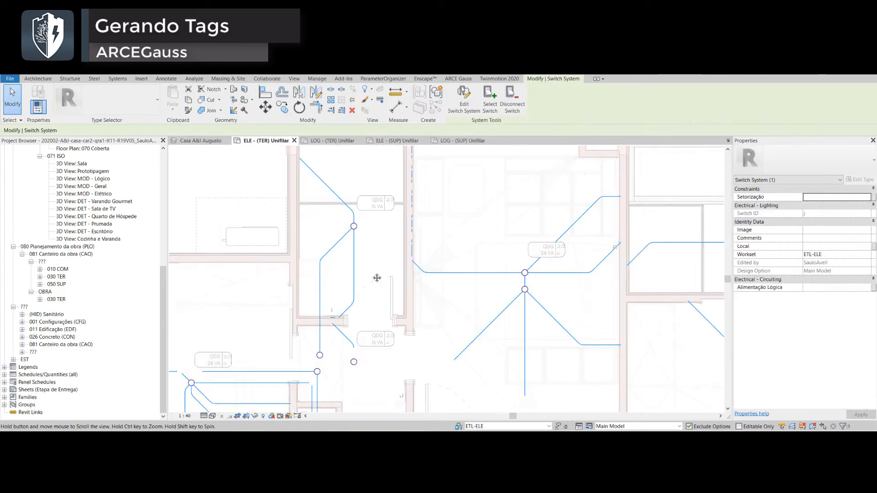
key(Escape)
click(320, 355)
click(610, 78)
key(Escape)
Examine the switch system of the small bathroom's ceiling light and review the light tags across the plan
scroll(487, 330, down, 3)
scroll(457, 283, up, 3)
click(472, 254)
key(Escape)
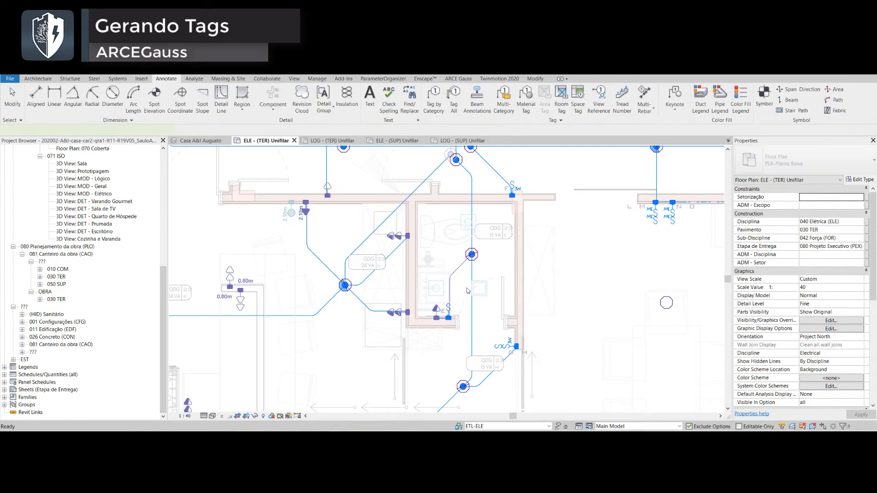
click(472, 254)
click(611, 79)
scroll(471, 288, down, 3)
scroll(589, 208, up, 4)
middle_drag(578, 168, 525, 224)
scroll(525, 225, up, 3)
scroll(314, 281, down, 5)
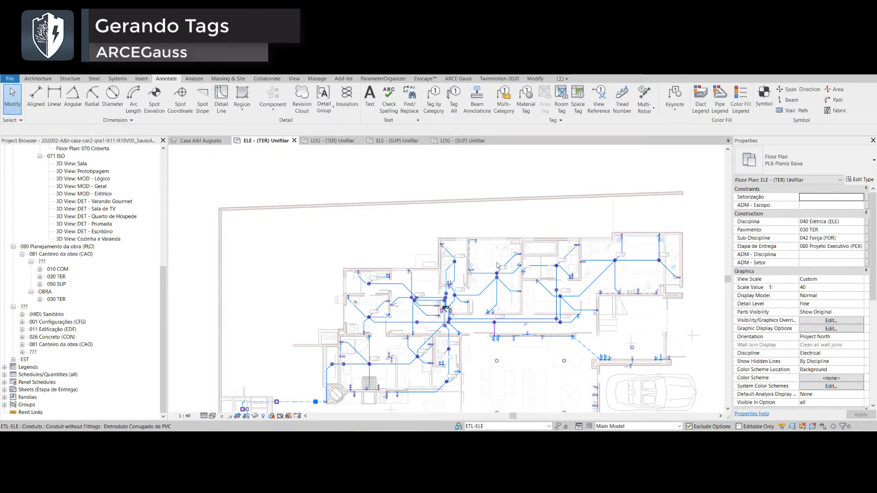
Change all light tags visible in the view to the type ARCE - Tag de Lightning Fixture (Circuit and Switch)
scroll(504, 300, up, 4)
scroll(498, 254, up, 3)
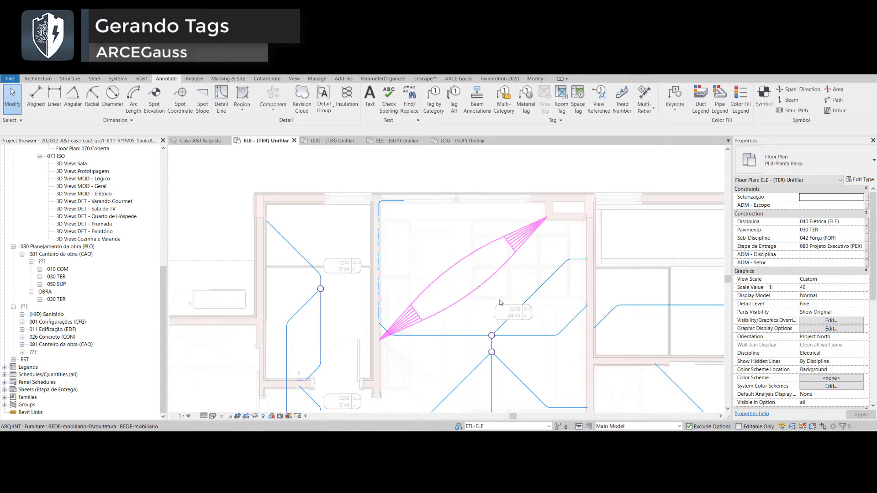
click(344, 258)
right_click(344, 260)
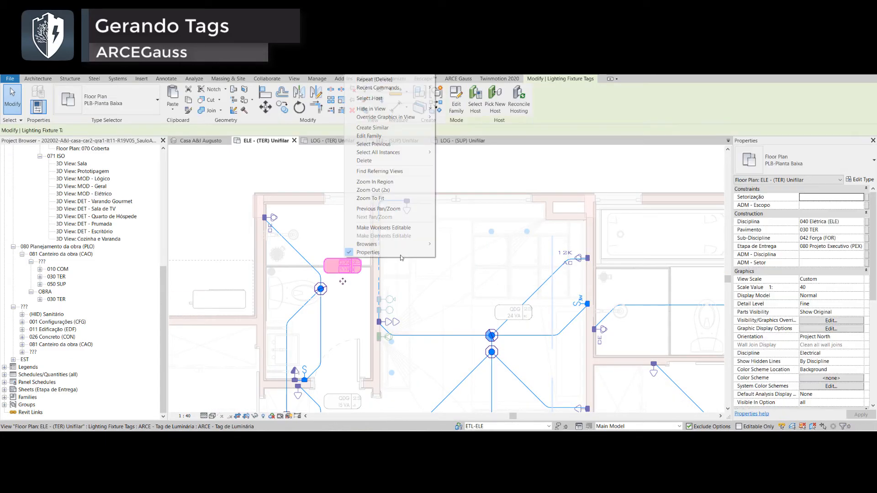
mouse_move(410, 152)
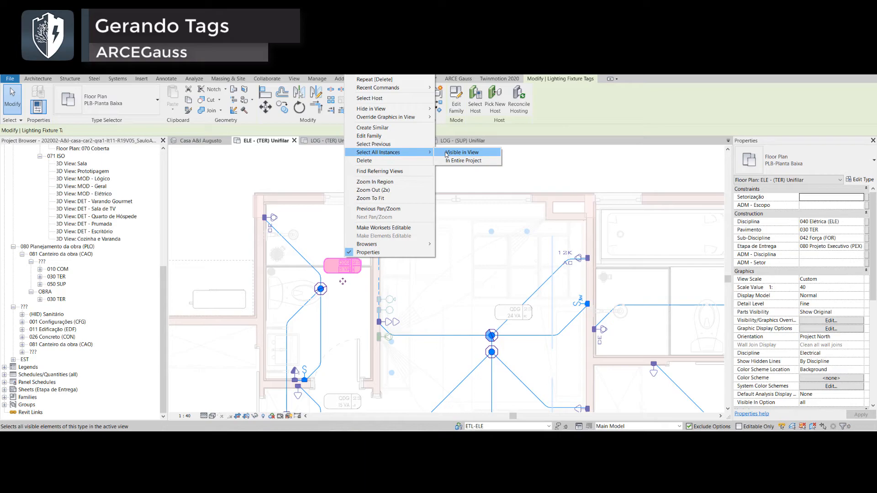
click(457, 152)
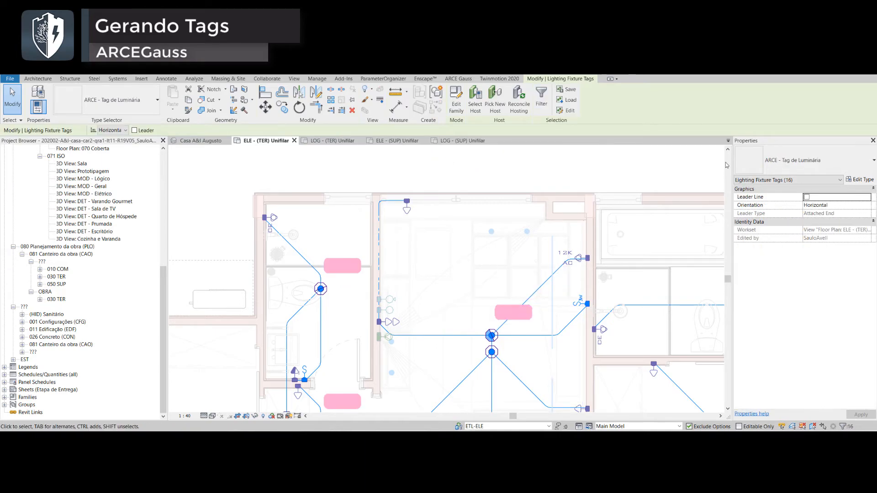
click(807, 158)
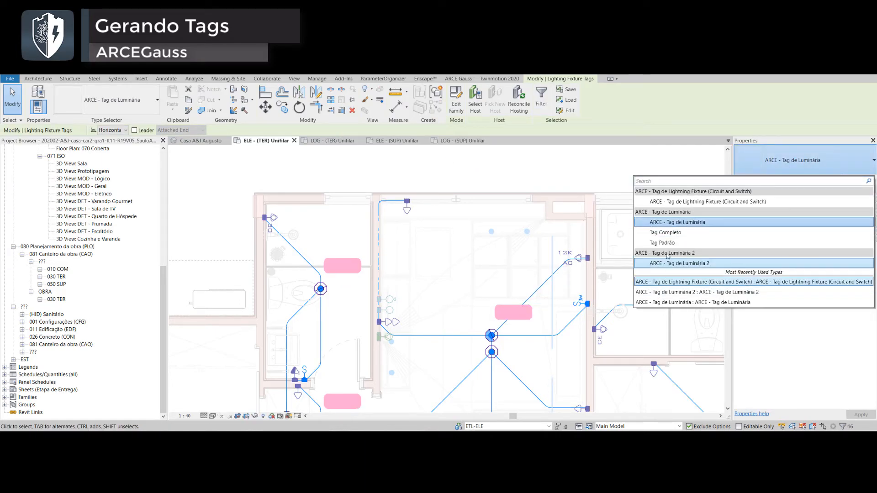
click(776, 243)
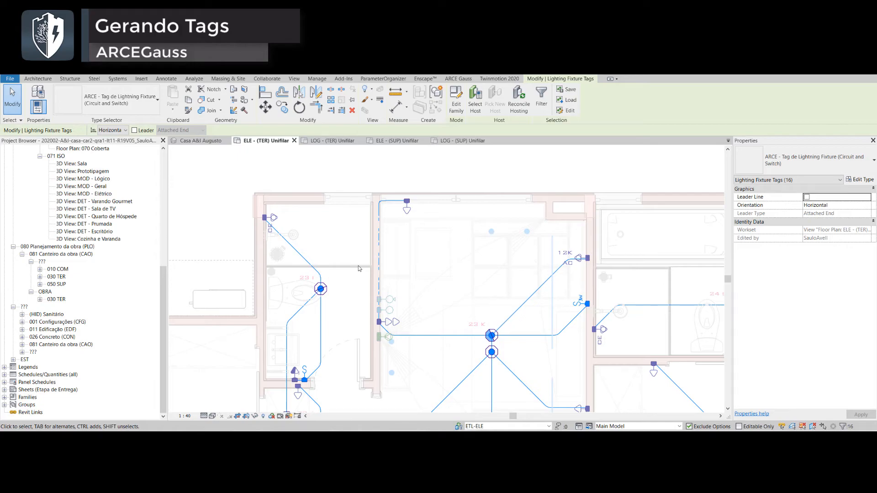
click(411, 250)
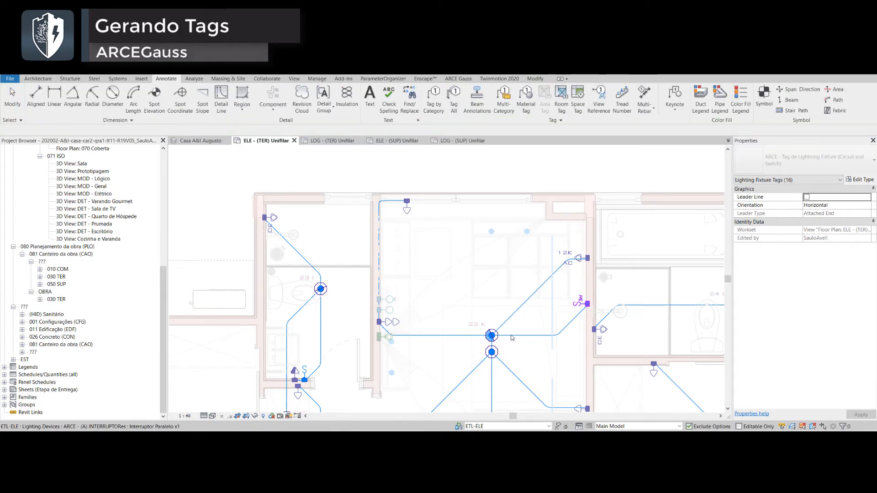
mouse_move(535, 335)
middle_down()
mouse_move(540, 192)
mouse_move(538, 201)
middle_up()
scroll(449, 325, down, 5)
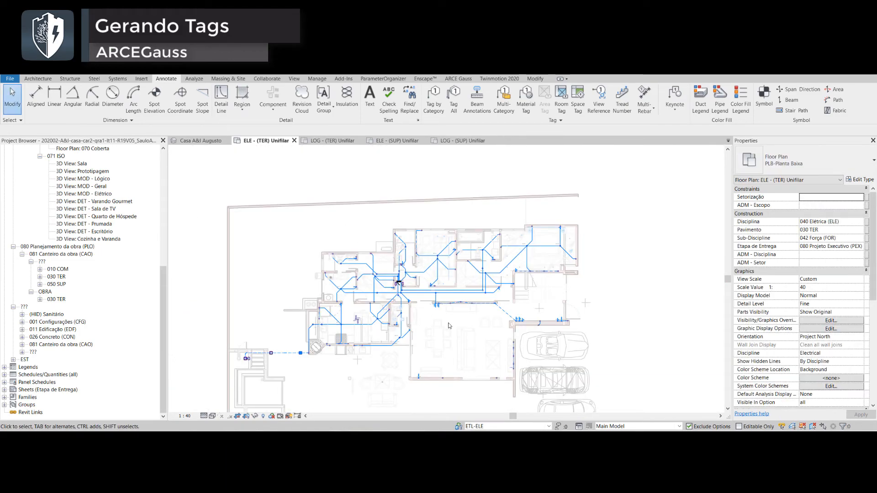